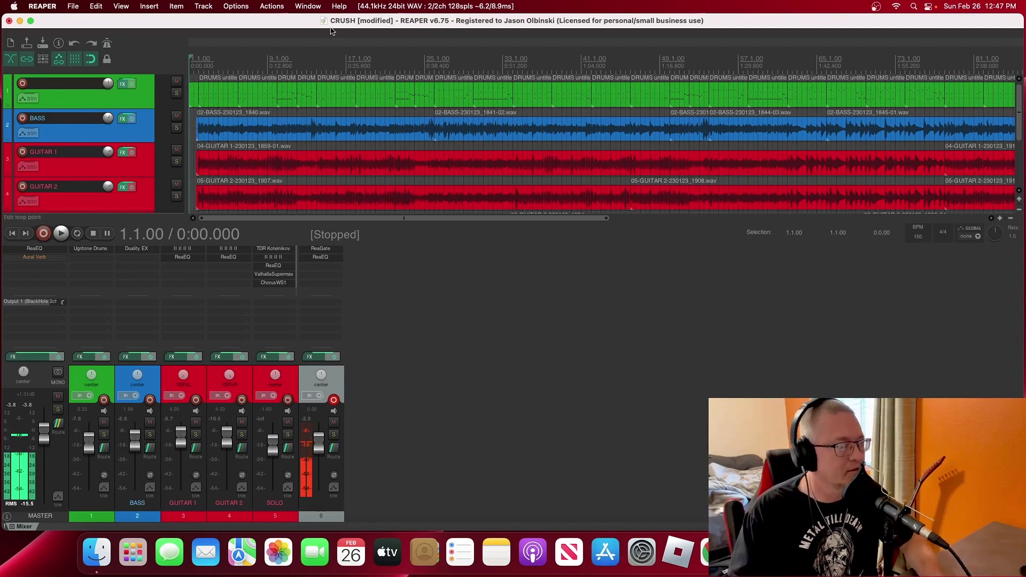
Play the full mix from bar 14 for a few seconds and stop playback
click(317, 79)
key(space)
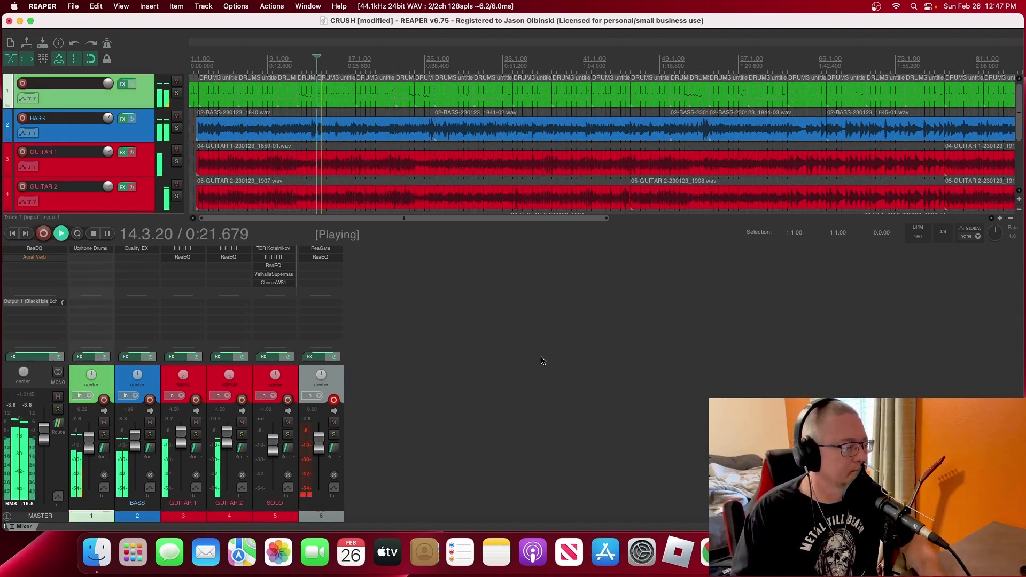
click(492, 390)
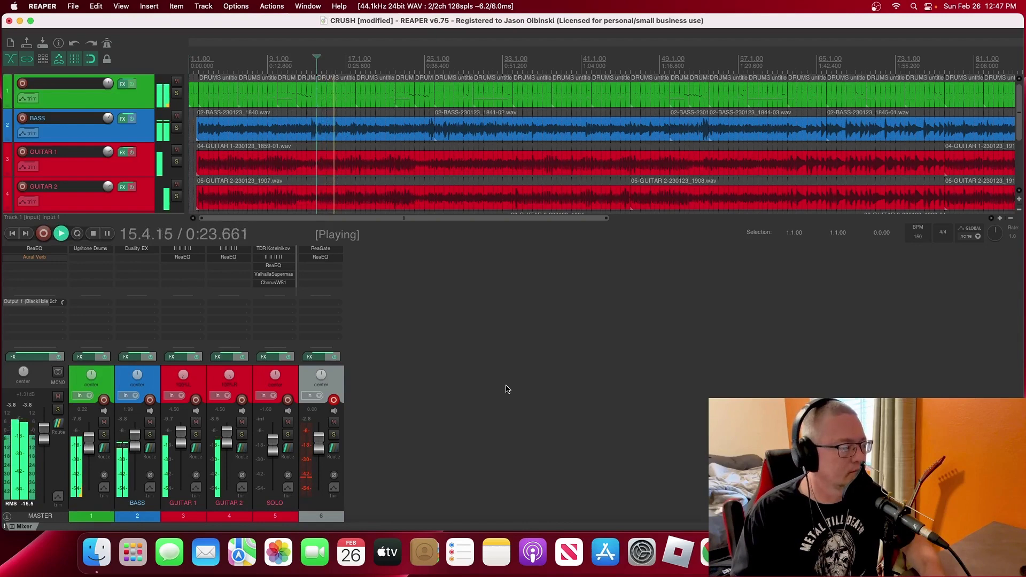
key(space)
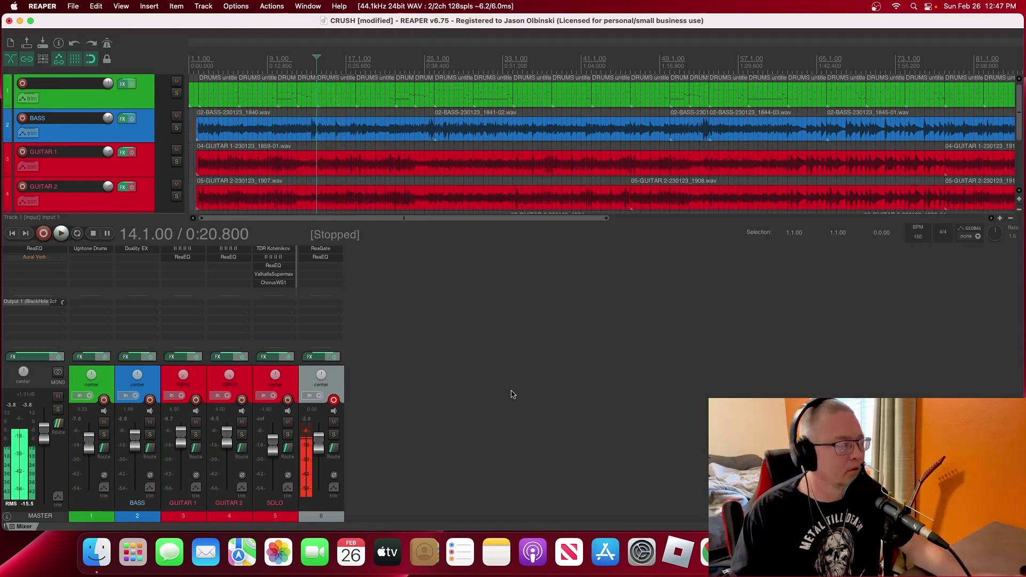
Bypass the Aural Verb reverb on the master track and close its window
click(46, 258)
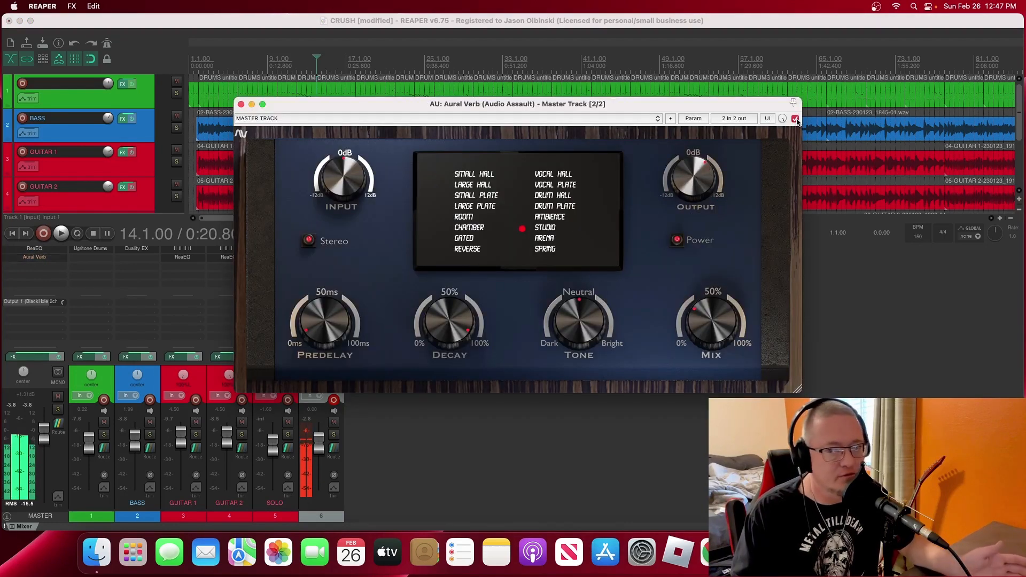
click(797, 120)
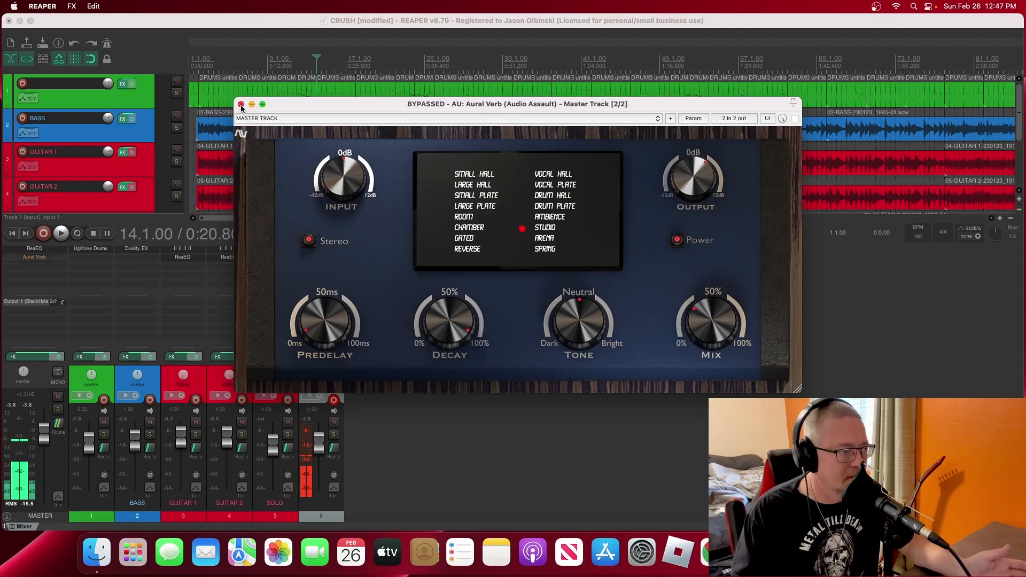
click(554, 396)
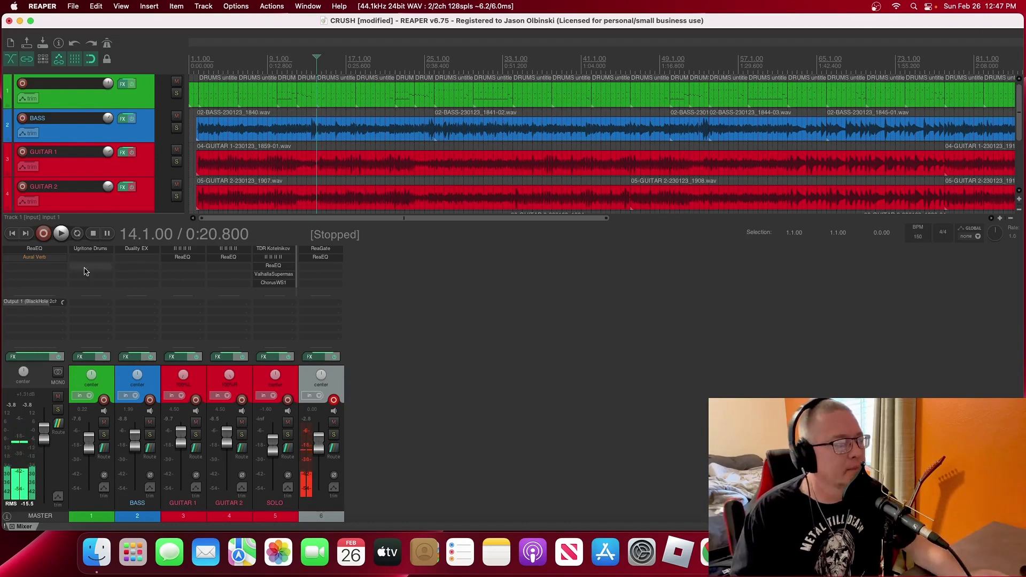
View the Ugritone Drums plugin on the drum track and close it
click(90, 250)
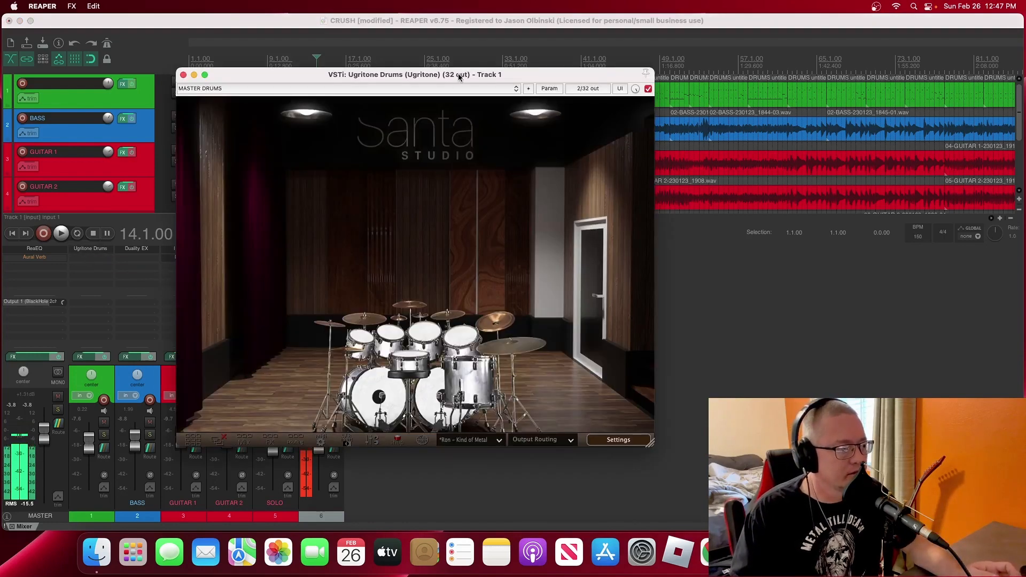
drag(458, 76, 402, 67)
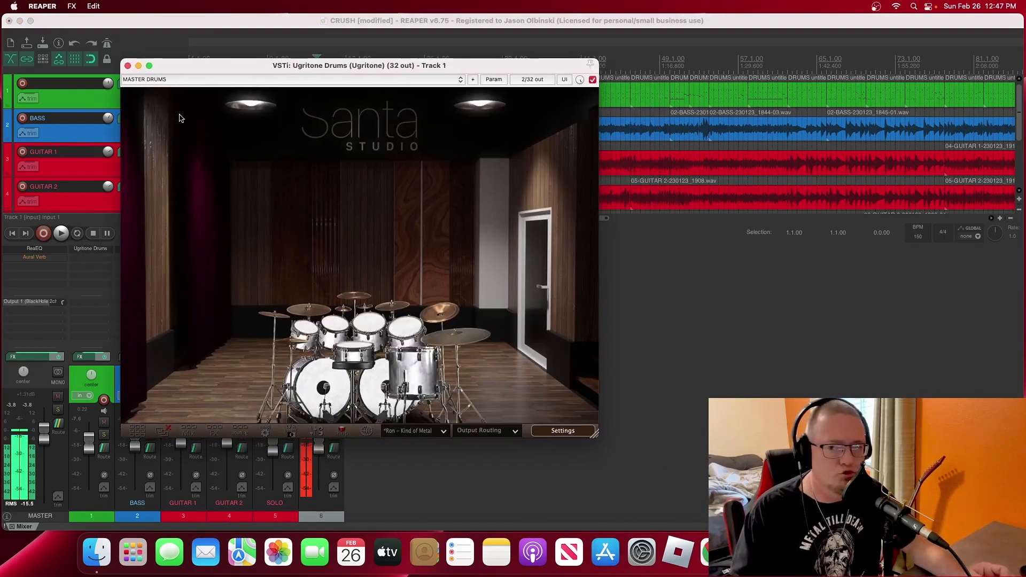
click(128, 66)
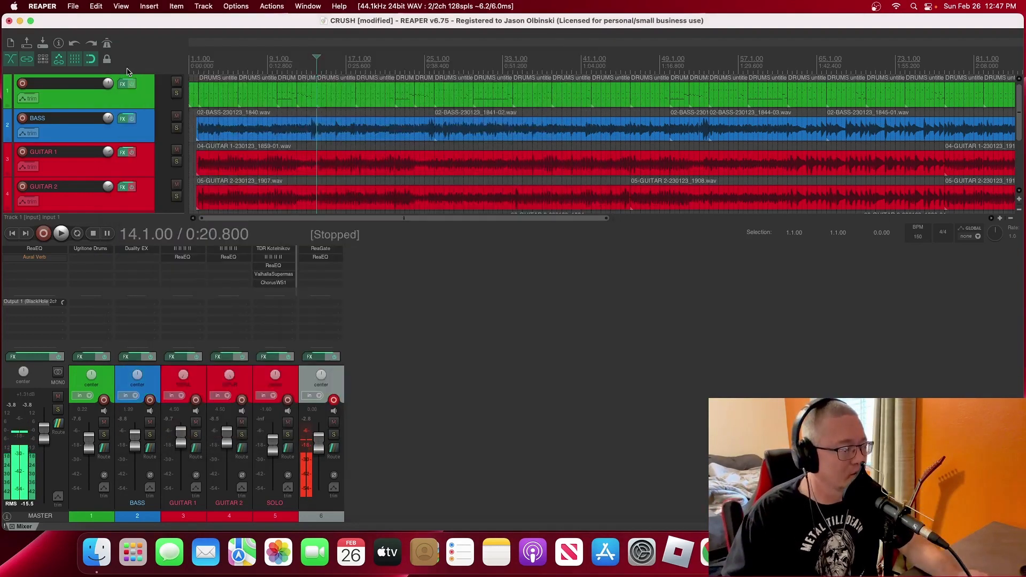
Inspect the Duality EX amp on the BASS track and the Otto Audio amp on GUITAR 1, closing each window
click(146, 252)
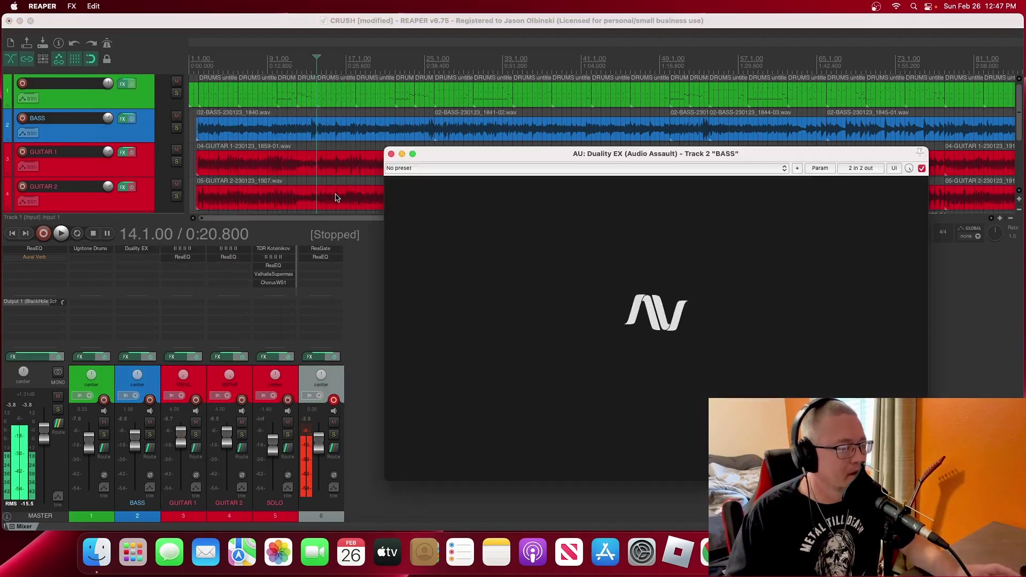
drag(453, 155, 154, 81)
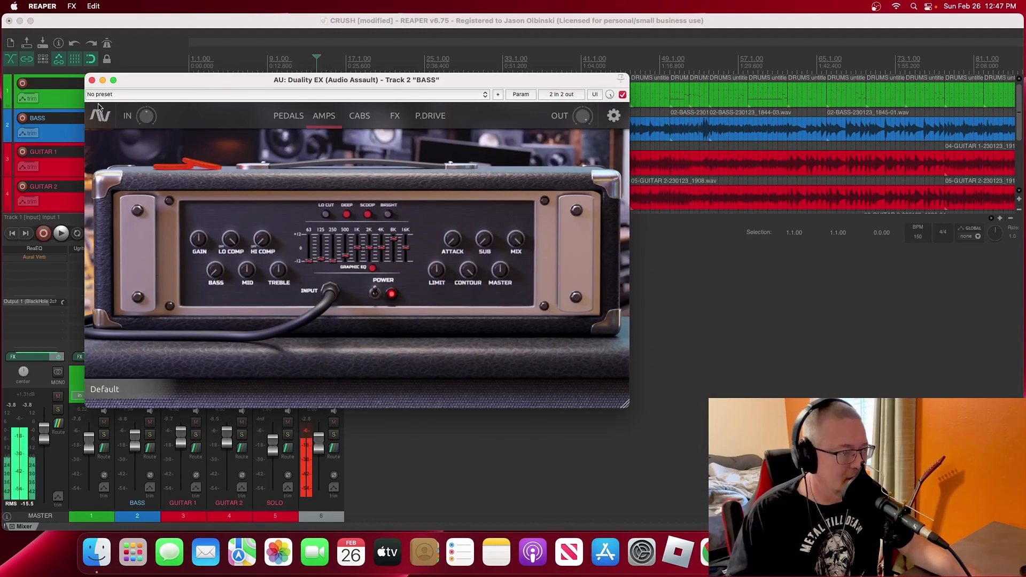
click(92, 81)
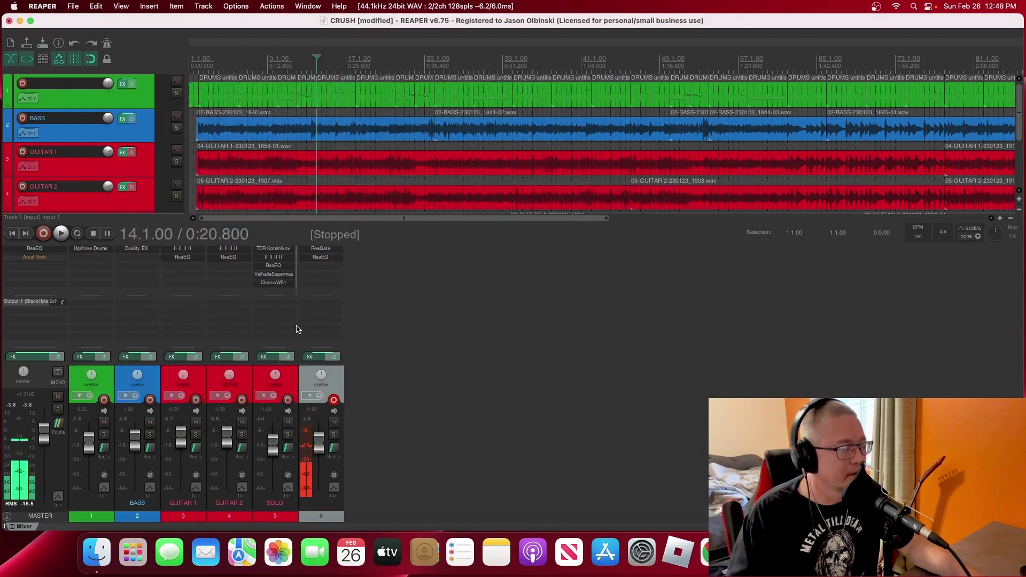
click(194, 251)
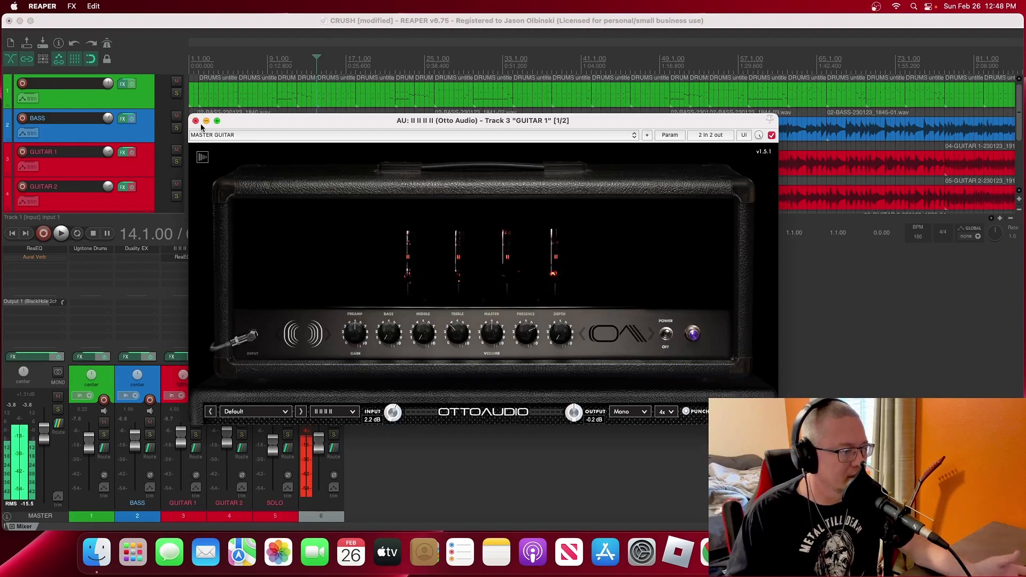
click(194, 121)
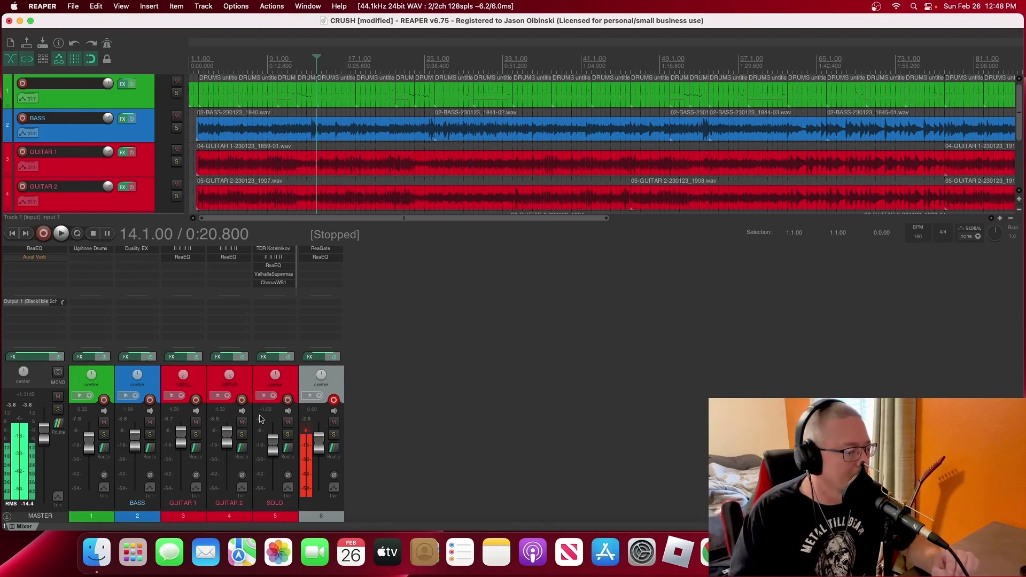
Solo the GUITAR 1 track and audition it from bar 34
click(196, 435)
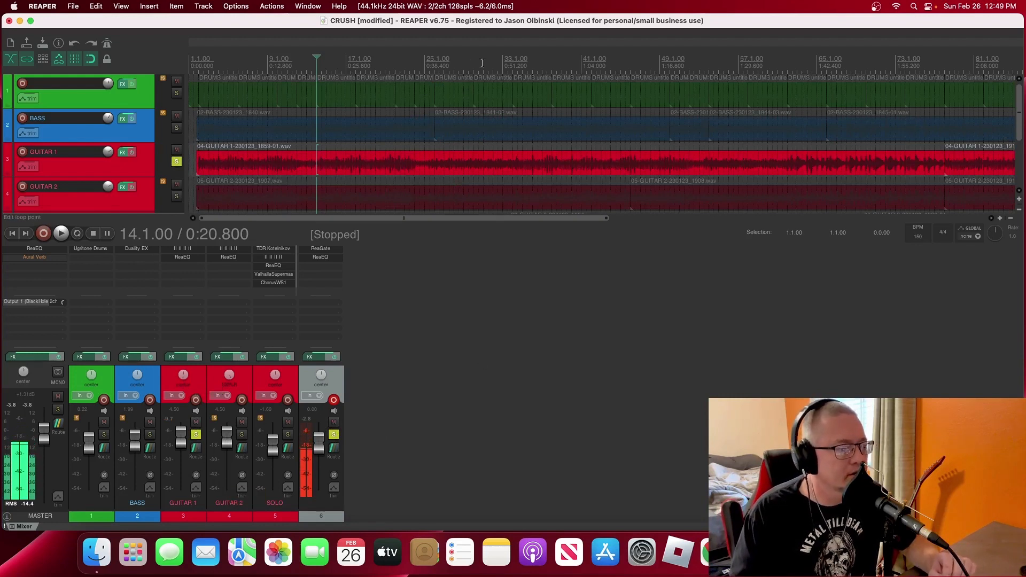
click(511, 69)
key(space)
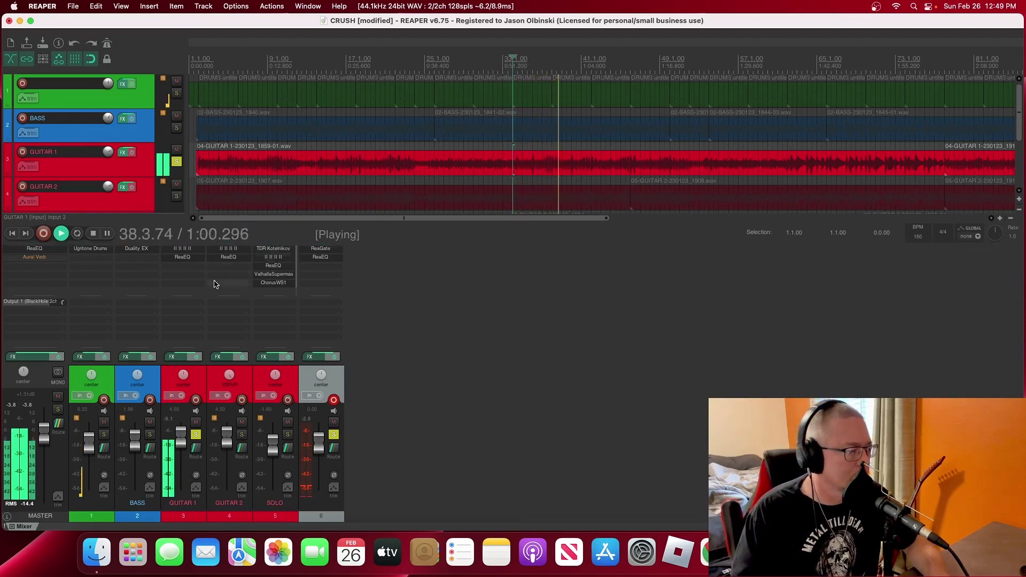
key(space)
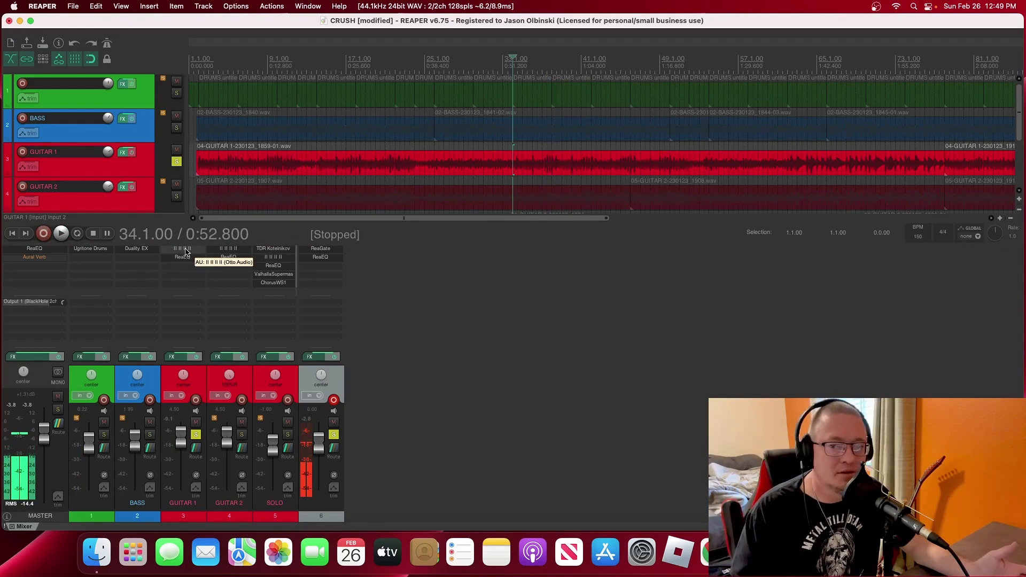
Open the Otto Audio amp on GUITAR 1 and enlarge its window for a full view of the controls
click(184, 249)
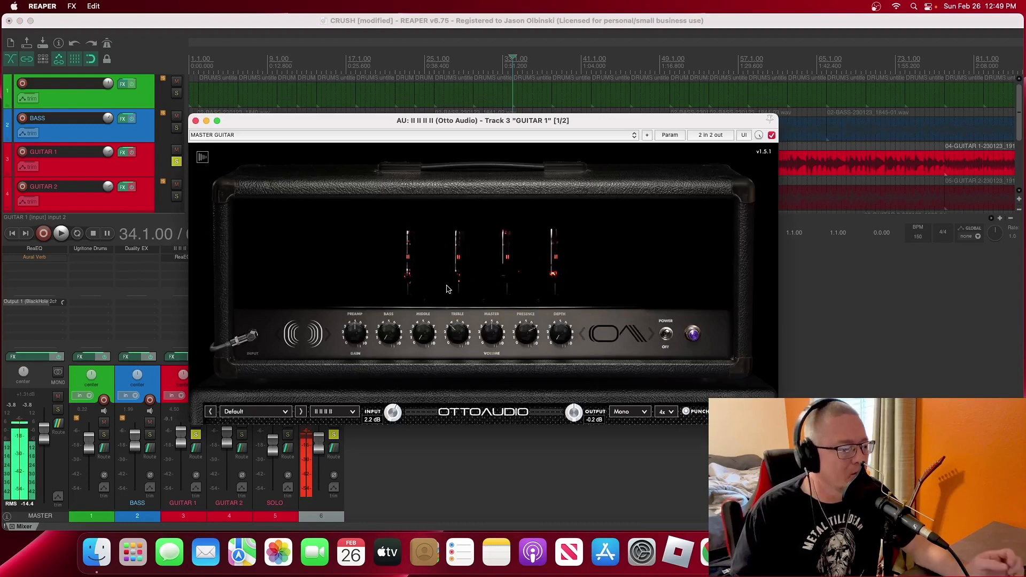
drag(408, 124, 262, 46)
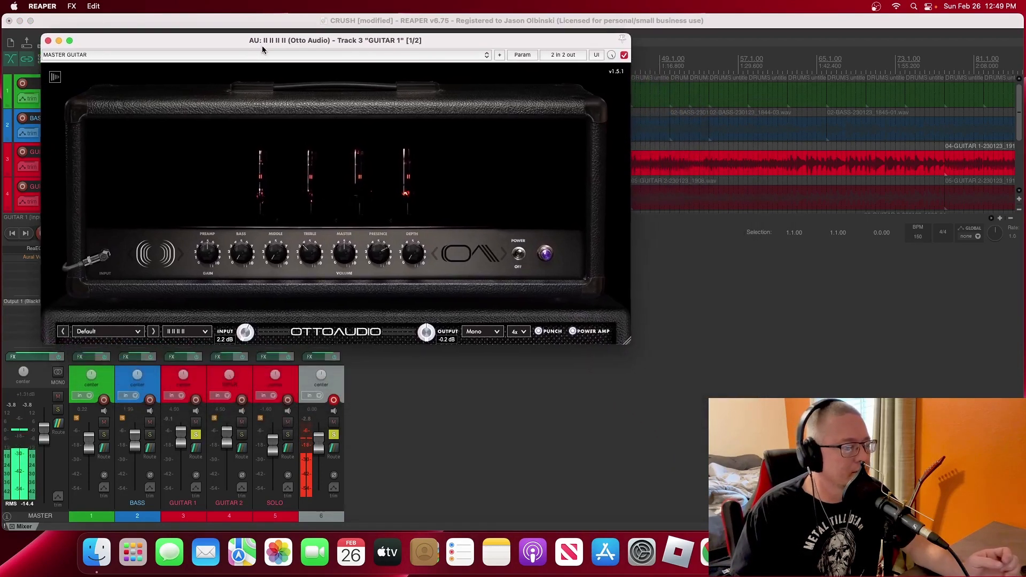
drag(627, 338, 695, 400)
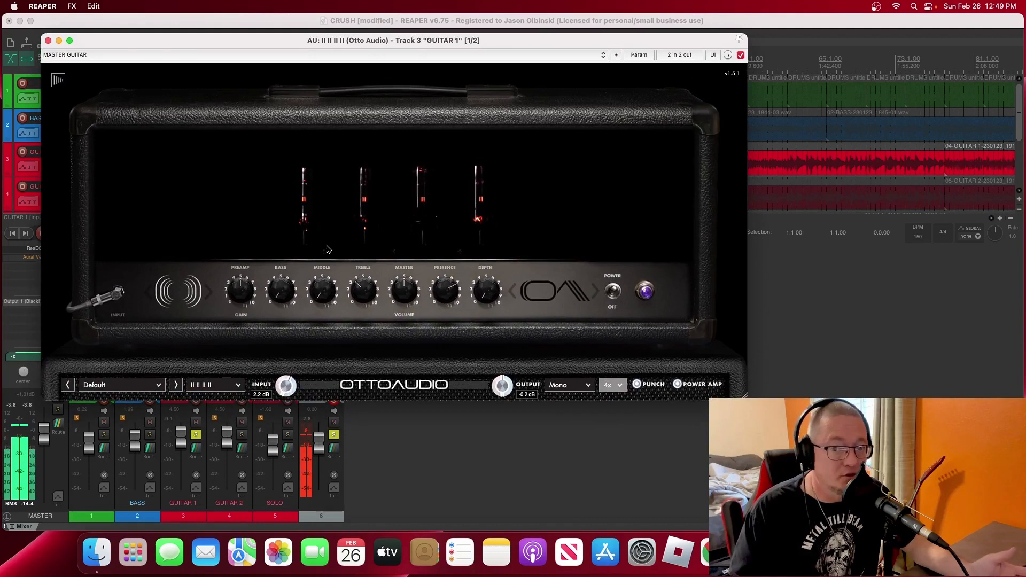
Check the amp's impedance curve choices without changing them, and view the rear panel with its tube and cabinet settings
click(184, 294)
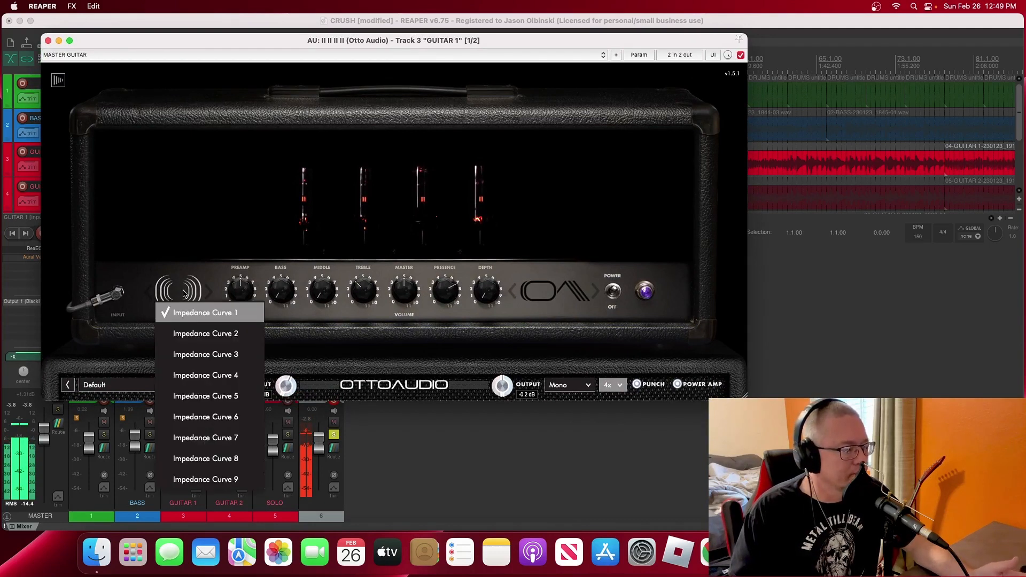
click(198, 229)
click(253, 235)
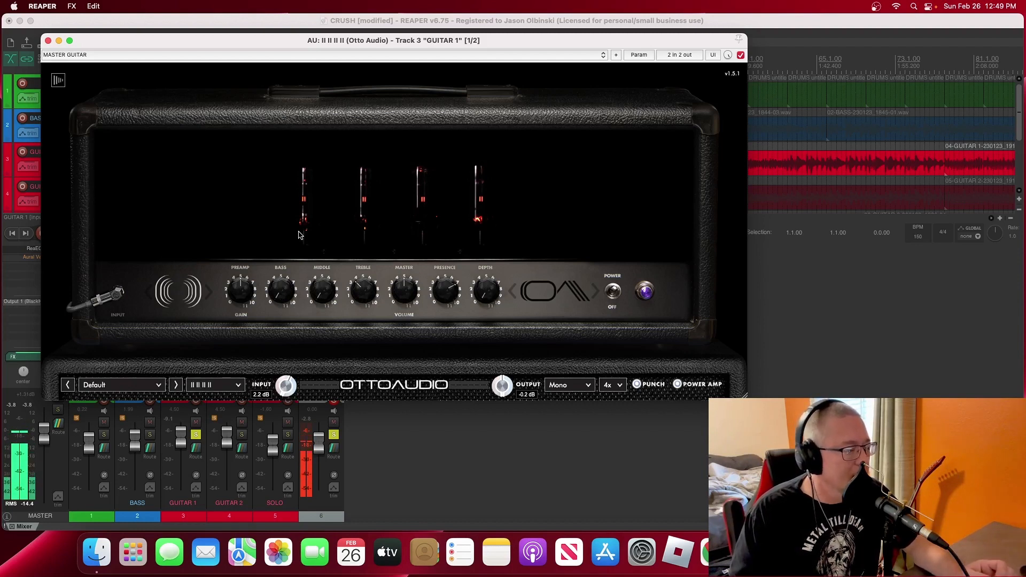
click(321, 215)
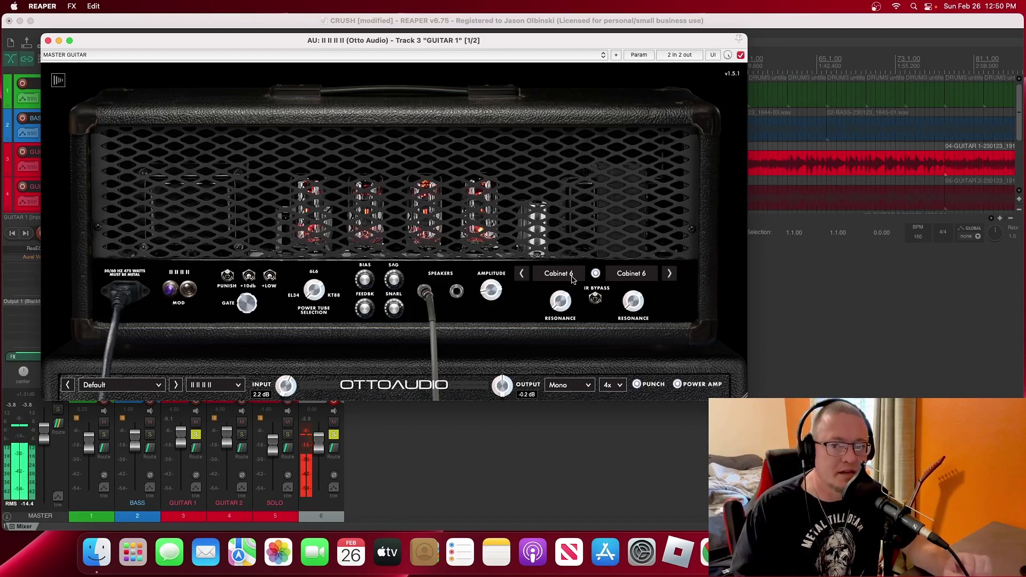
click(412, 203)
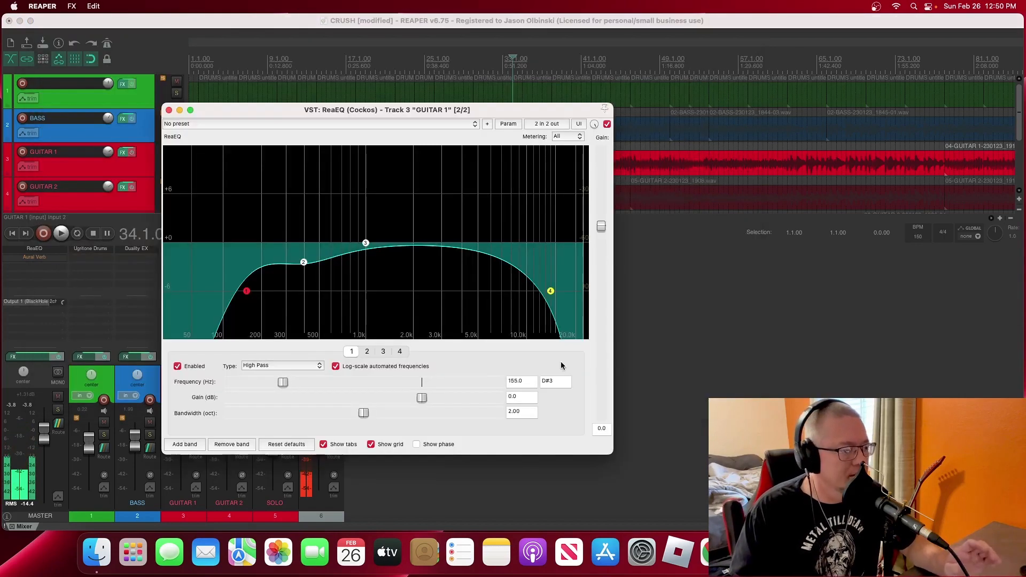
Enlarge and reposition the GUITAR 1 ReaEQ window, and bypass the EQ
drag(613, 455, 672, 494)
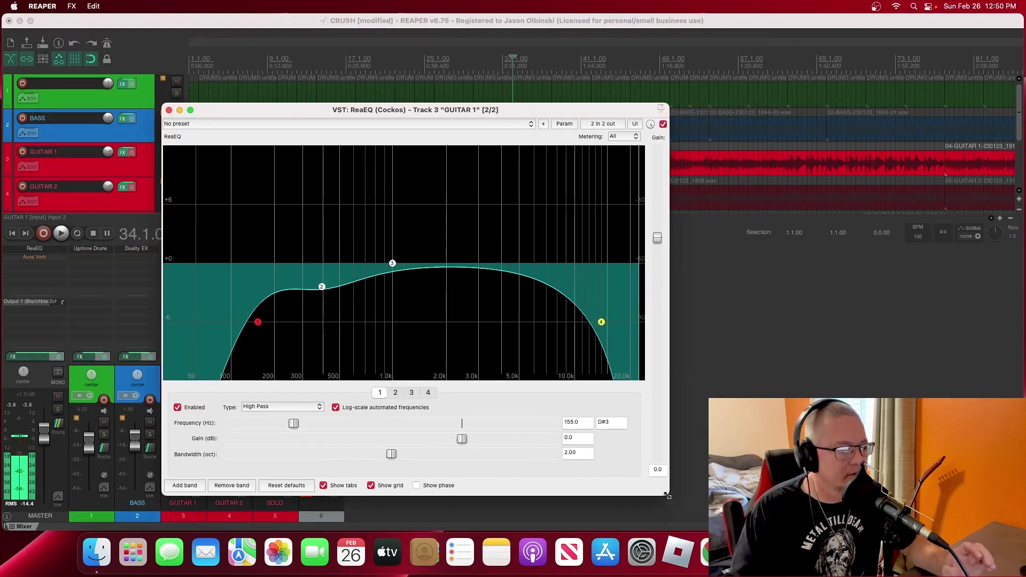
drag(466, 107, 392, 57)
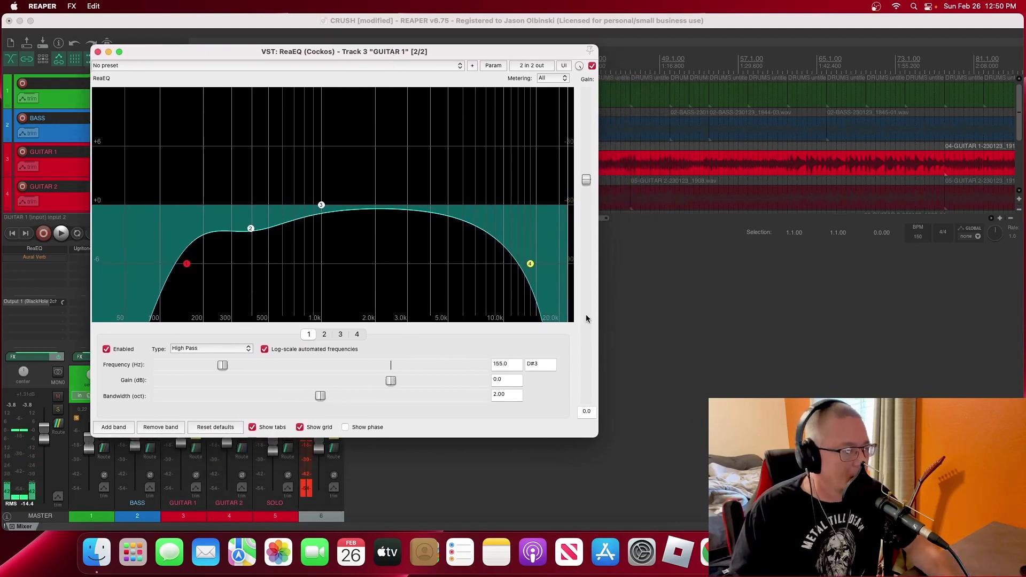
click(592, 65)
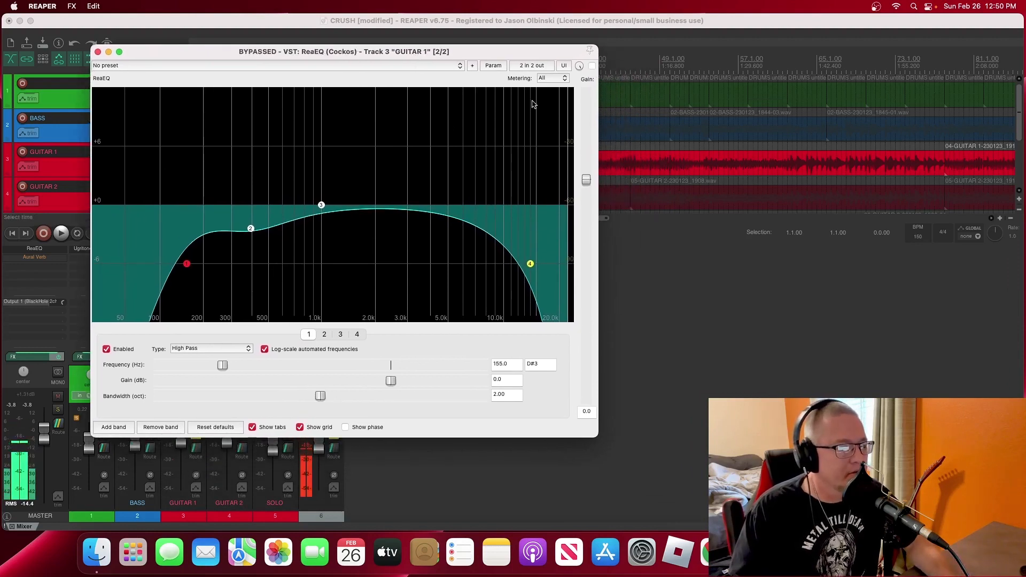
drag(209, 55, 223, 54)
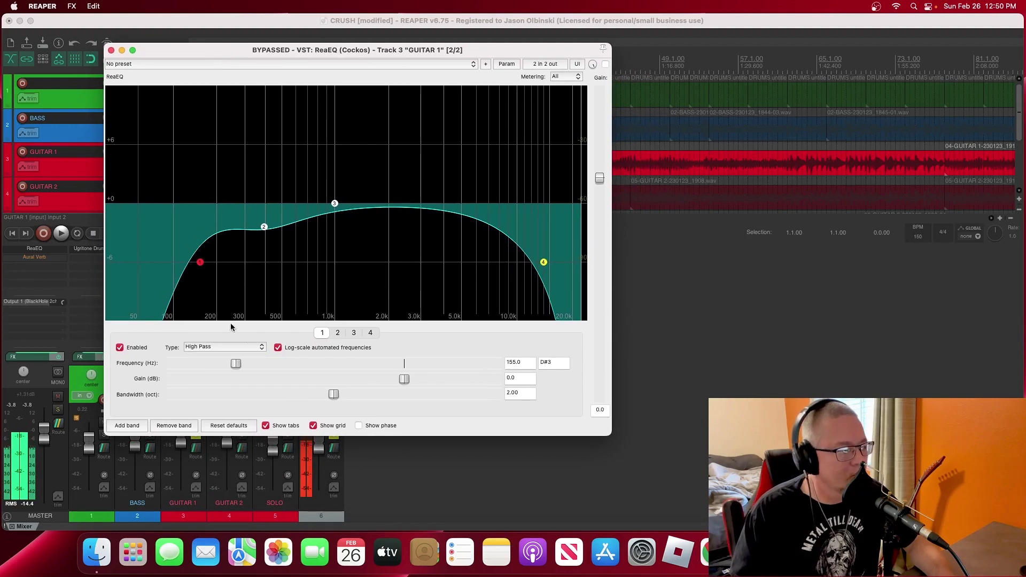
Audition the soloed GUITAR 1 track with ReaEQ bypassed, stopping and restarting playback
click(60, 233)
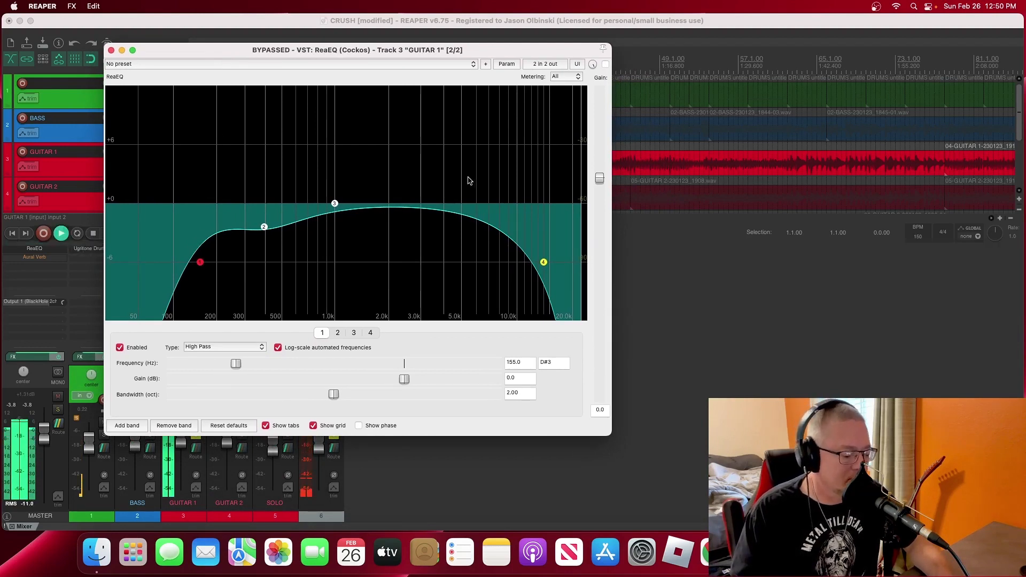
key(space)
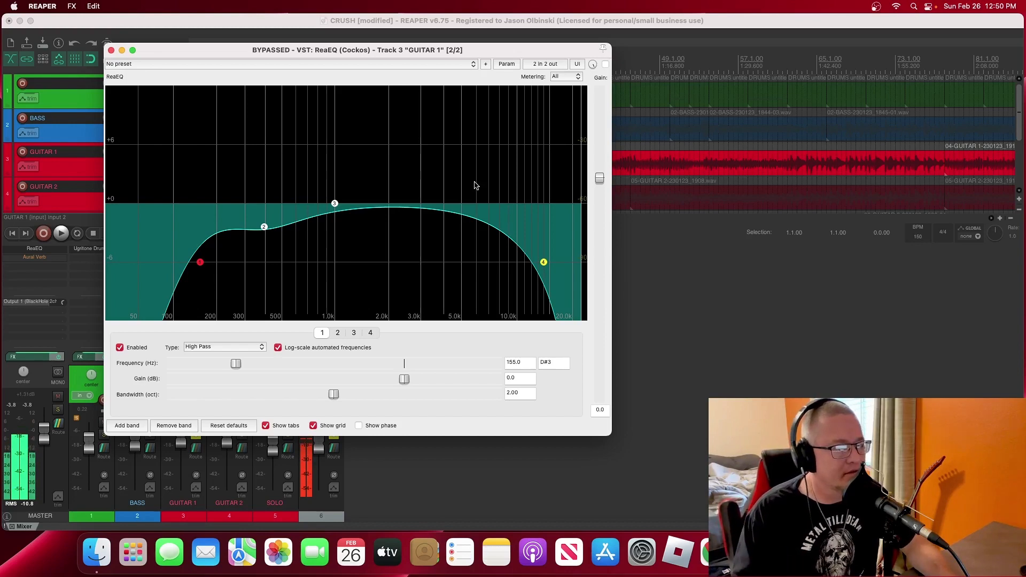
key(space)
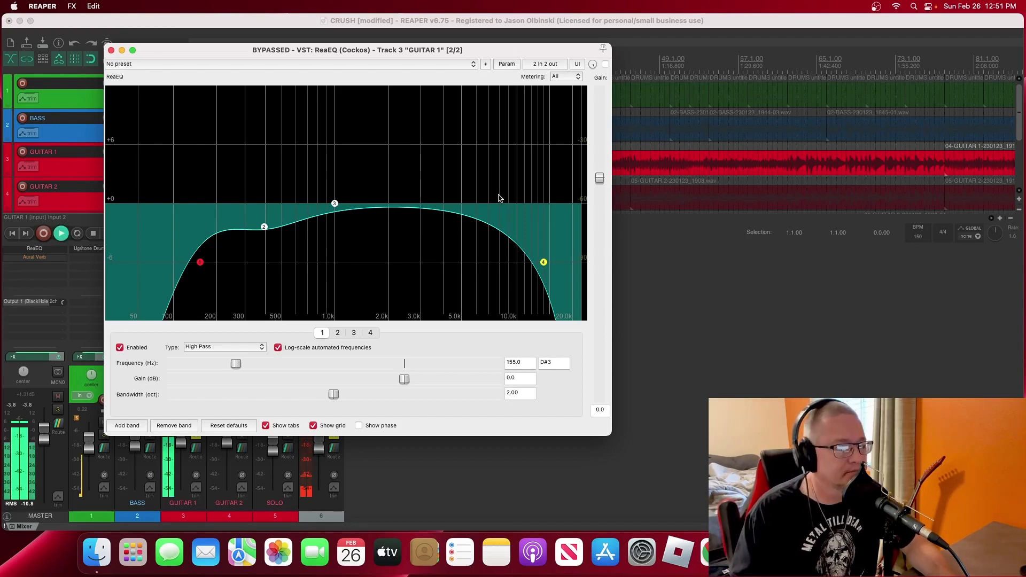
Compare the GUITAR 1 sound with ReaEQ enabled and bypassed again during playback
click(606, 65)
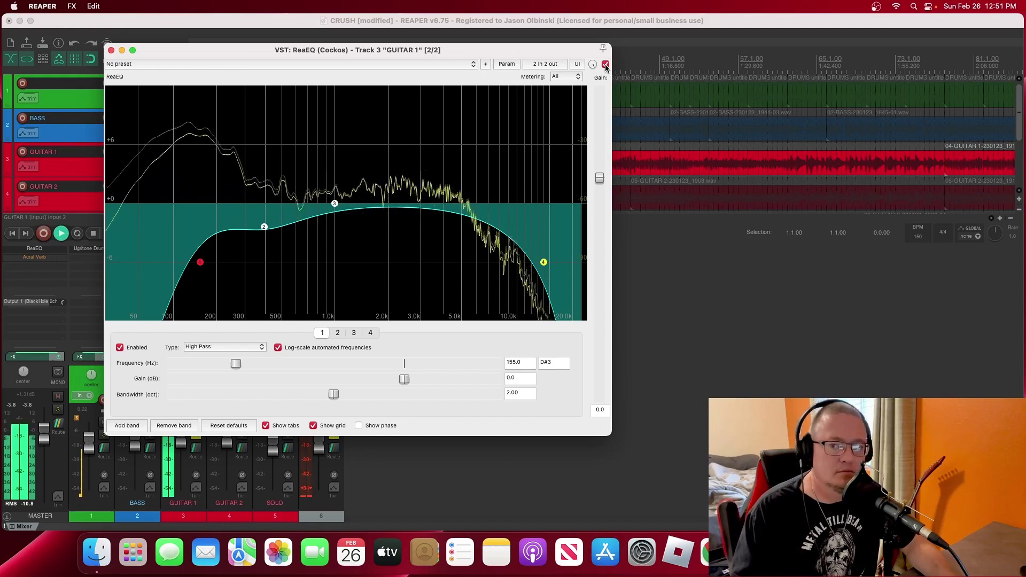
key(space)
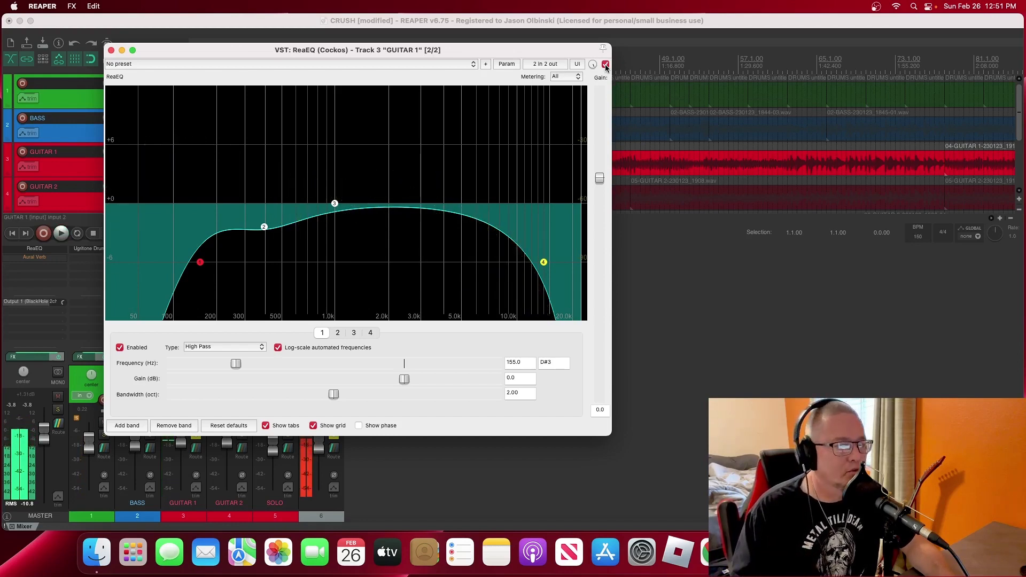
key(space)
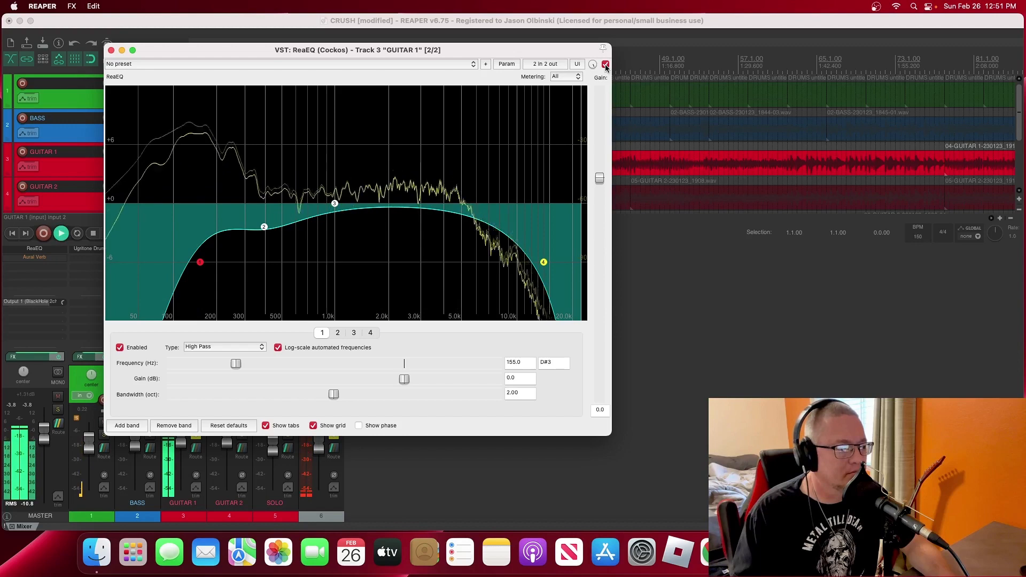
click(606, 65)
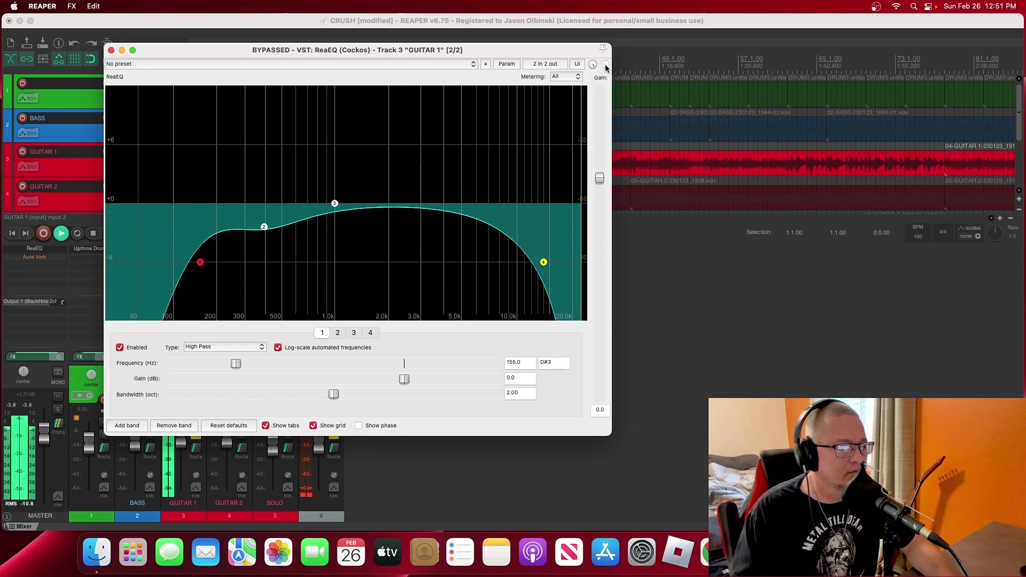
Re-enable ReaEQ on GUITAR 1, stop playback and examine the bands of its EQ curve
click(606, 64)
key(space)
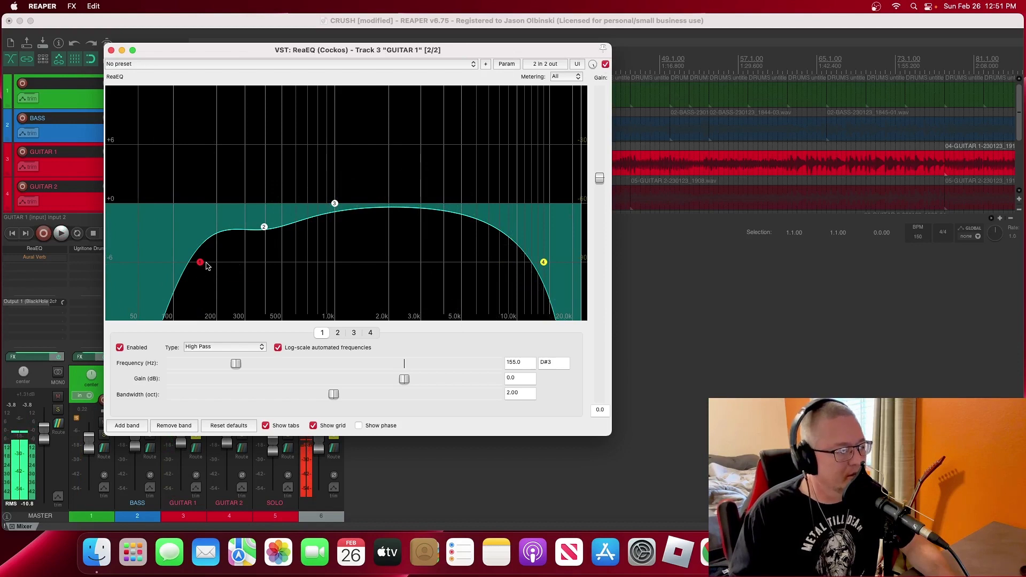
mouse_move(263, 227)
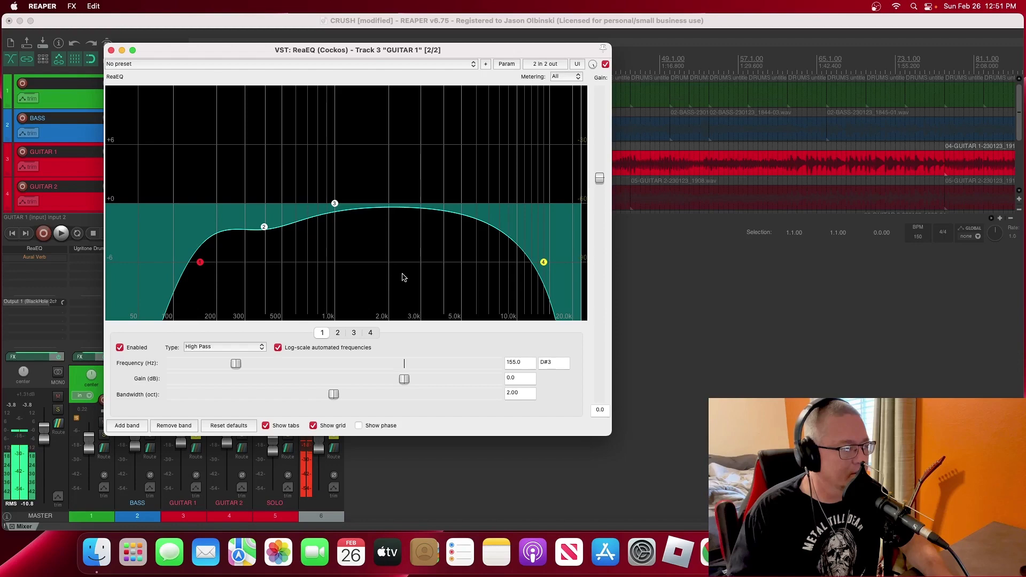
Play GUITAR 1 while toggling the ReaEQ bypass to compare the tone, leave it enabled, and close the EQ
key(space)
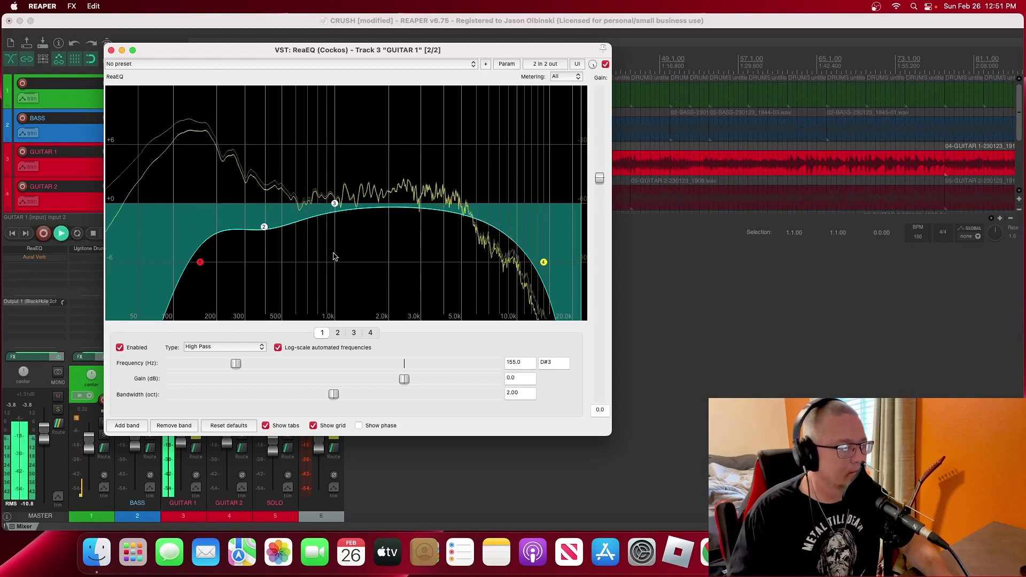
click(605, 64)
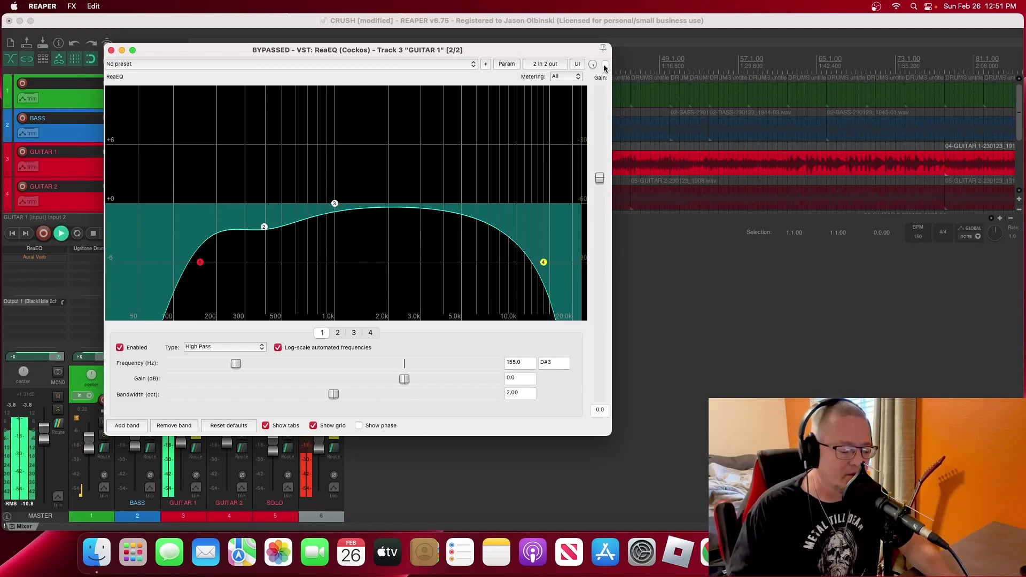
click(605, 65)
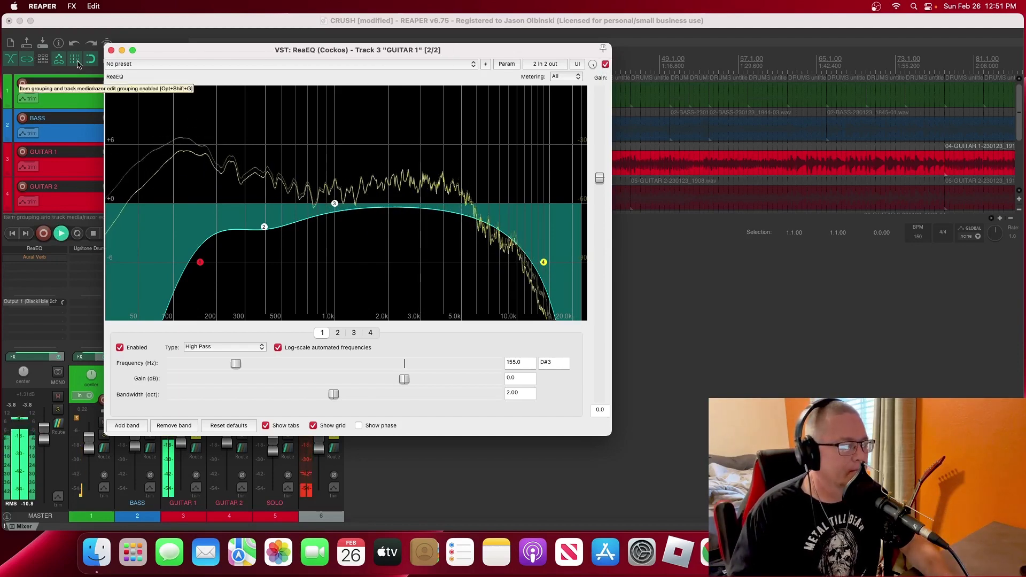
key(space)
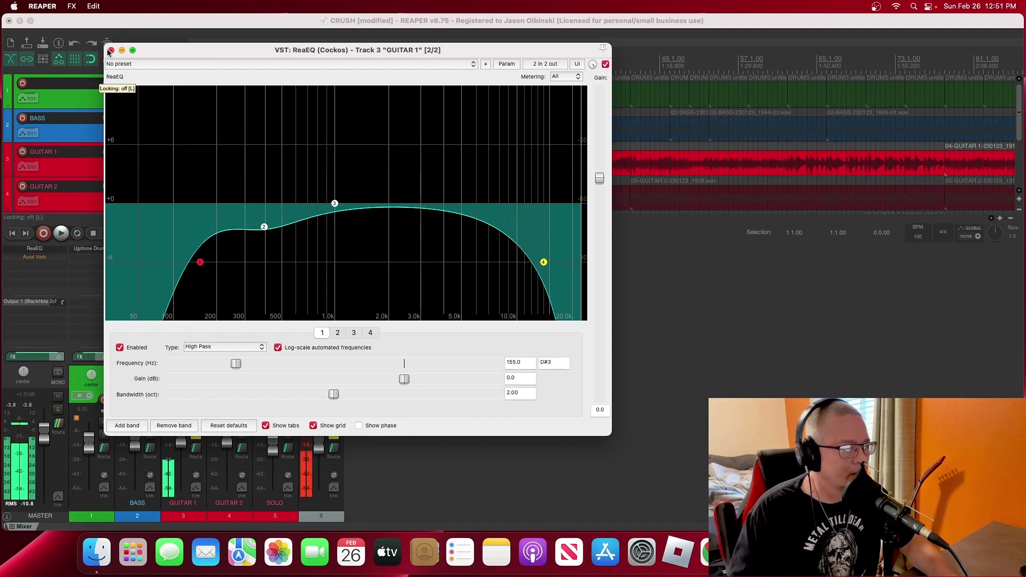
click(111, 50)
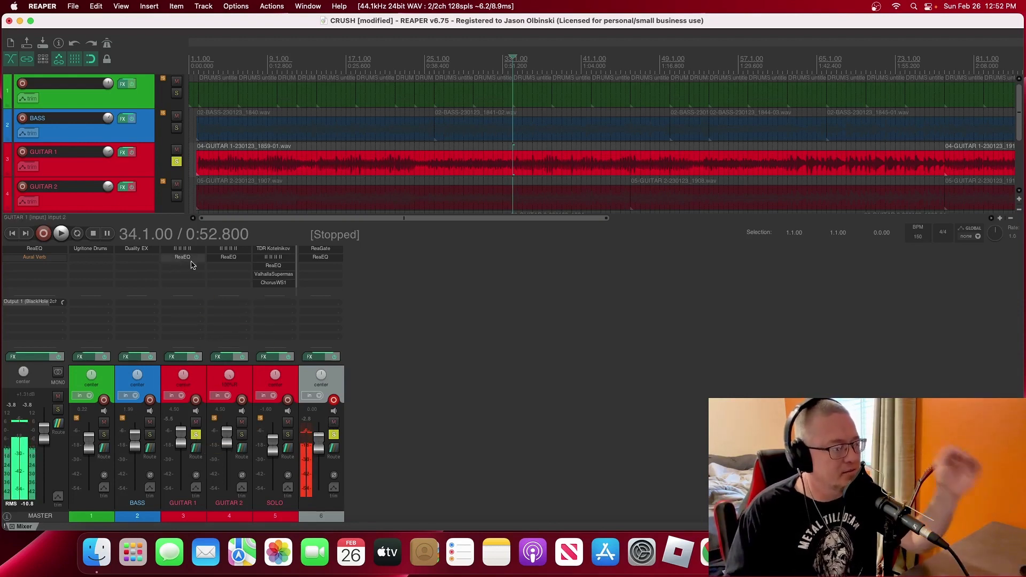
Unsolo GUITAR 1, solo the SOLO track instead, and audition its first recorded part
click(197, 435)
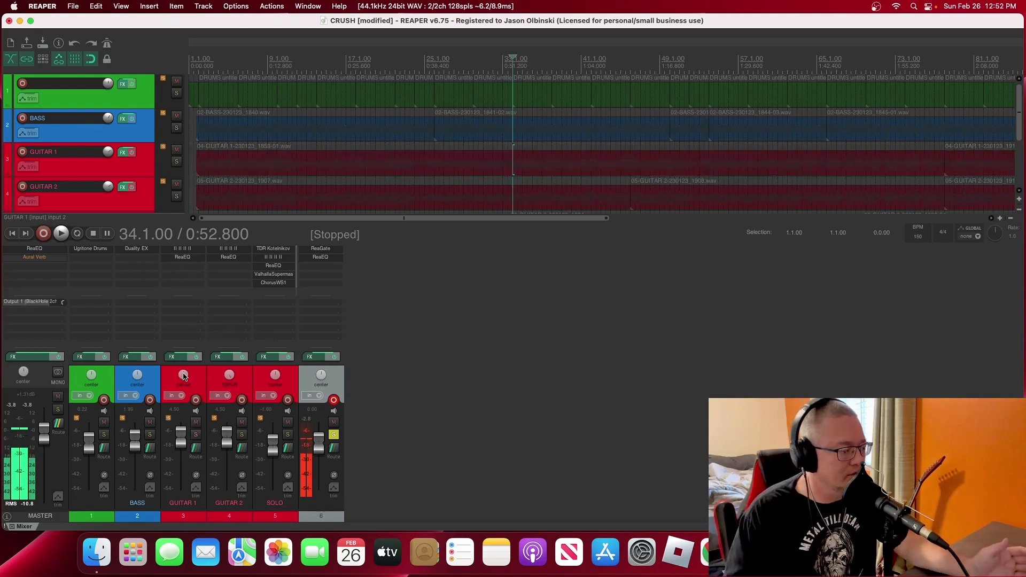
click(288, 434)
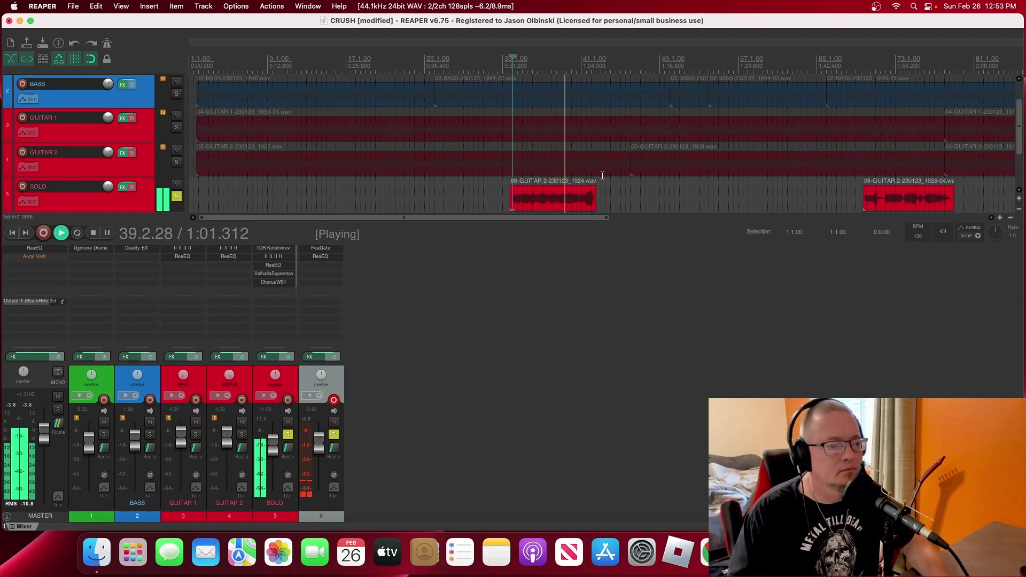
scroll(664, 159, right, 3)
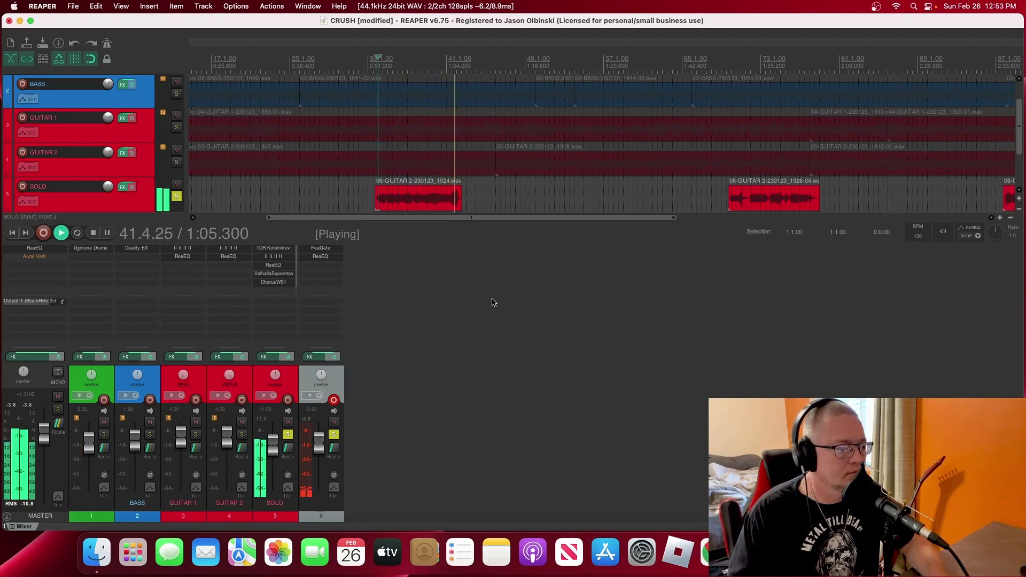
key(space)
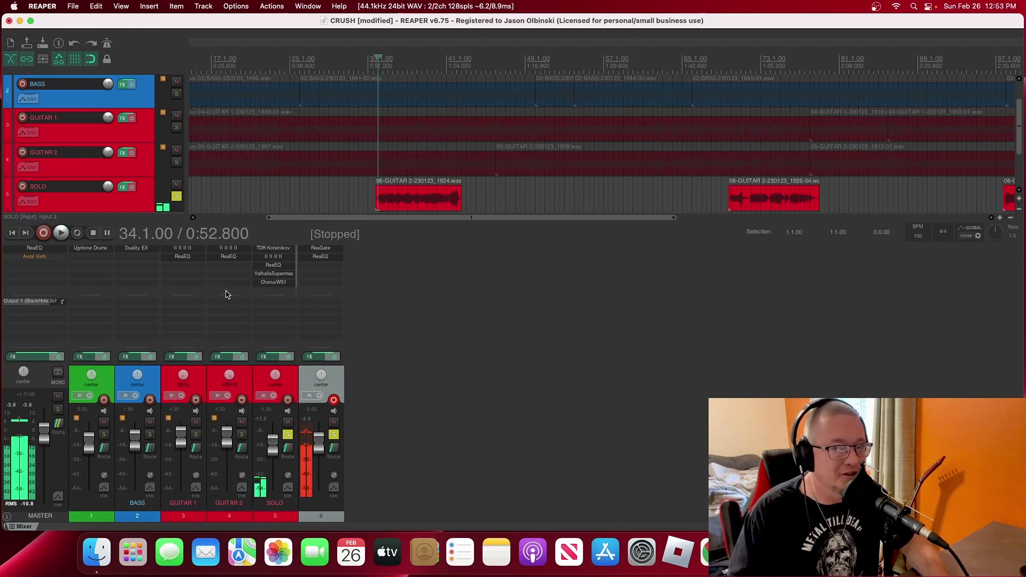
click(268, 251)
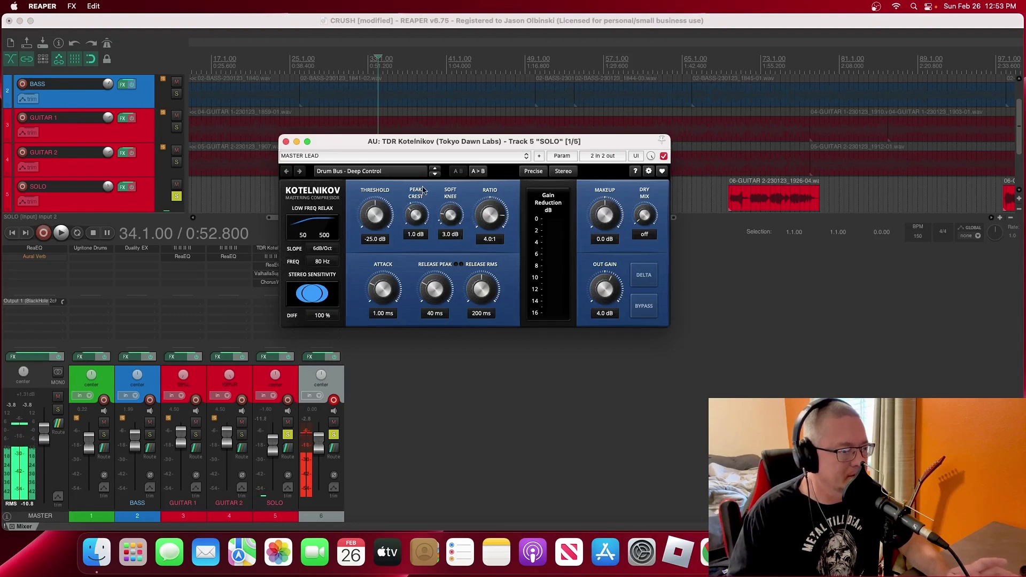
drag(670, 327, 690, 356)
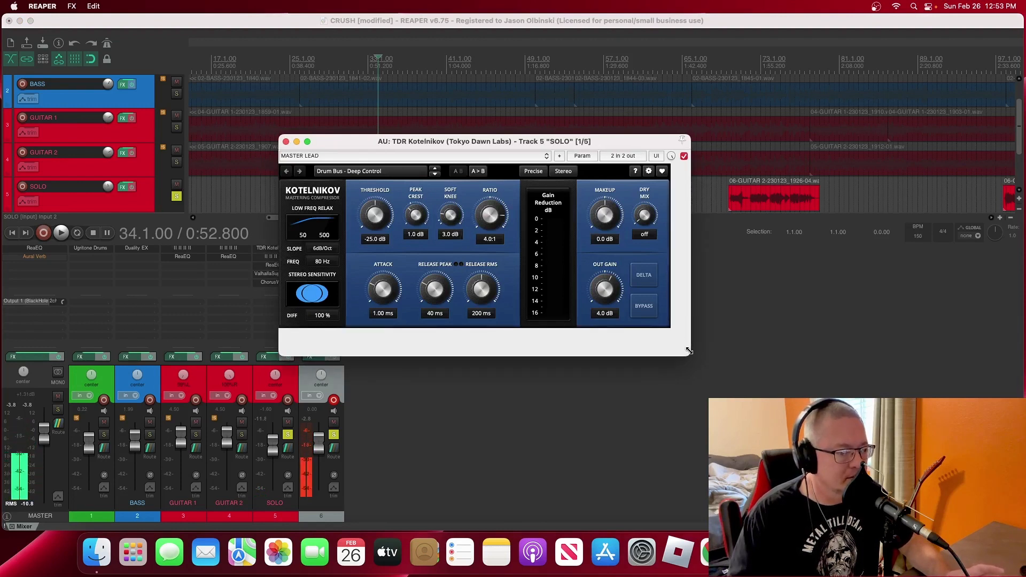
click(286, 142)
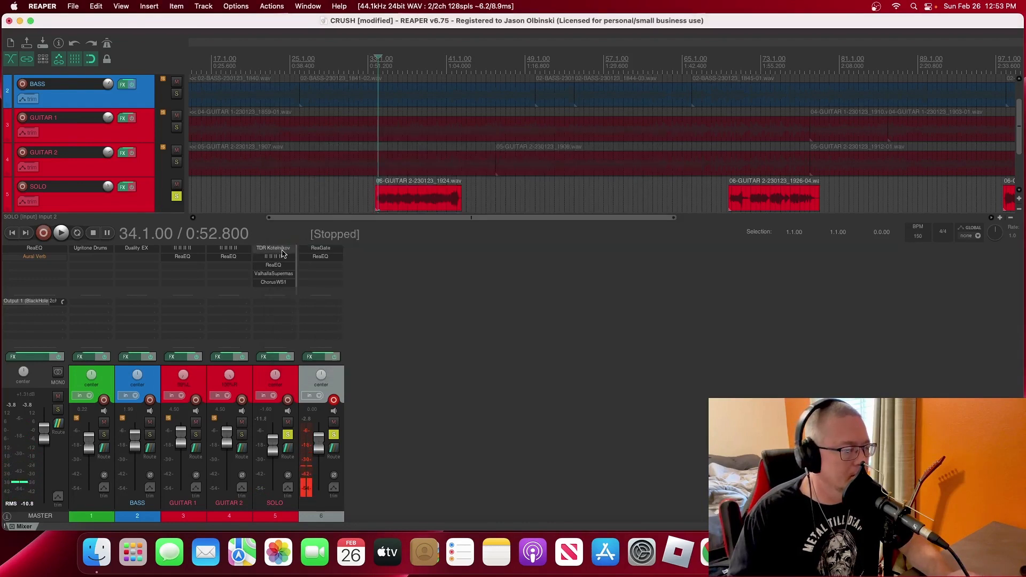
Examine the SOLO track's TDR Kotelnikov settings and preset list, keeping the MASTER LEAD preset, and close the compressor
click(283, 252)
drag(430, 172, 317, 141)
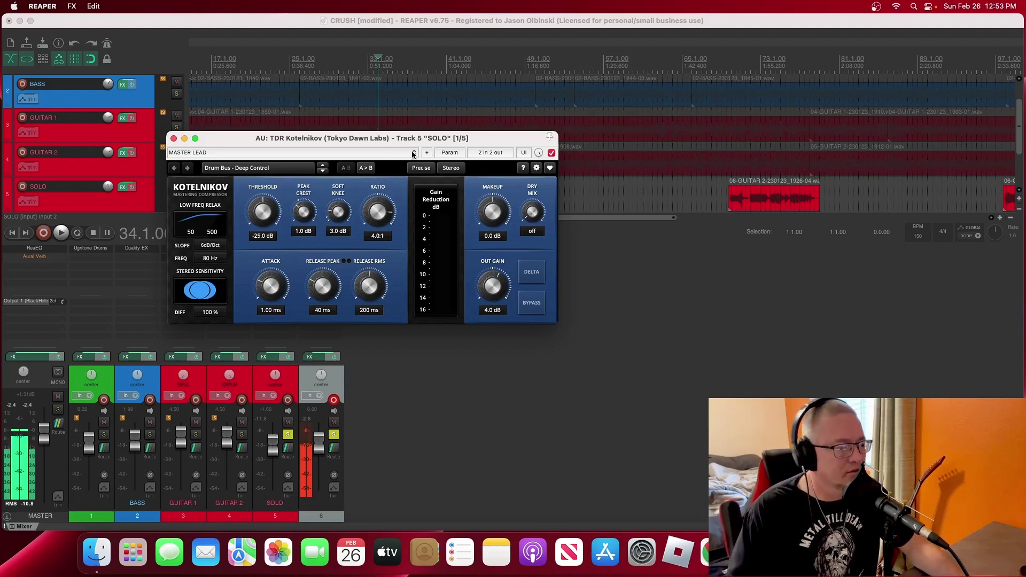
click(414, 154)
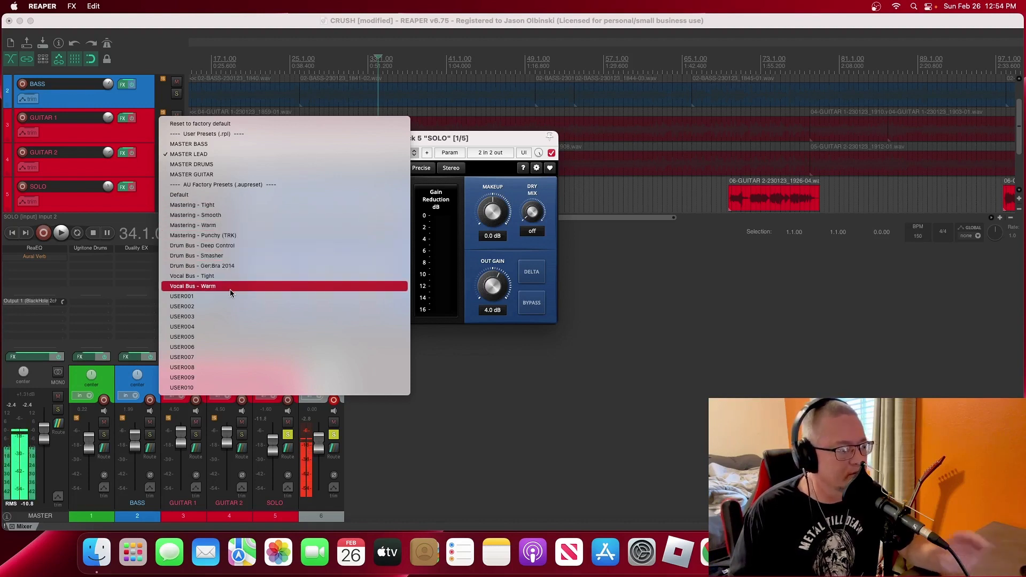
click(490, 137)
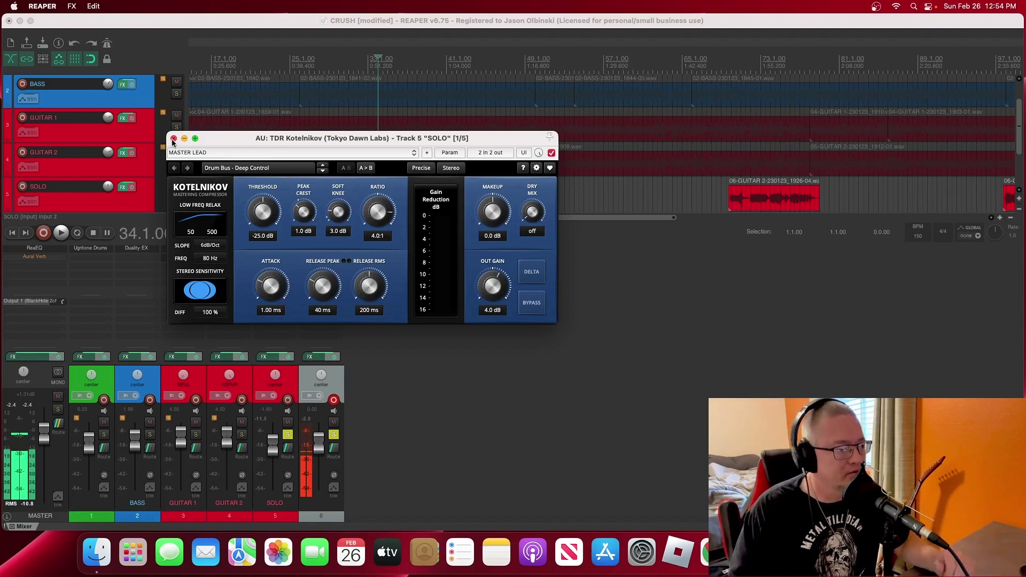
click(173, 140)
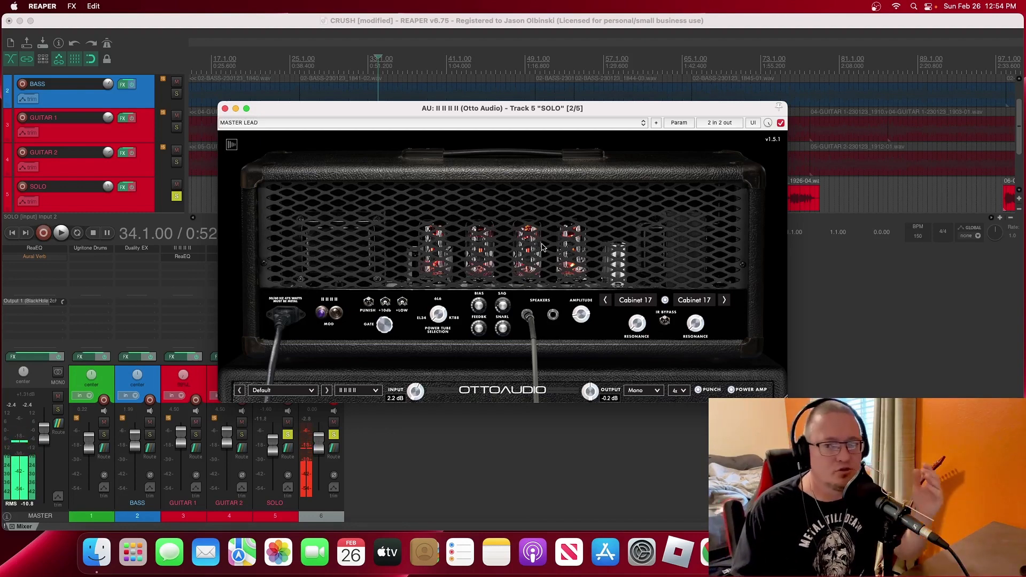
Examine the front and rear panels of the SOLO track's Otto Audio amp, including its cabinet selection, and close it
click(437, 253)
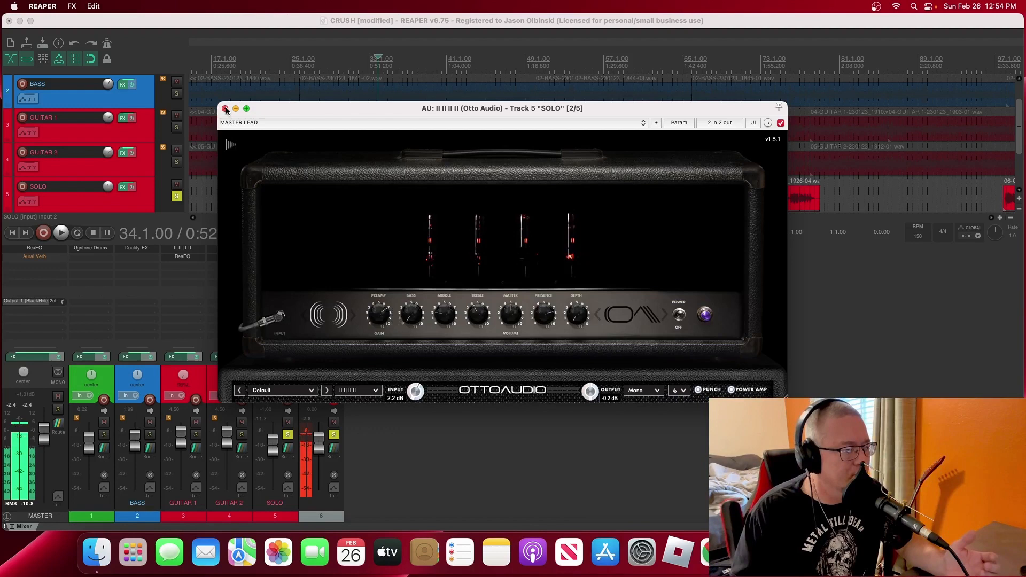
click(415, 262)
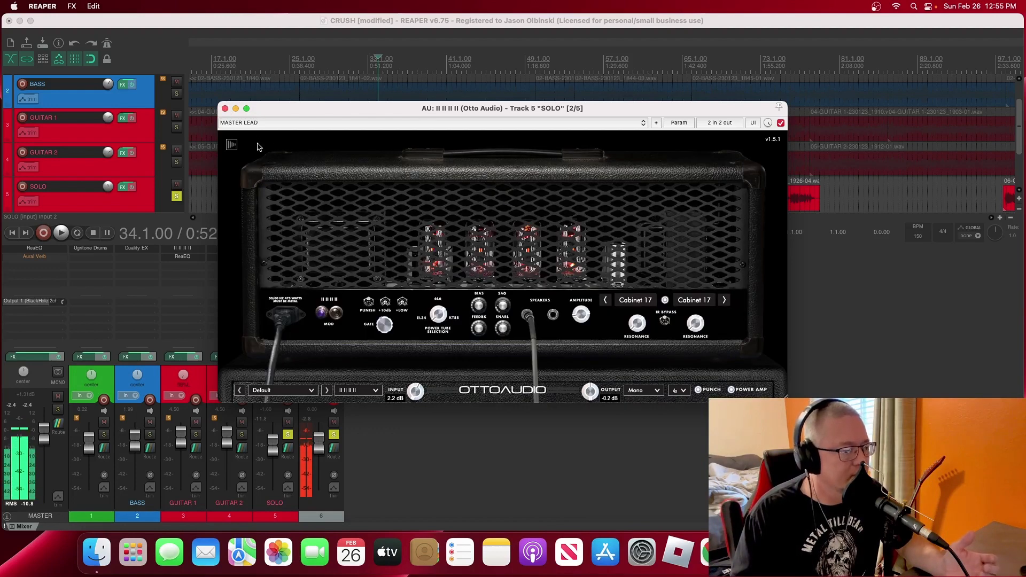
click(225, 109)
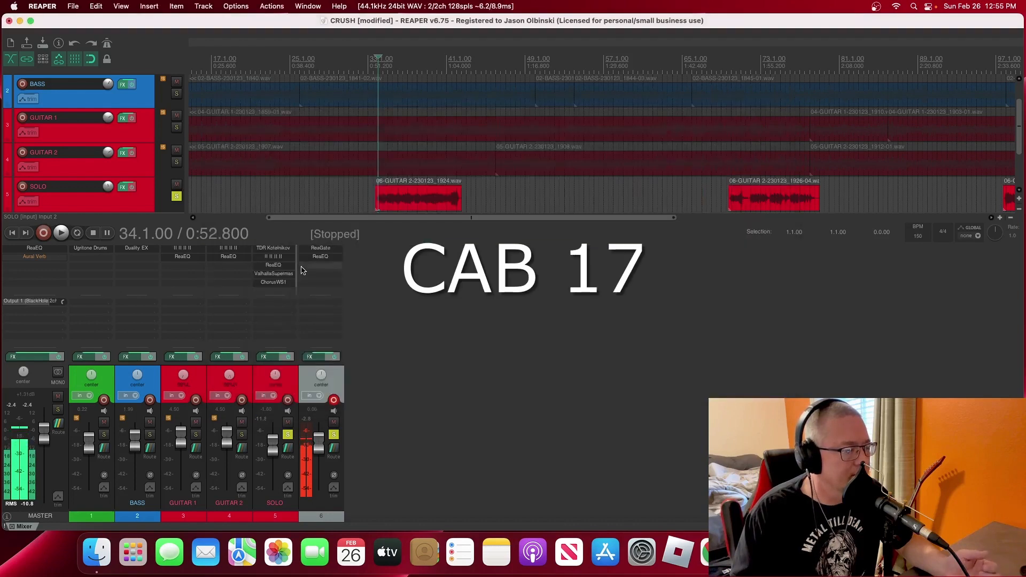
click(273, 257)
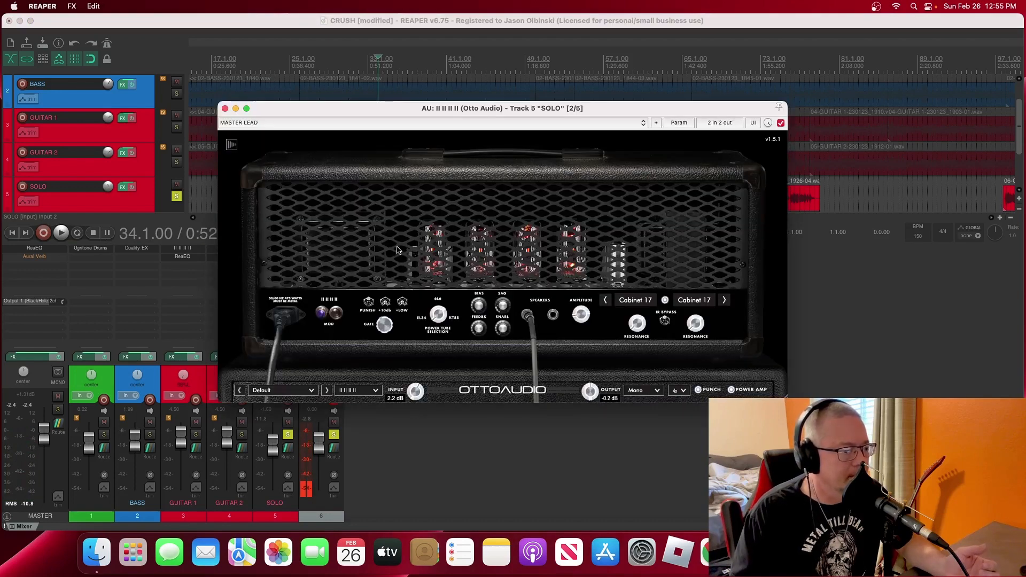
click(412, 242)
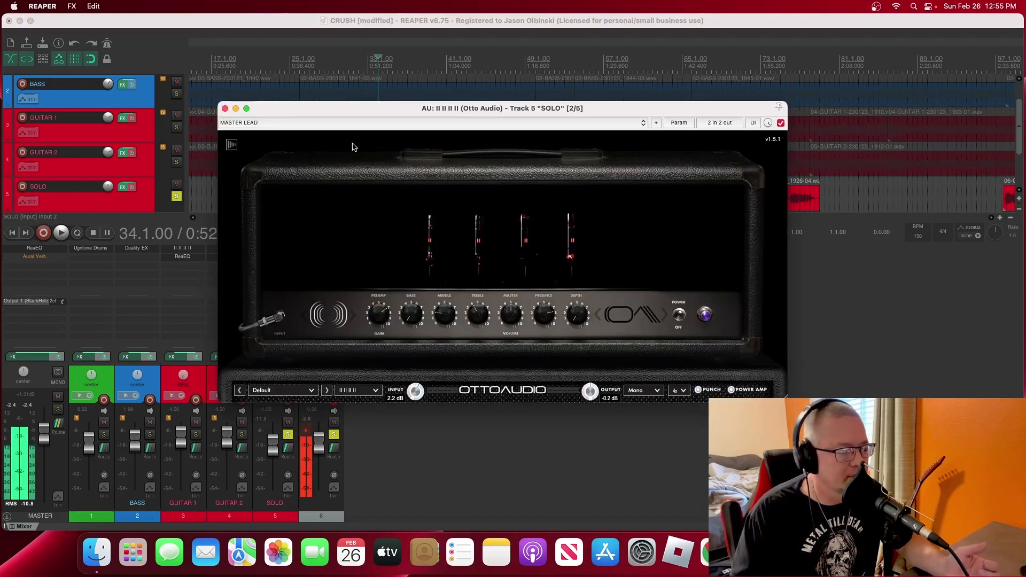
click(225, 110)
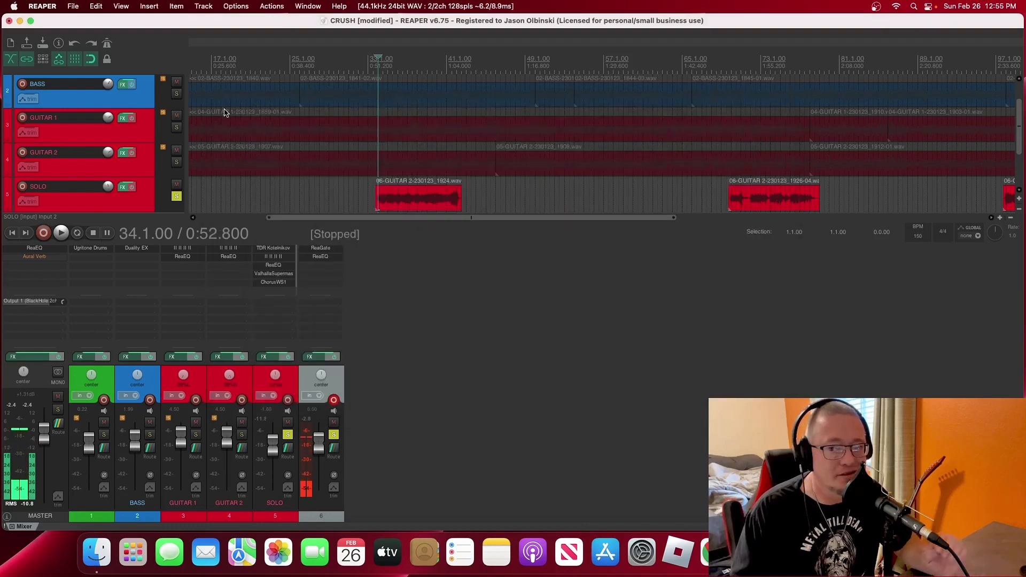
Examine the SOLO track's ReaEQ curve in an enlarged window, and close the EQ
click(273, 265)
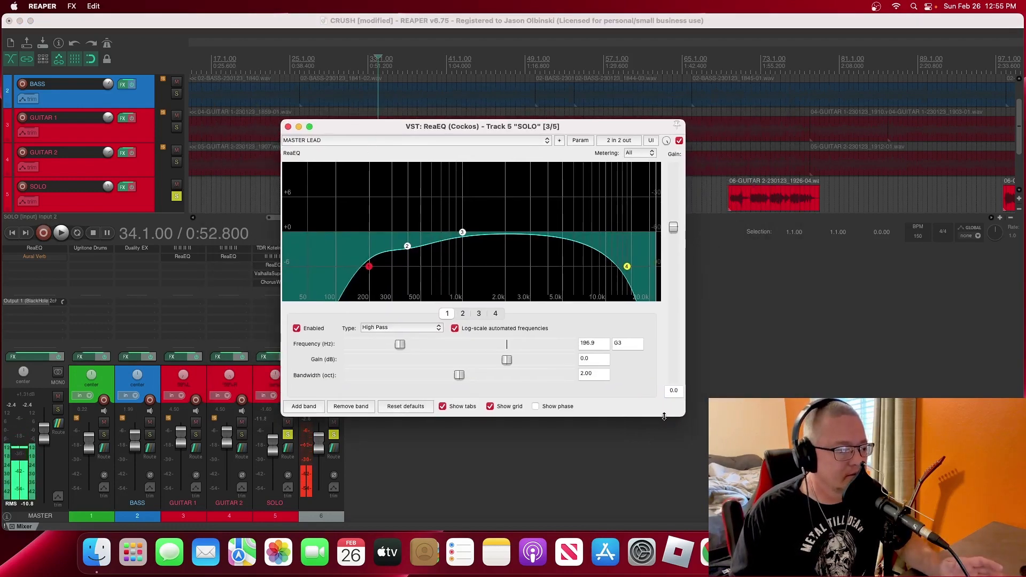
drag(665, 416, 773, 489)
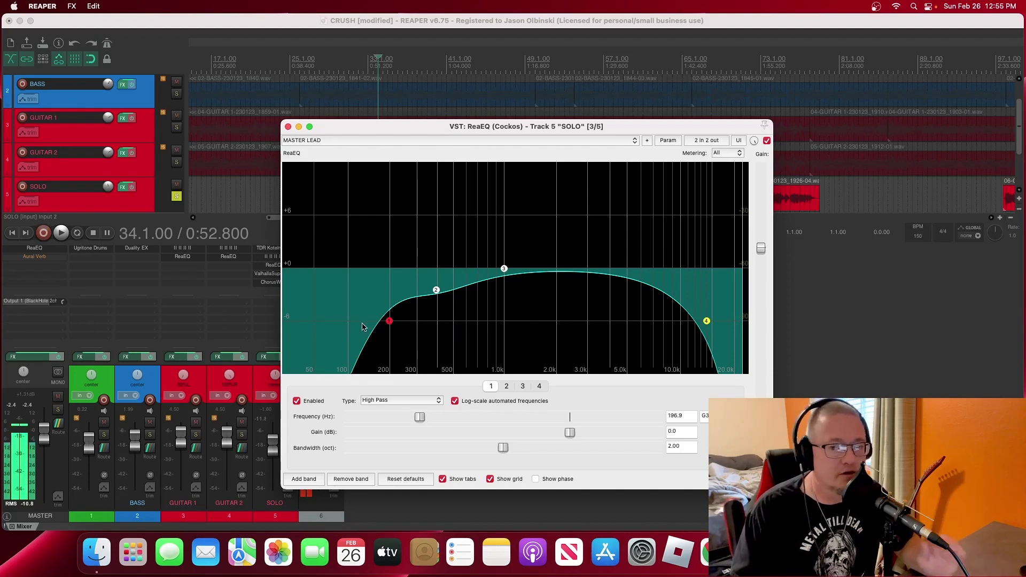
click(288, 127)
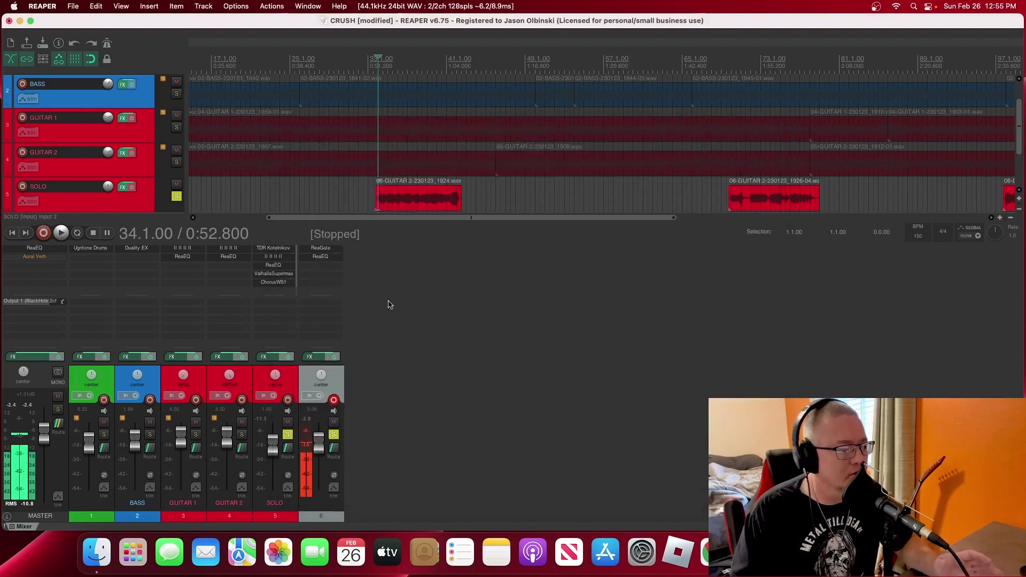
Examine ValhallaSupermassive on the SOLO track, play the part briefly through it, and close the plugin
click(286, 279)
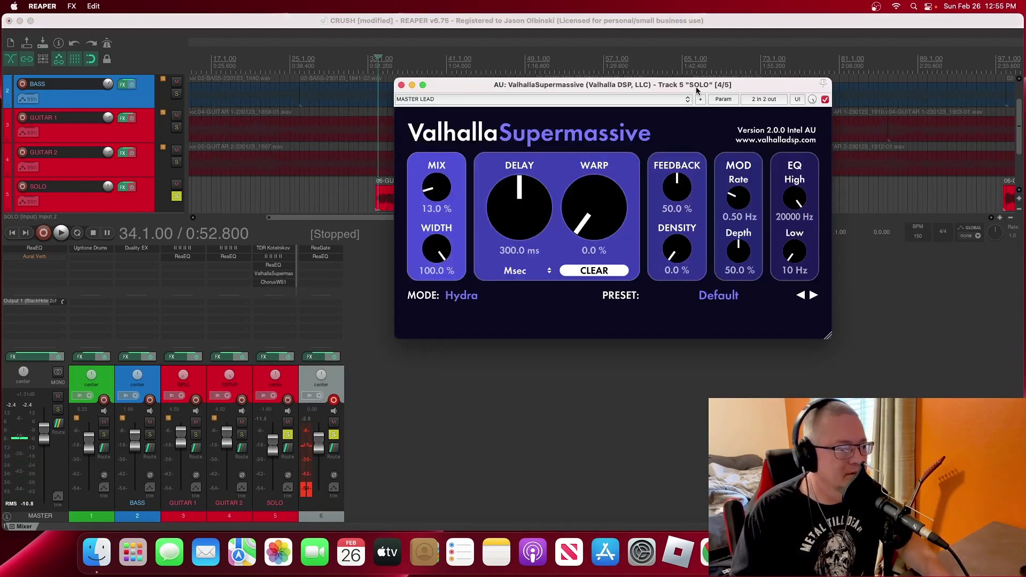
drag(749, 88, 590, 108)
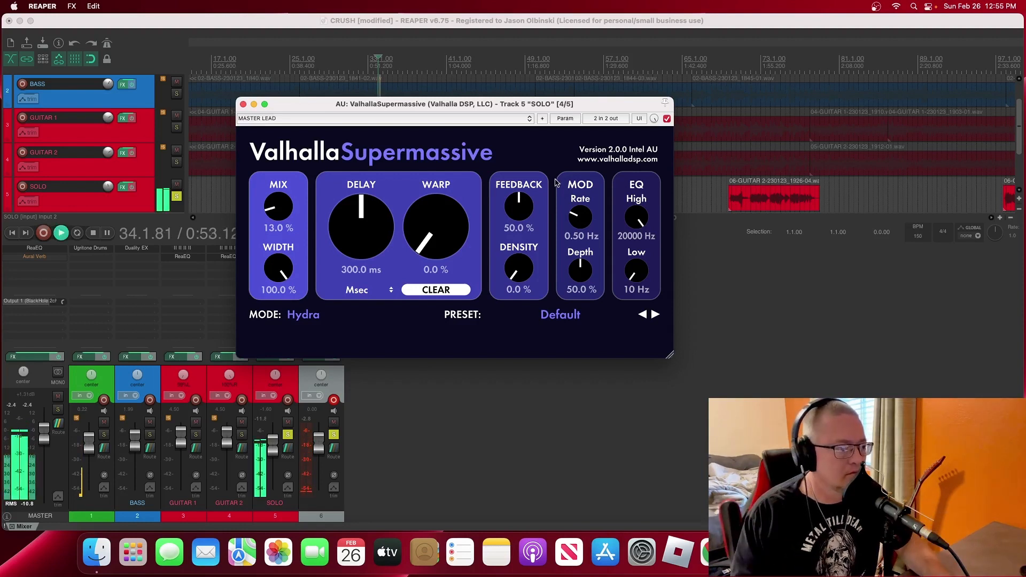
key(space)
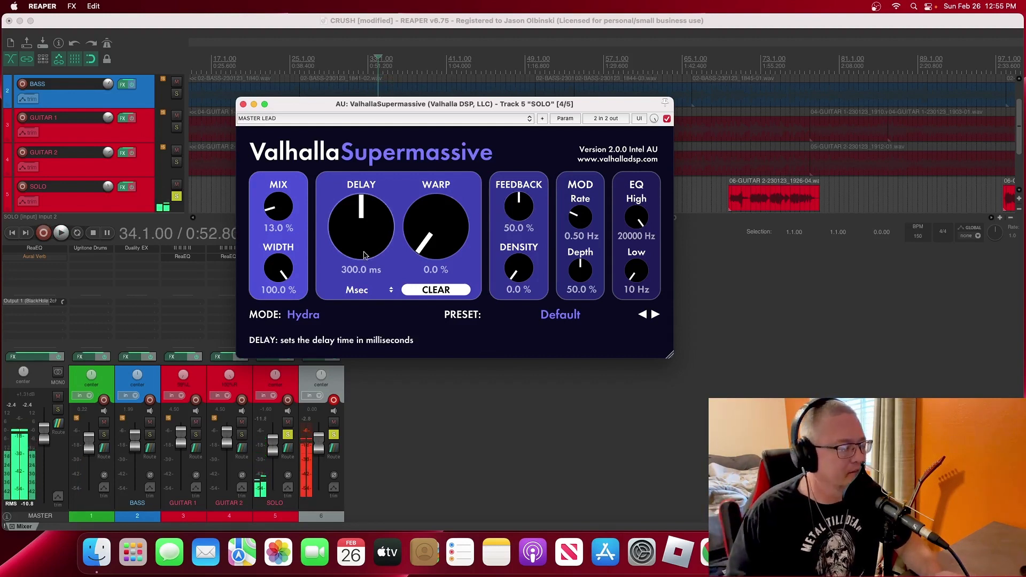
click(243, 105)
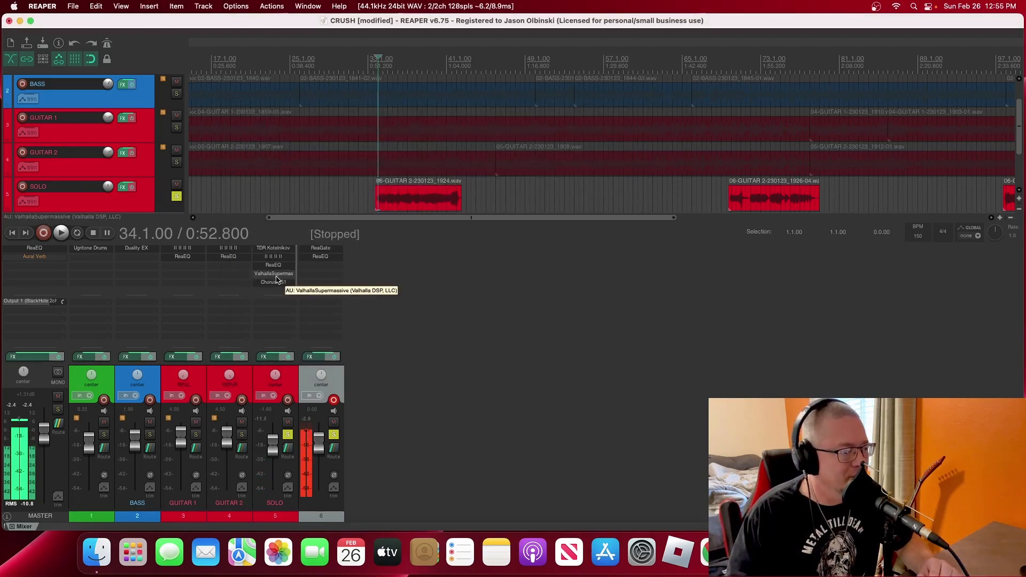
Copy ValhallaSupermassive from the SOLO track to the effects chain of track 6
drag(306, 282, 321, 265)
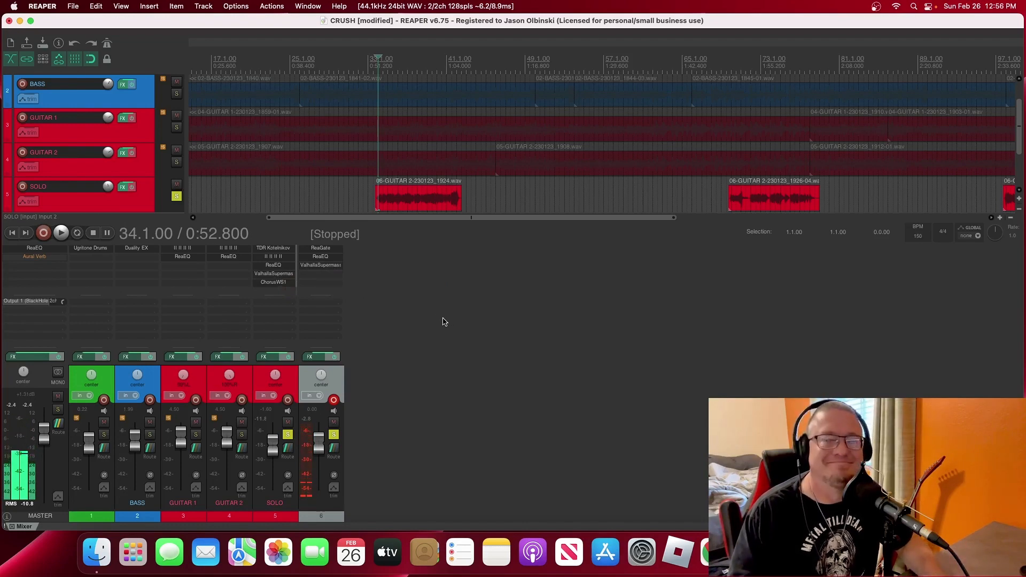
Remove ValhallaSupermassive from track 6, and examine the SOLO track's ValhallaSupermassive settings, including its mode and preset choices, closing the plugin
click(319, 266)
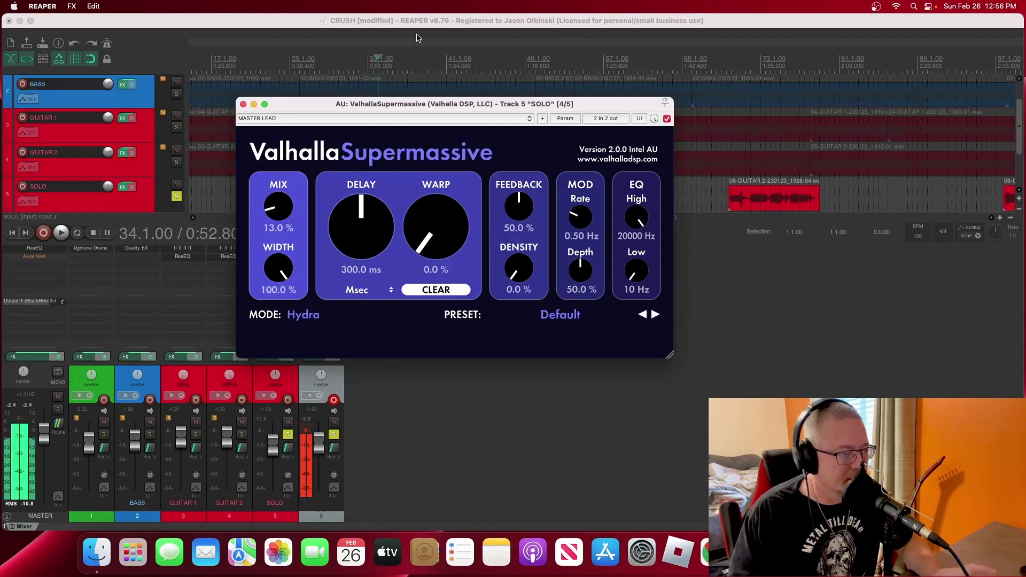
drag(300, 105, 262, 98)
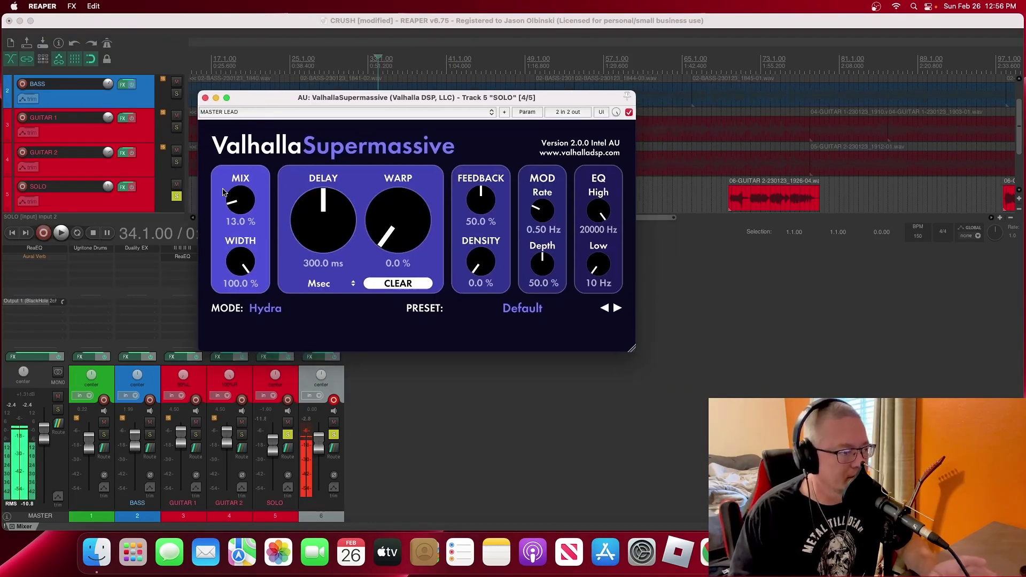
click(266, 310)
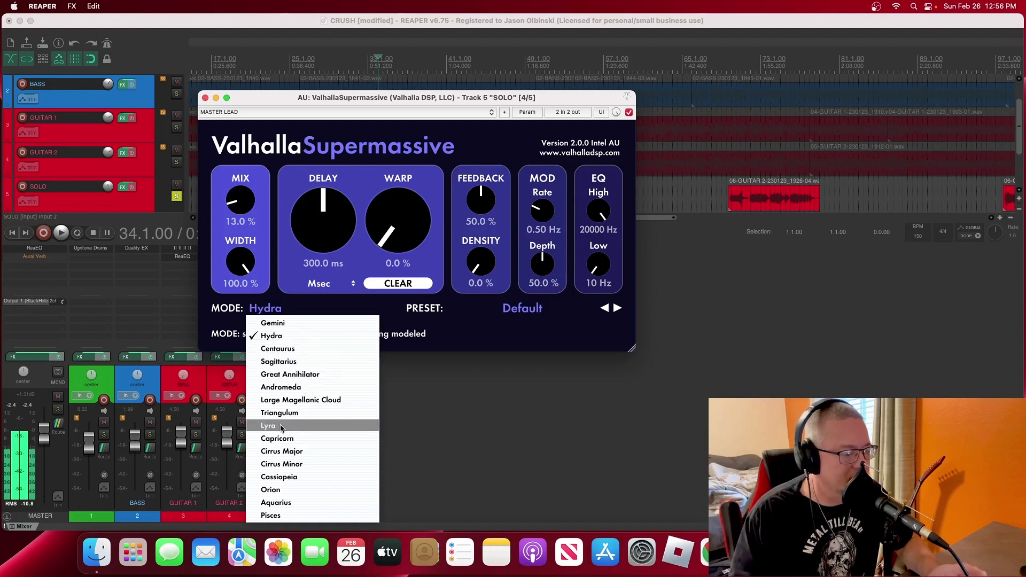
click(474, 334)
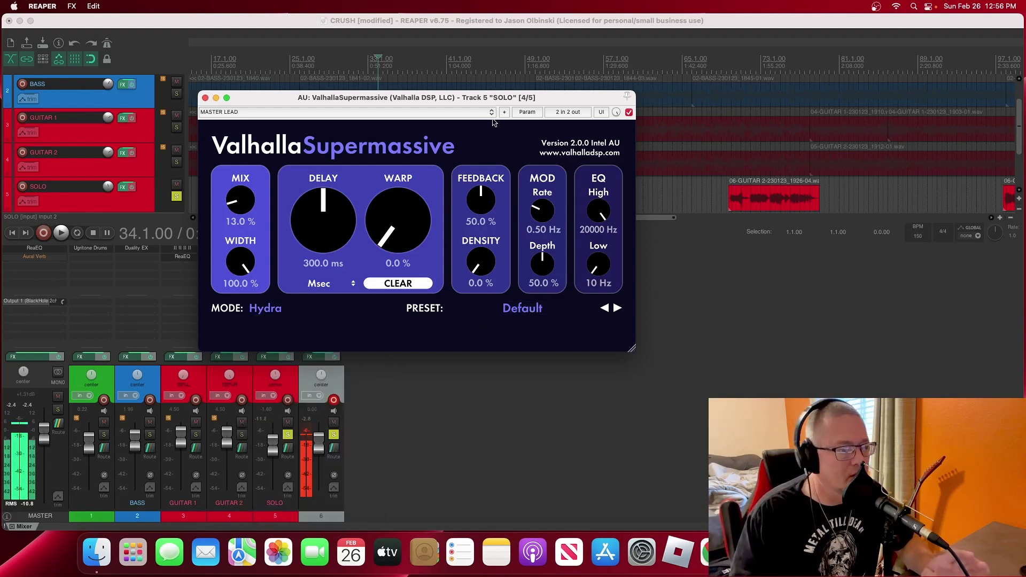
click(282, 112)
click(282, 114)
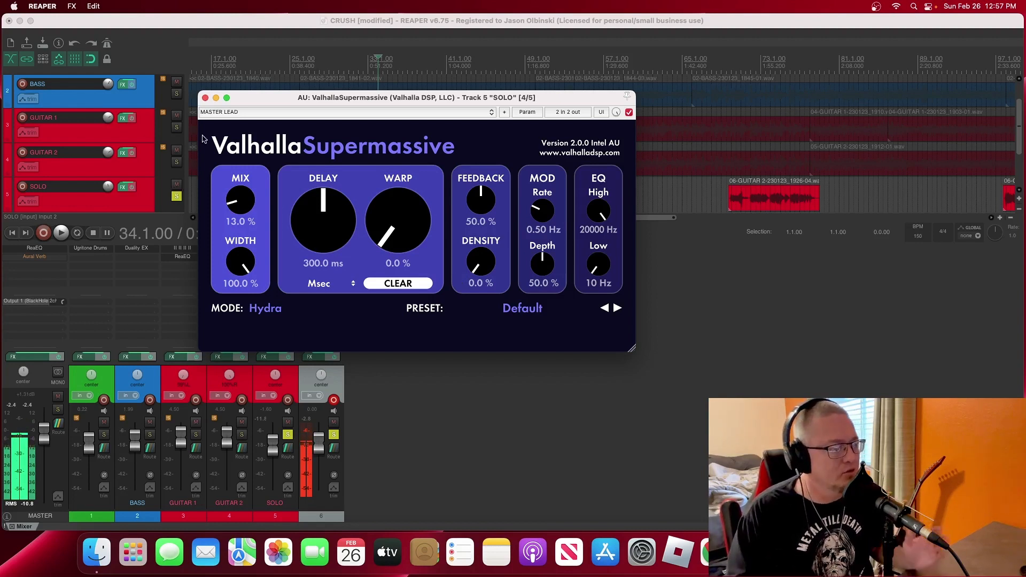
click(206, 98)
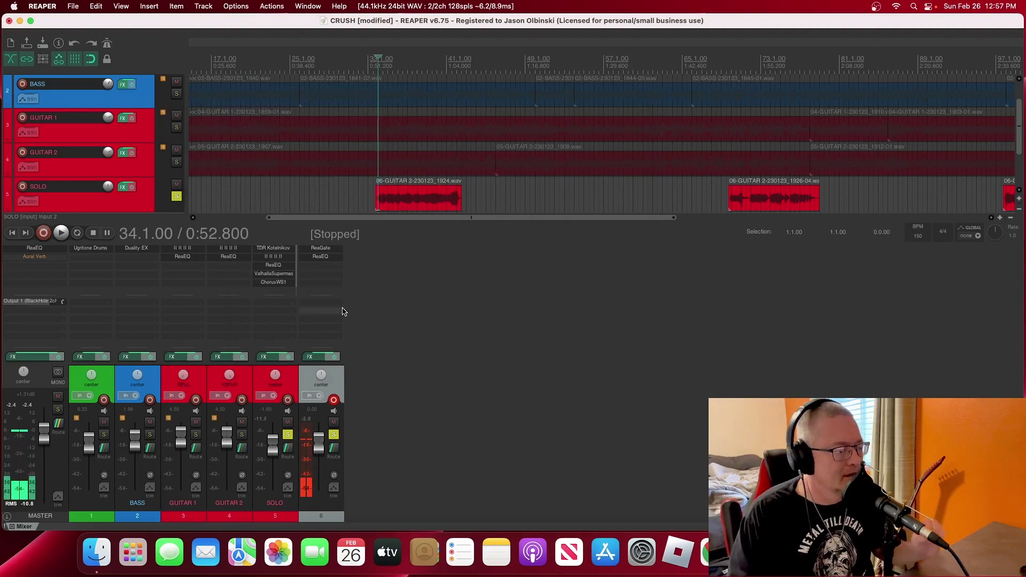
Examine the Depth, Speed and Mix controls of the SOLO track's ChorusWS1 pedal, and close the plugin
click(270, 282)
drag(164, 43, 317, 92)
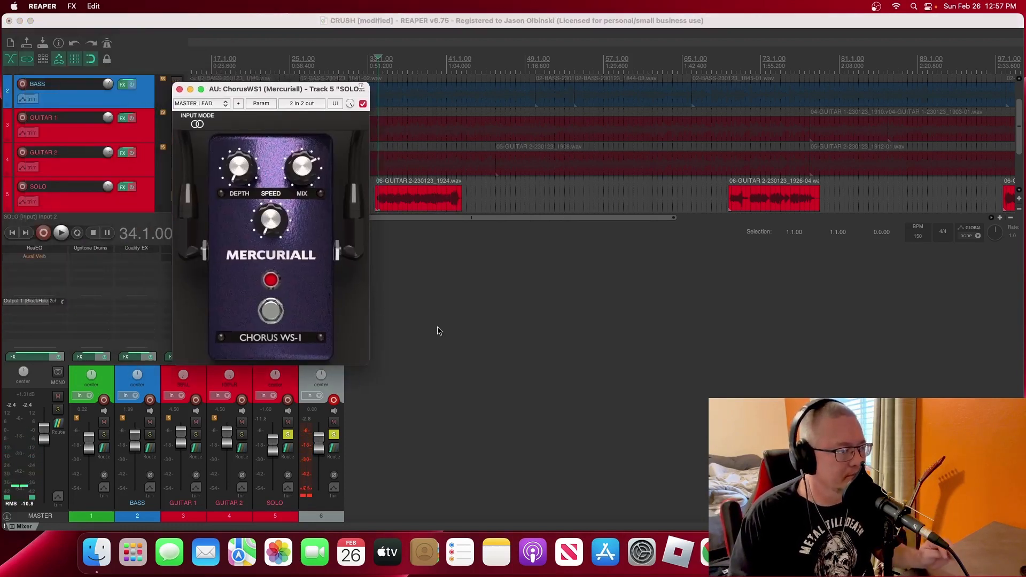
drag(278, 90, 303, 91)
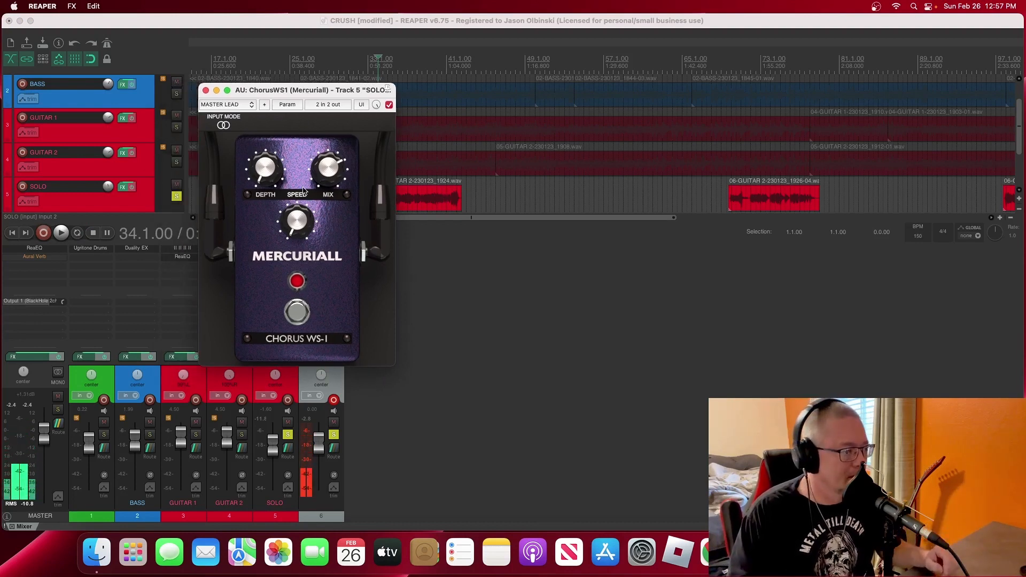
click(207, 91)
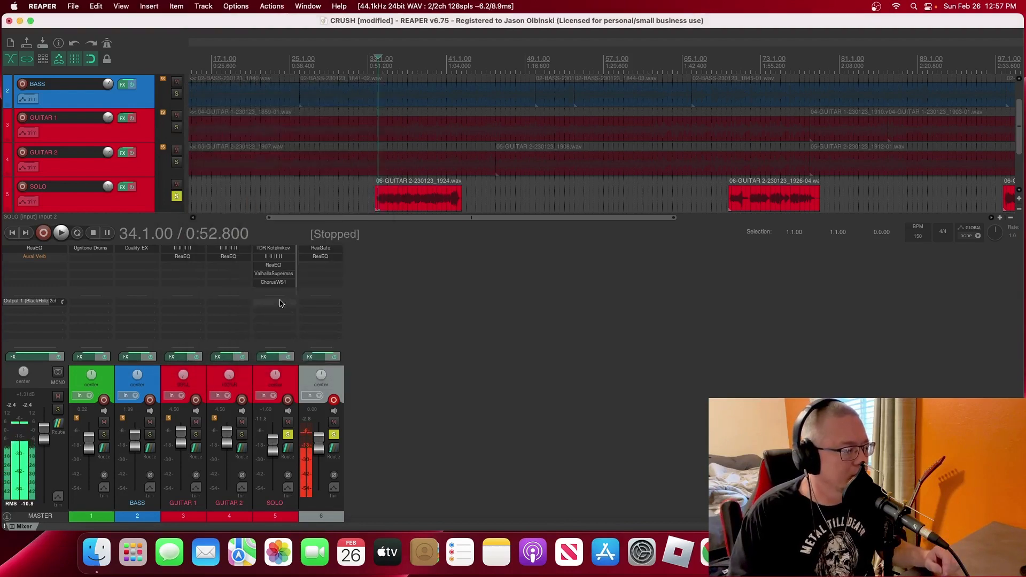
Compare the SOLO part with ChorusWS1 bypassed and active during playback, leaving it active, and close the plugin
click(273, 281)
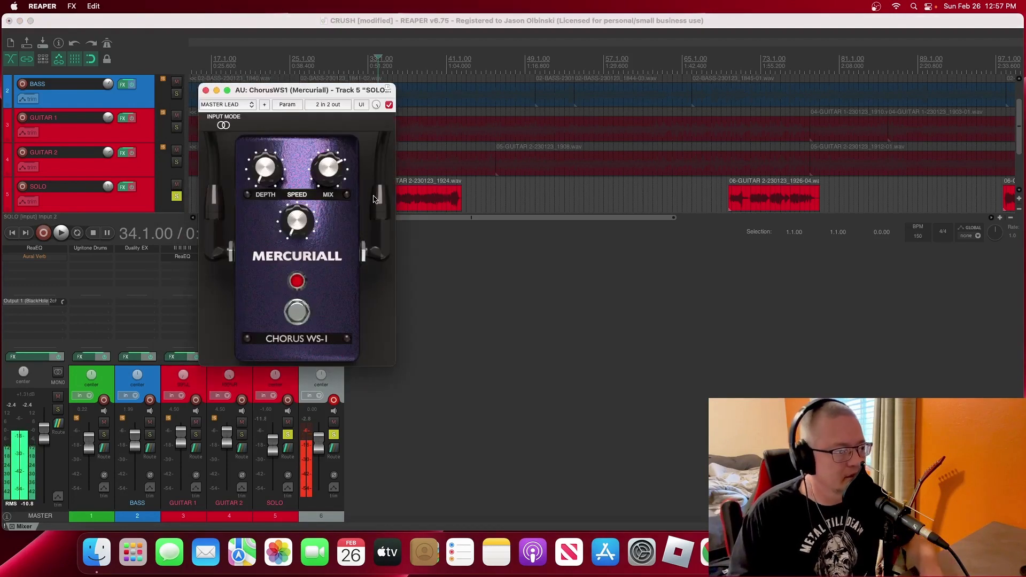
click(390, 105)
key(space)
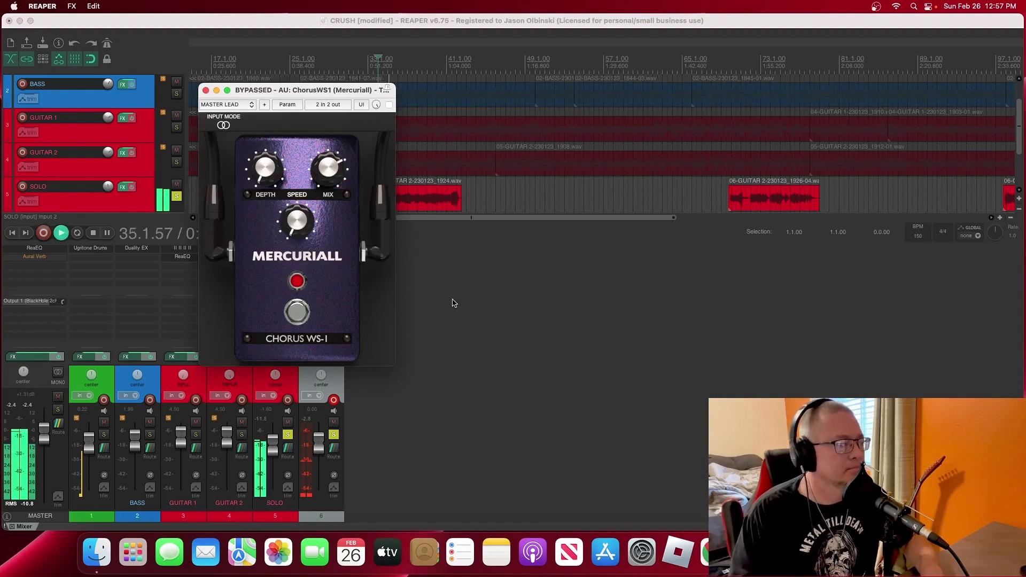
click(389, 106)
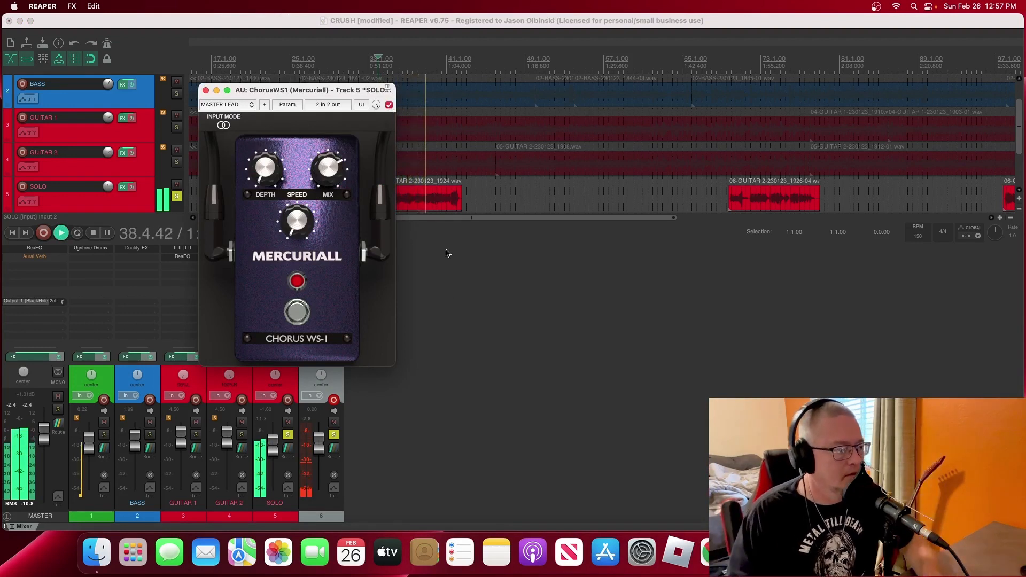
key(space)
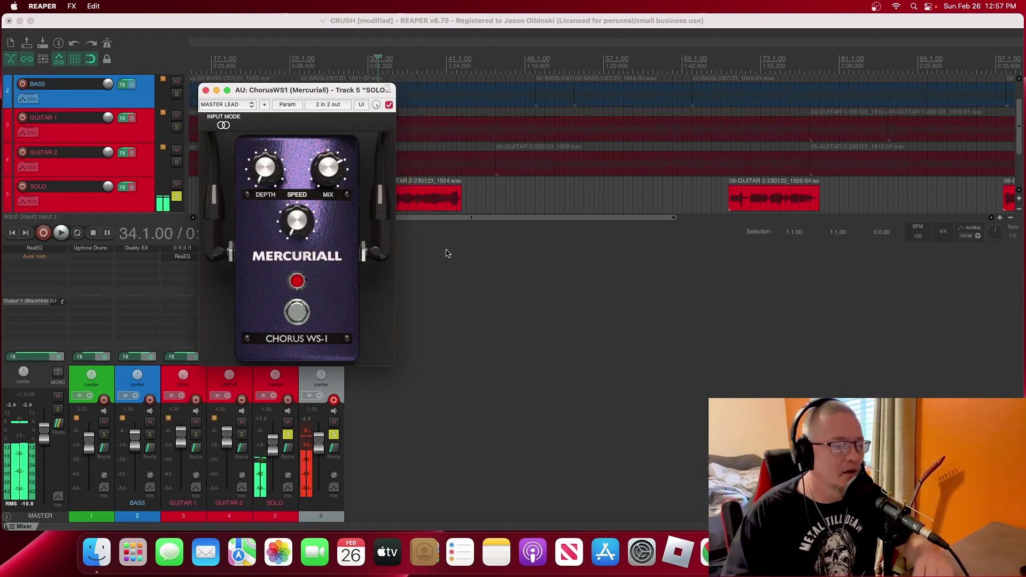
key(space)
click(389, 105)
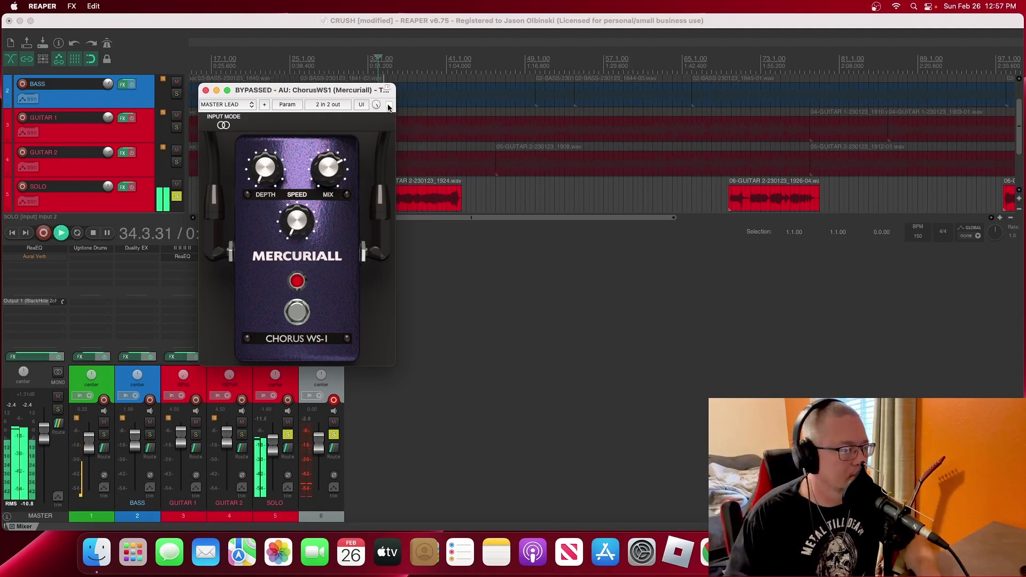
click(389, 105)
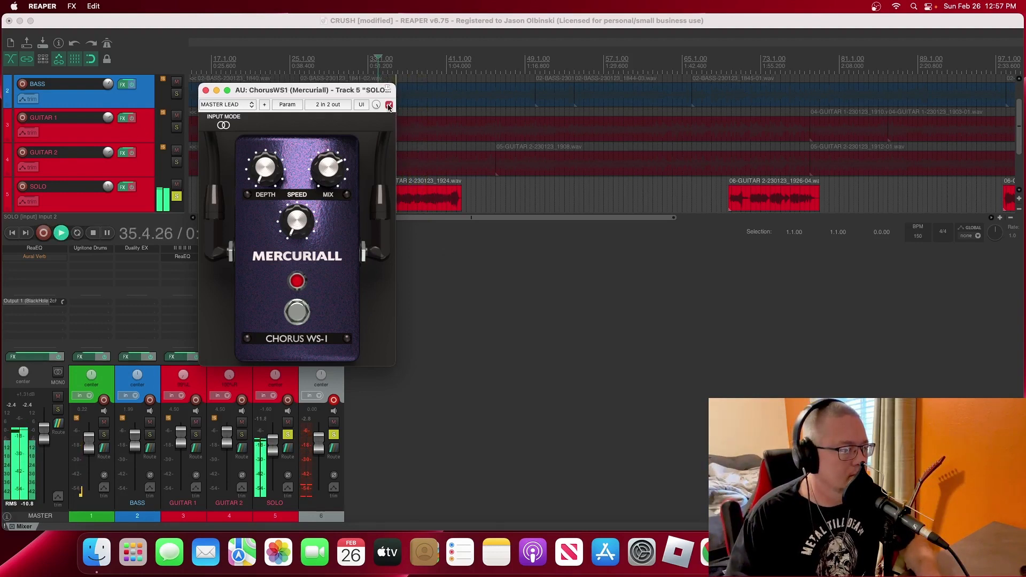
click(389, 105)
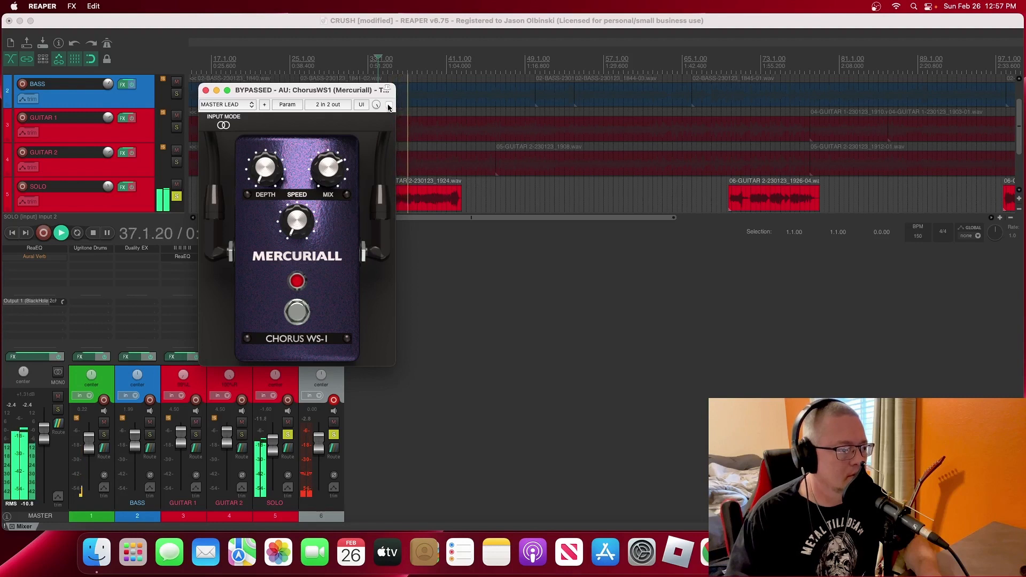
click(389, 106)
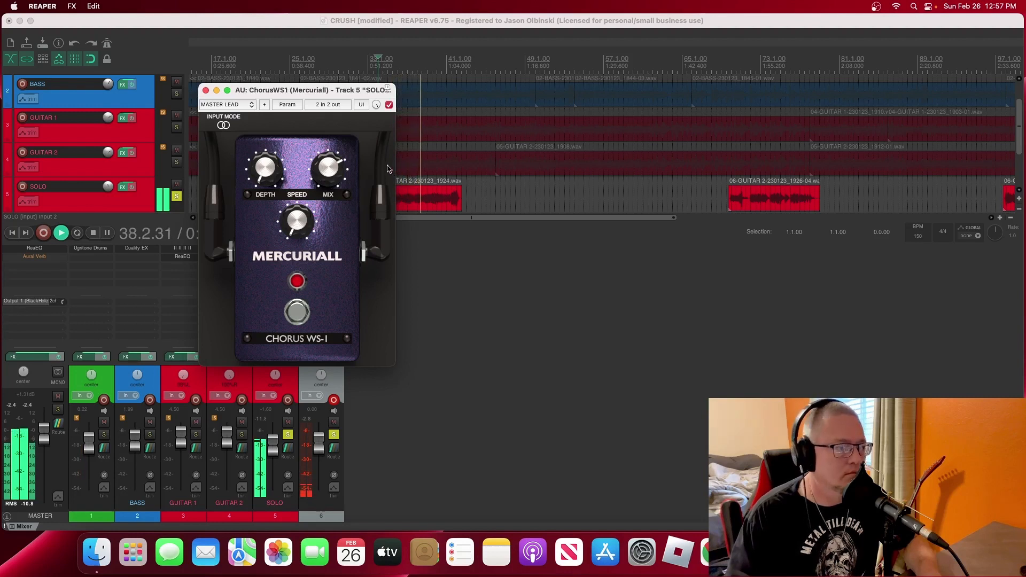
key(space)
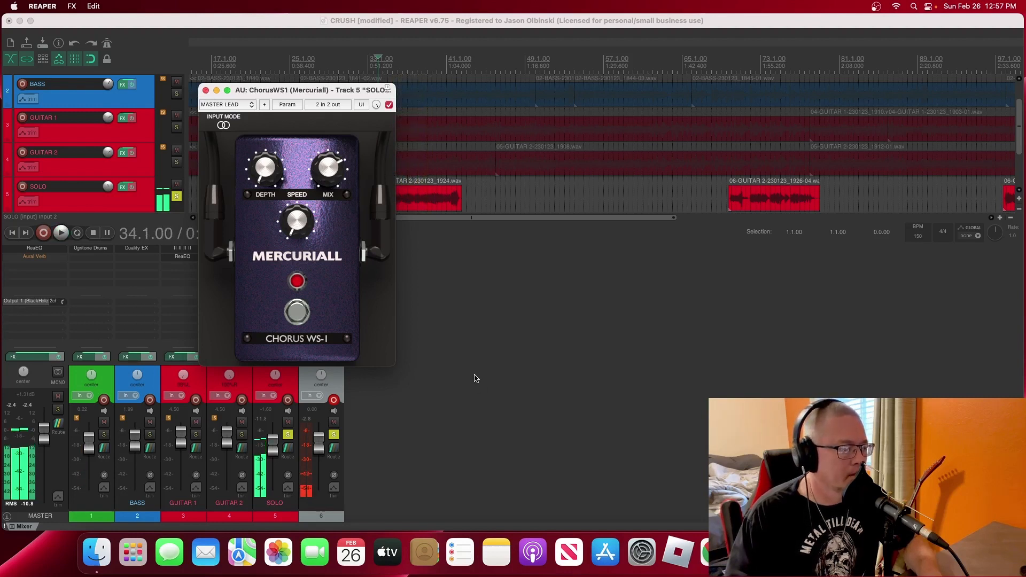
click(206, 91)
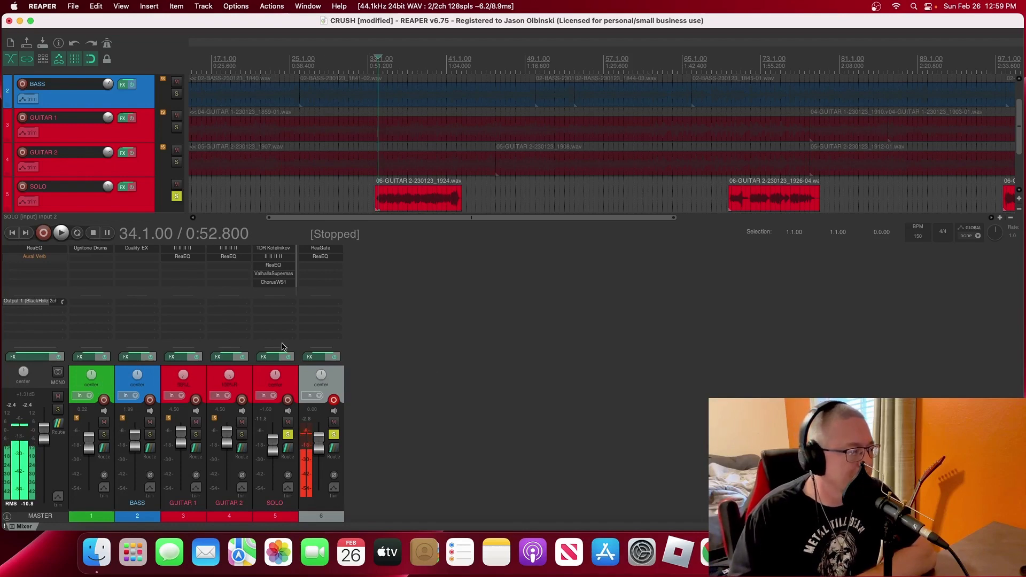
Solo the BASS track in place of the SOLO track and play it from measure 18
scroll(292, 78, left, 5)
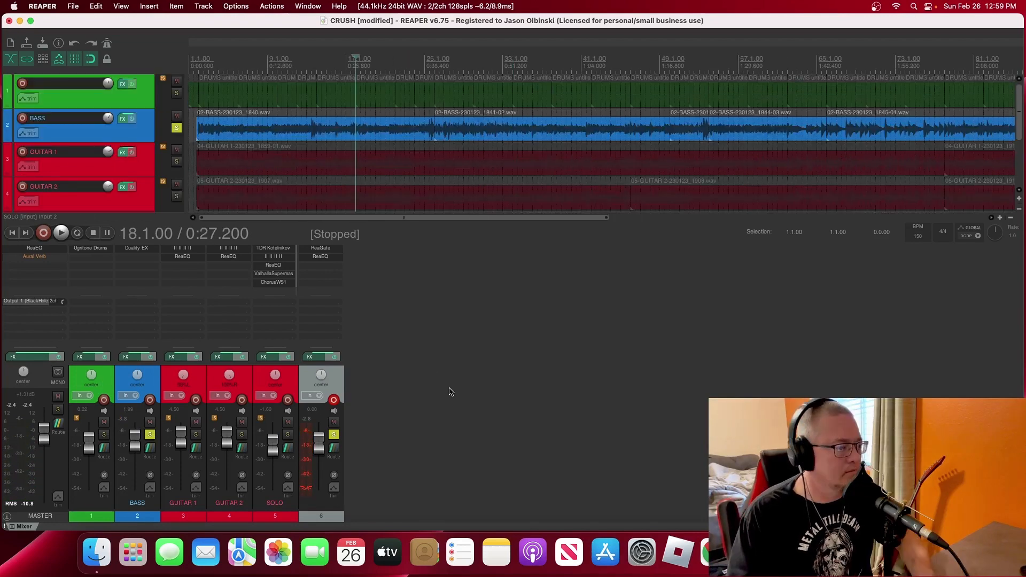
key(space)
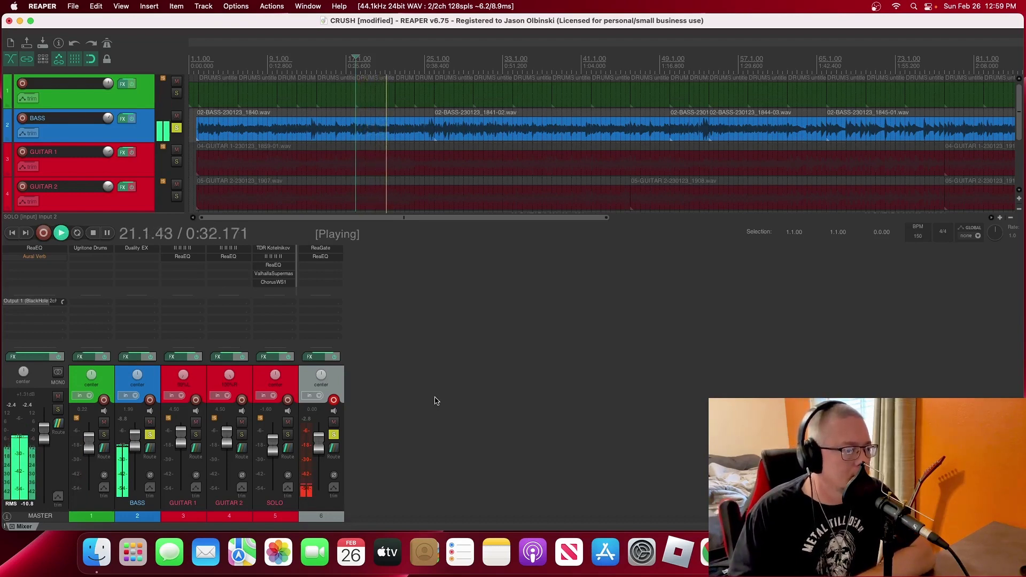
scroll(471, 131, up, 2)
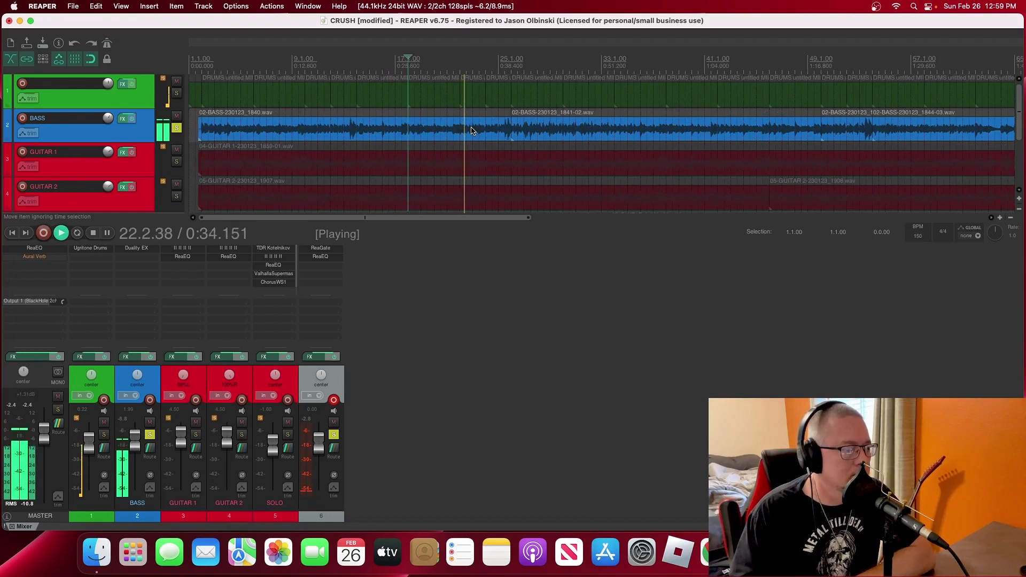
scroll(471, 131, right, 2)
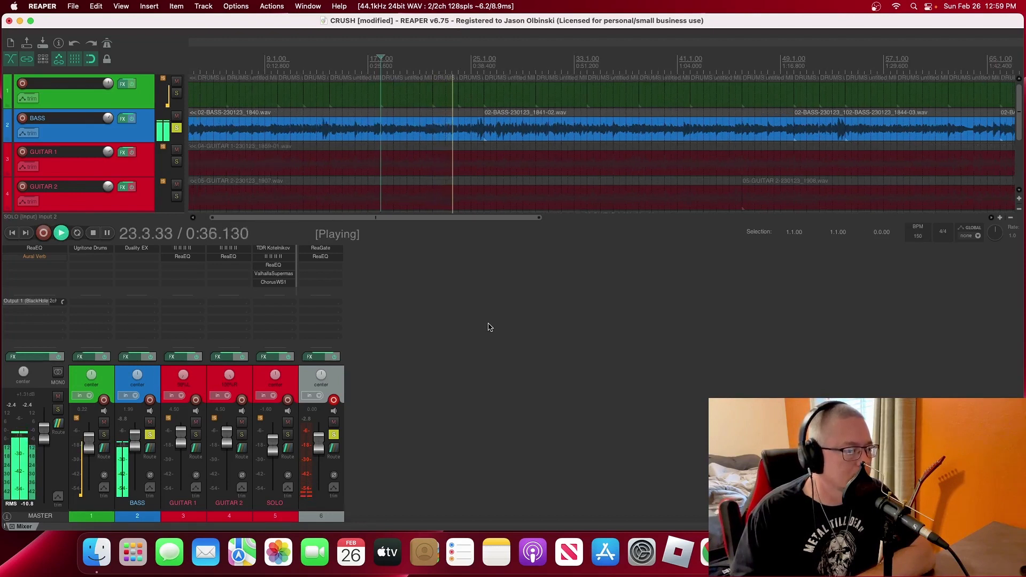
scroll(464, 127, right, 2)
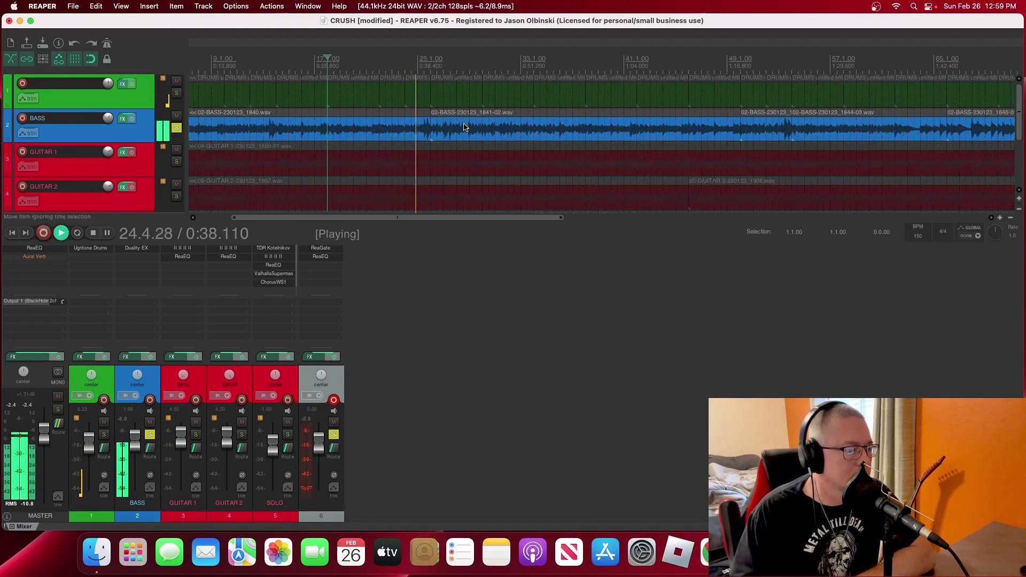
scroll(464, 127, right, 5)
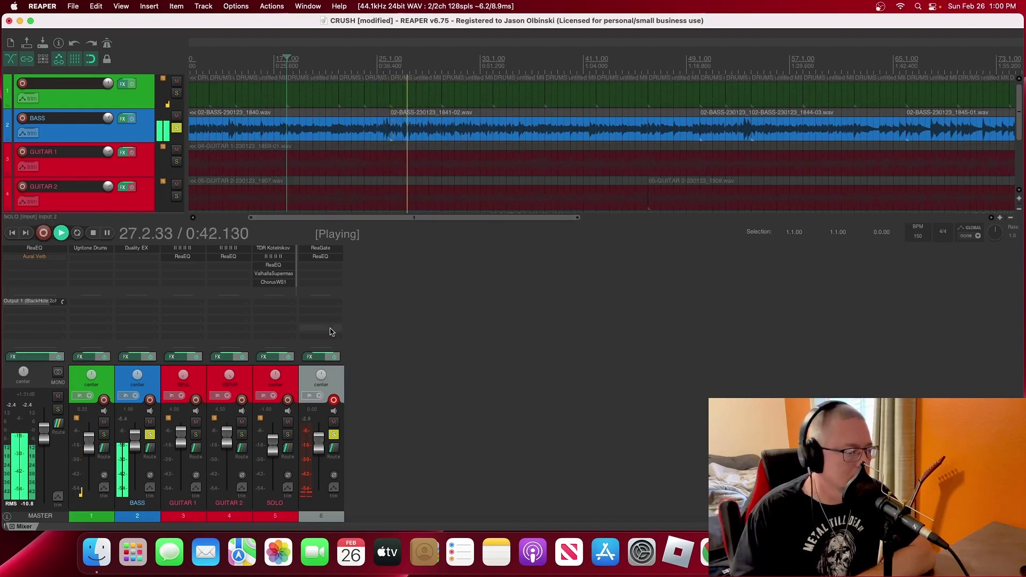
Briefly solo the drums on track 1 alongside BASS to hear them together, unsolo the drums, and stop playback
click(105, 435)
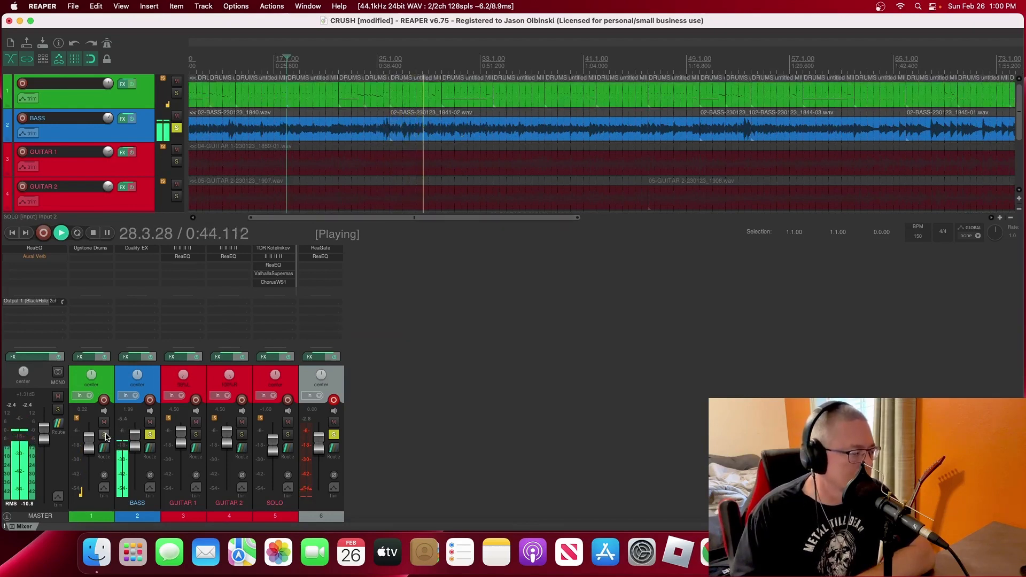
click(104, 435)
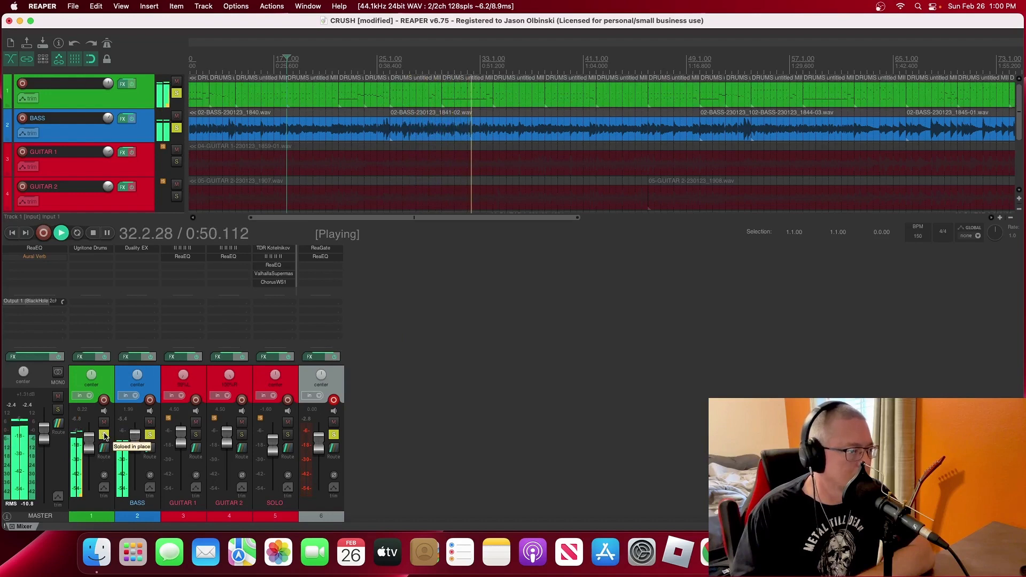
click(104, 435)
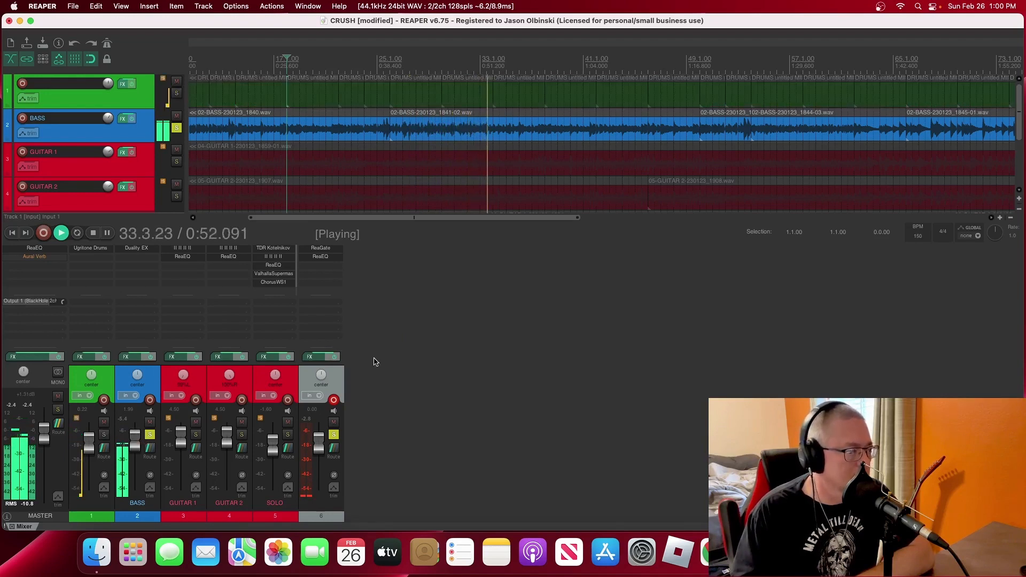
click(92, 234)
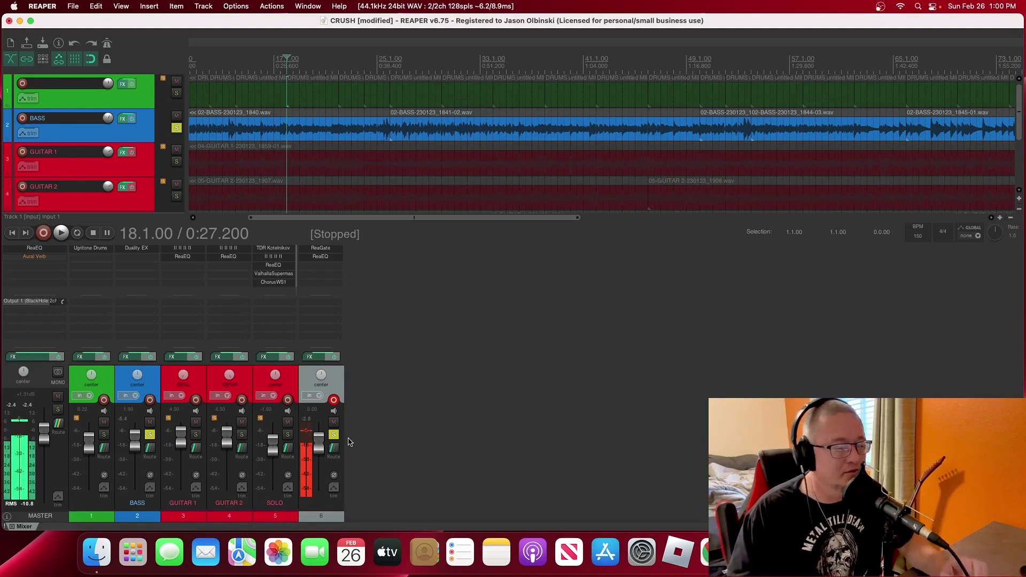
Examine the Duality EX amp on the BASS track and play the bass briefly through it
click(137, 248)
drag(438, 81, 425, 76)
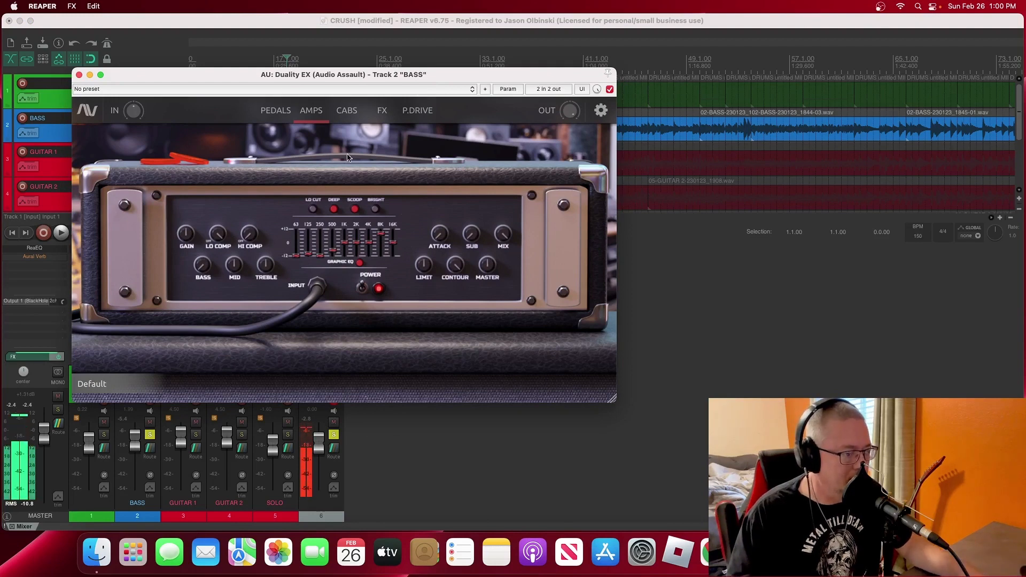
drag(236, 76, 316, 69)
key(space)
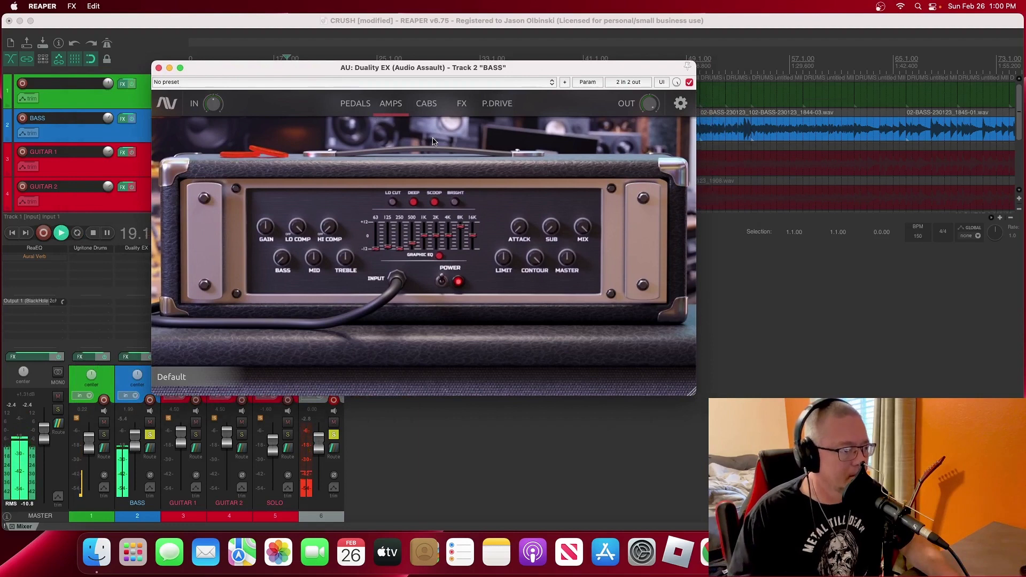
key(space)
Save the Duality EX settings as the preset MASTER BASS, overwriting the existing preset, and open the preset list
click(565, 83)
click(565, 98)
text(MASTER )
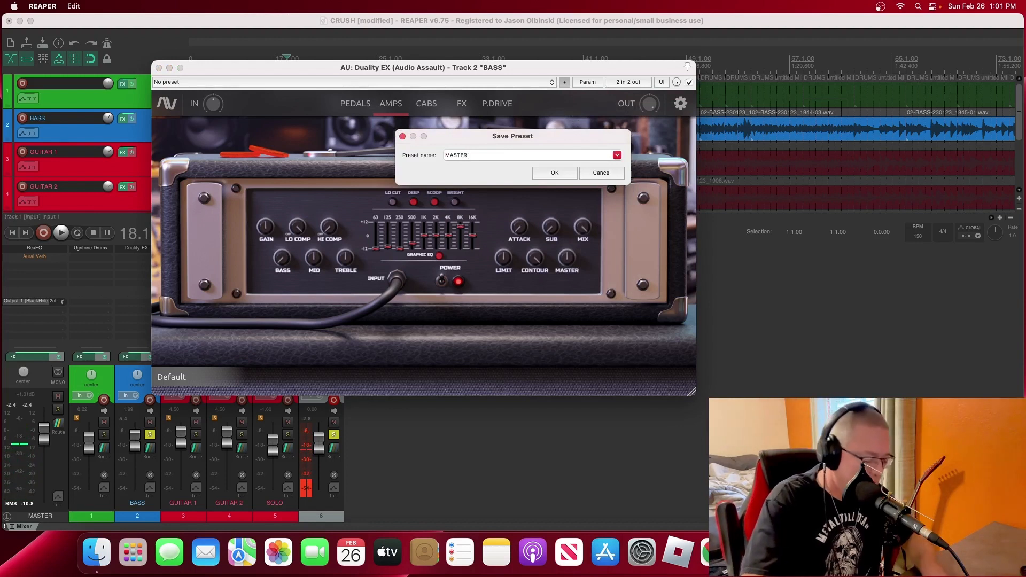
text(BASS)
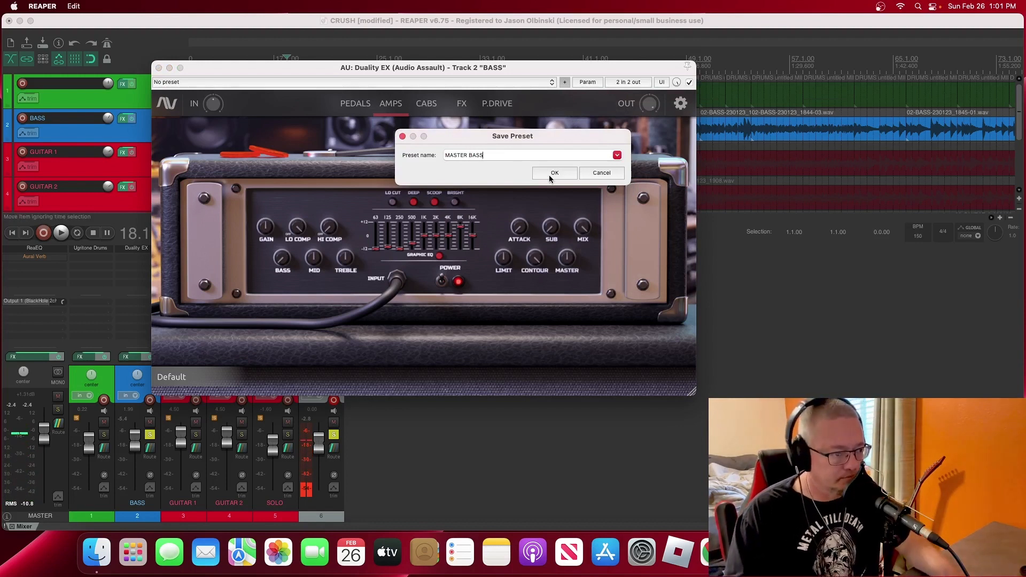
key(Return)
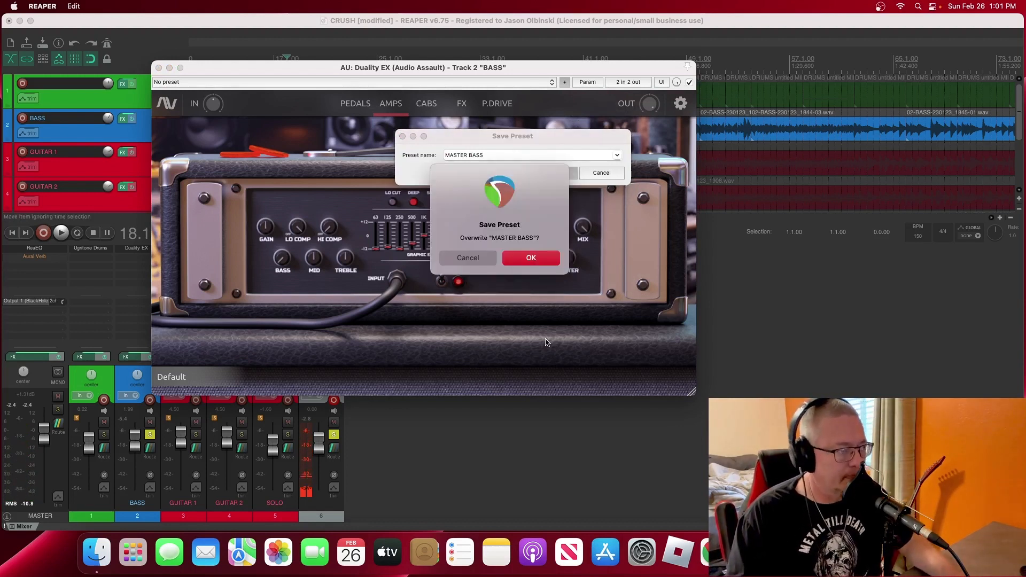
click(530, 259)
click(552, 82)
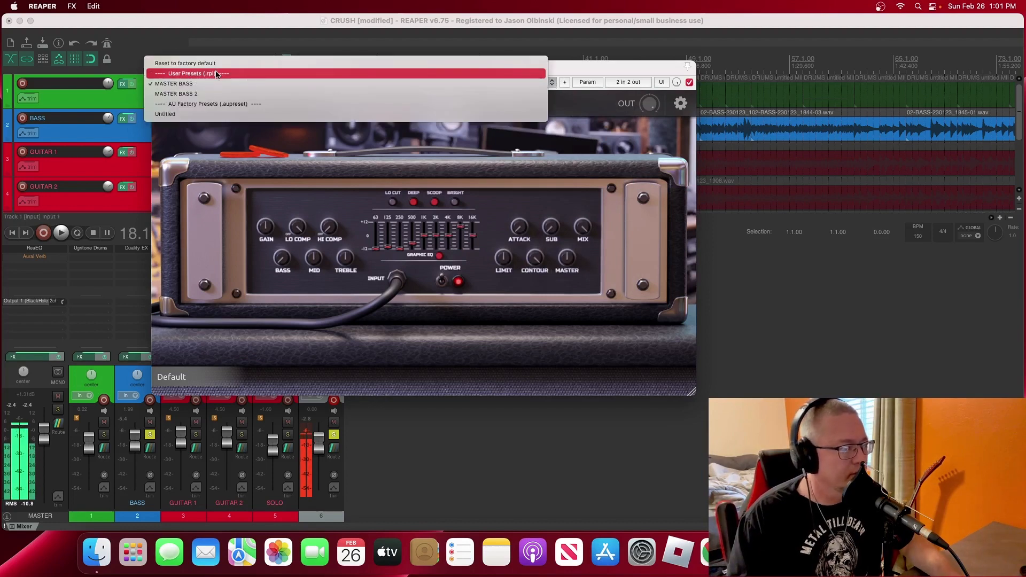
Reset Duality EX on the BASS track to its factory default and play the bass through it
click(212, 63)
key(space)
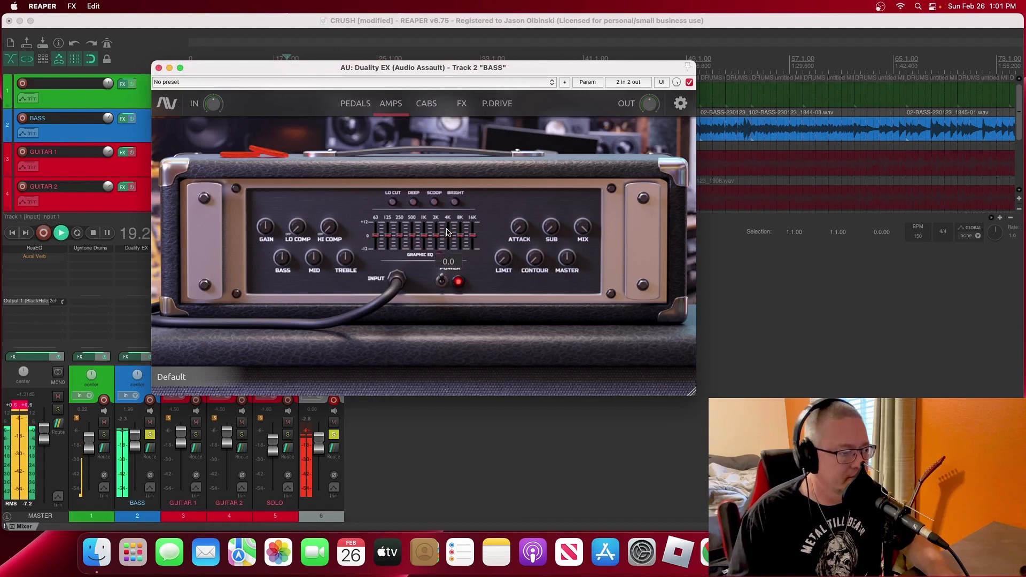
Examine Duality EX's cabinets, IR loader, rack effects, P.Drive, pedals and amp controls while the bass plays with the default settings
click(426, 104)
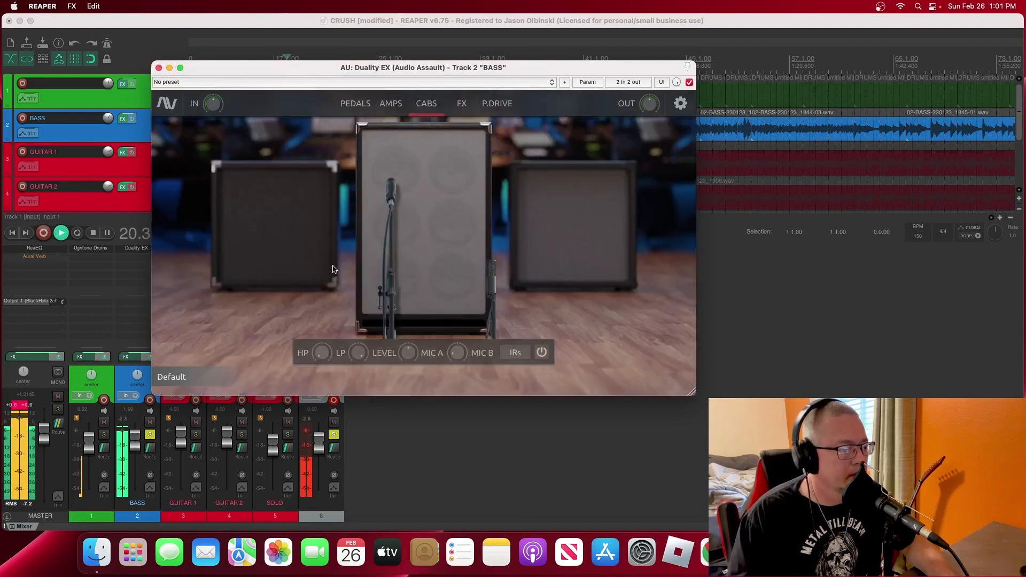
click(293, 259)
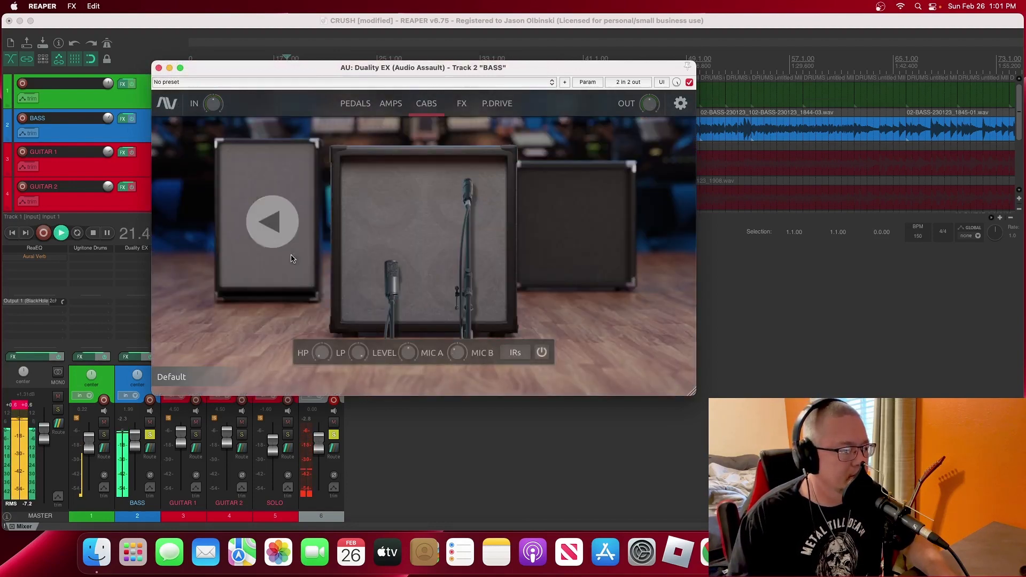
click(293, 259)
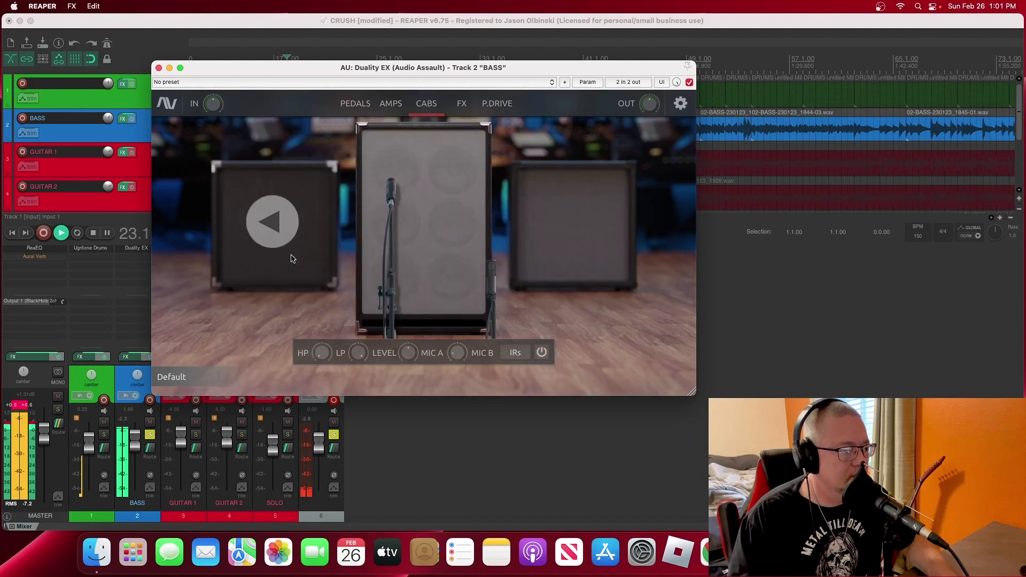
click(293, 260)
click(512, 355)
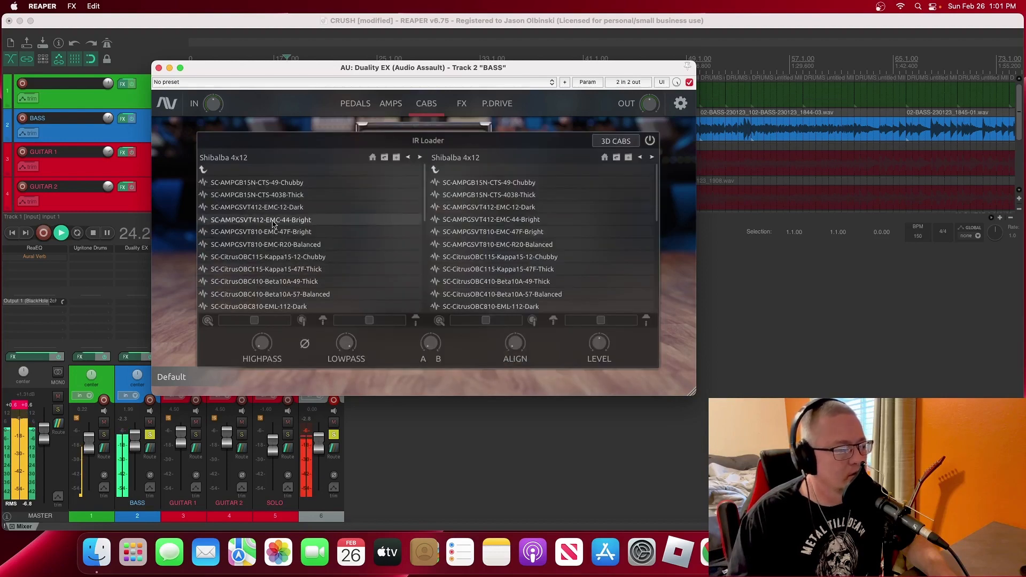
click(454, 116)
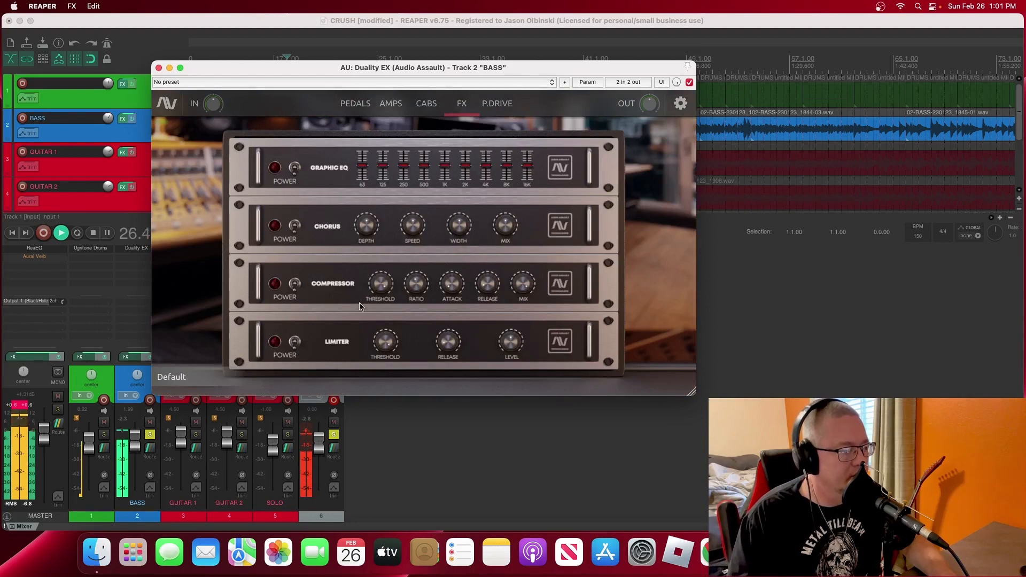
click(496, 104)
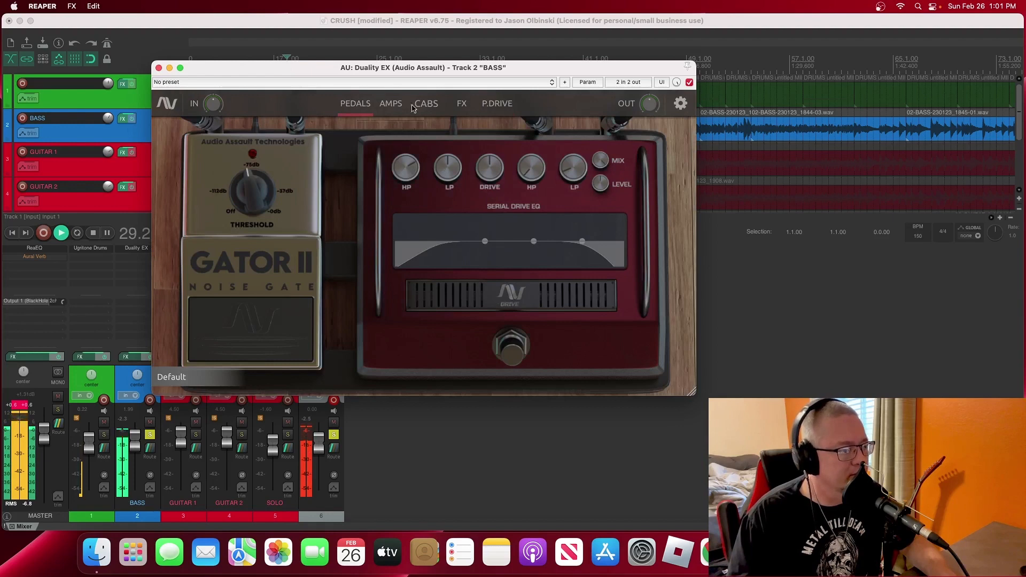
click(391, 105)
click(427, 105)
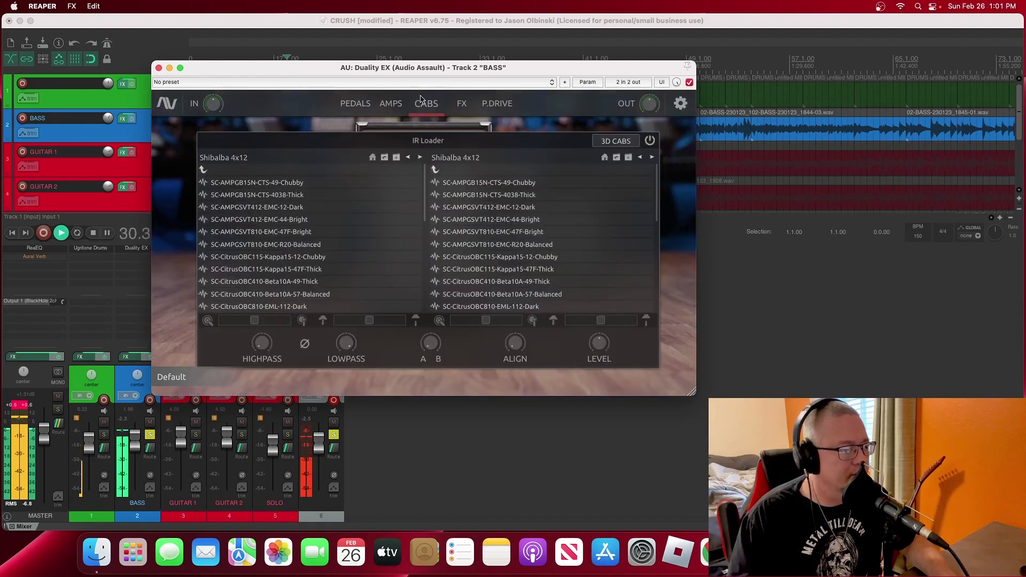
click(391, 104)
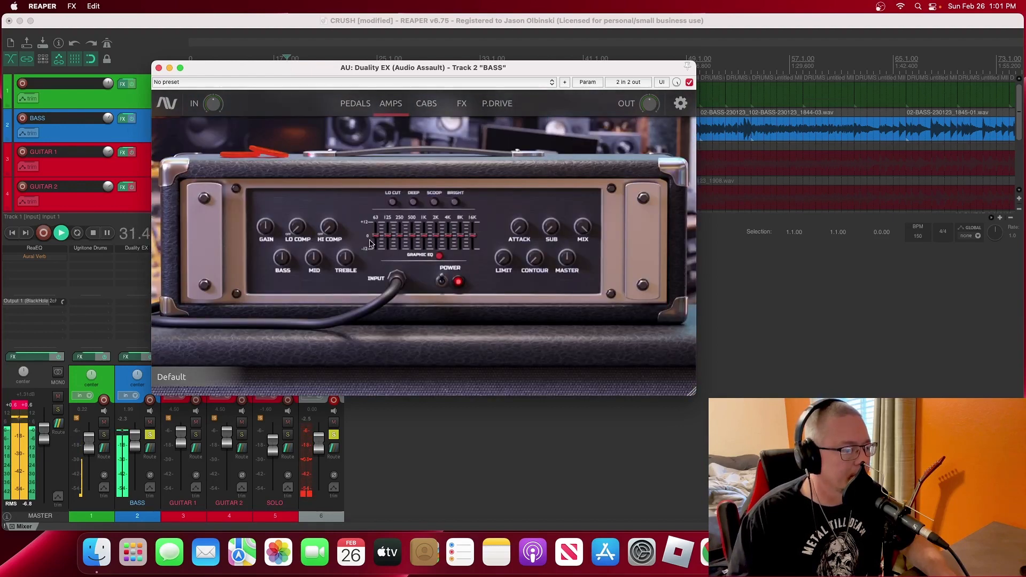
drag(302, 231, 305, 199)
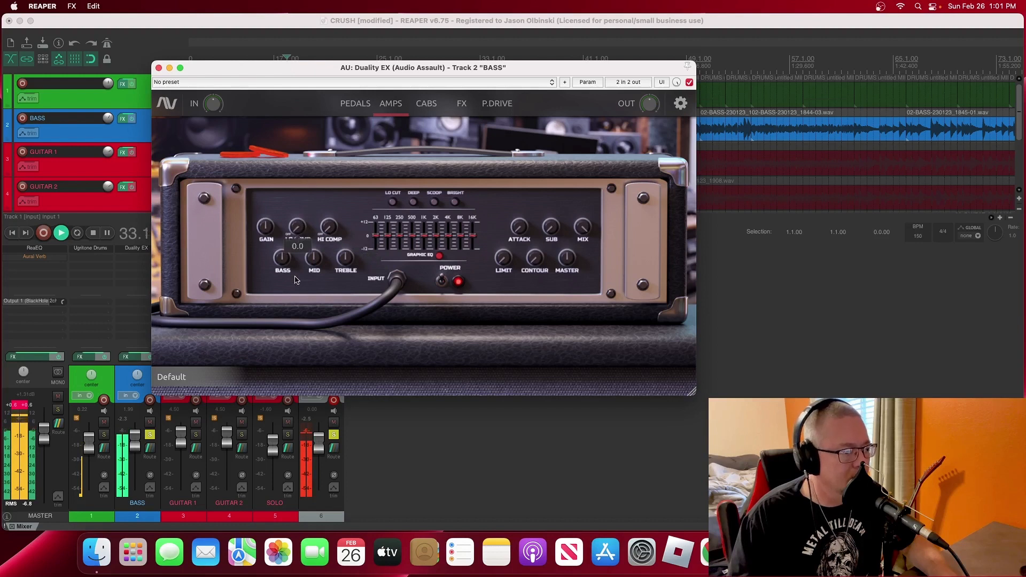
Load the MASTER BASS preset in Duality EX and return to the main project window
click(551, 83)
click(535, 103)
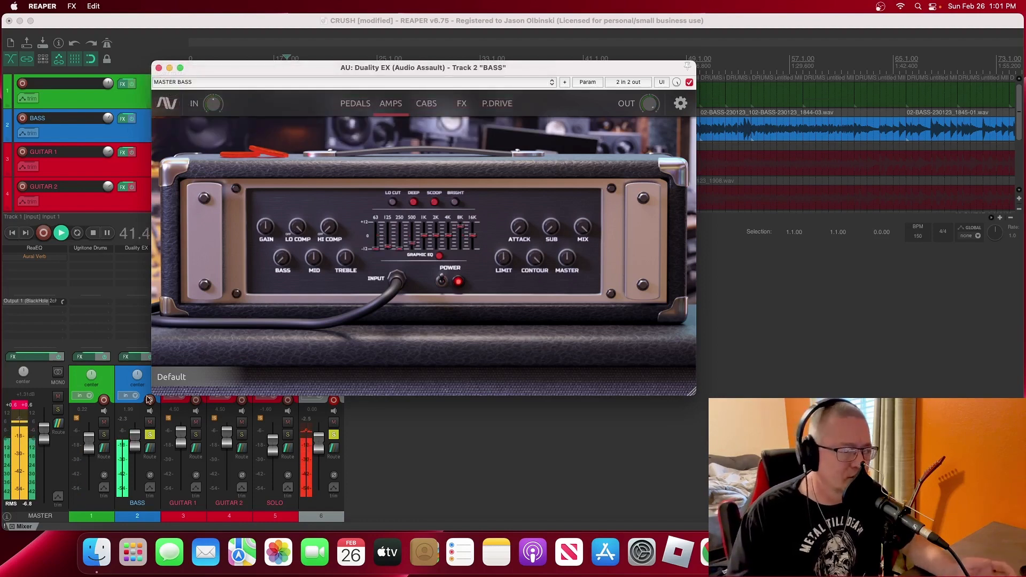
click(532, 442)
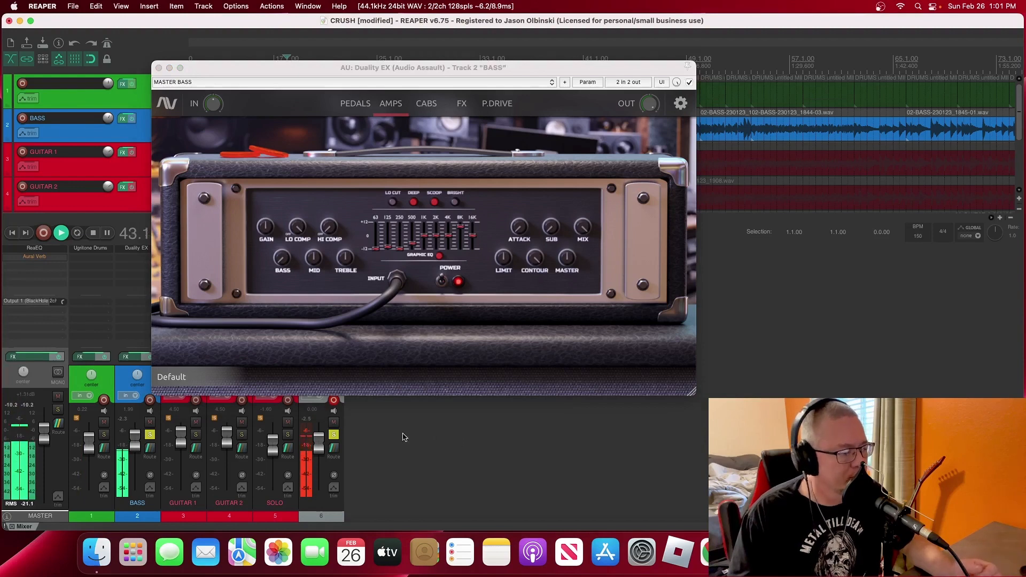
Unsolo BASS and track 6 to hear the full mix, then stop playback and solo track 6 again
click(150, 436)
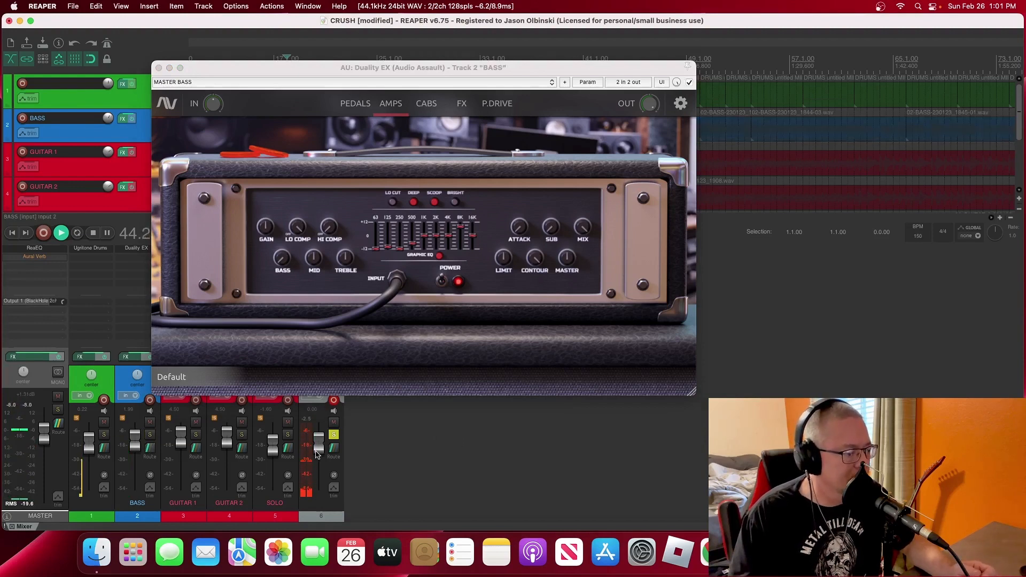
click(334, 436)
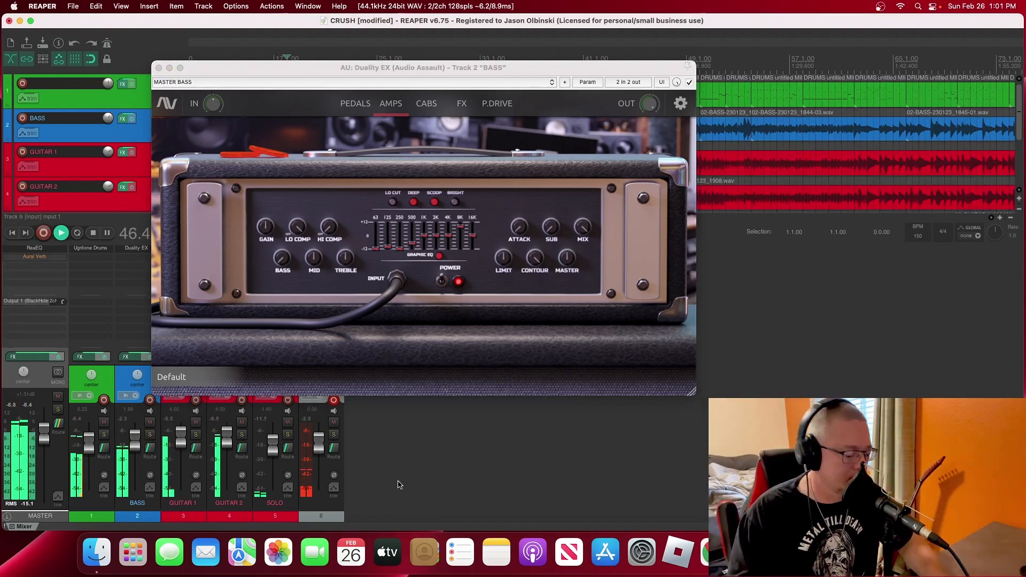
key(space)
click(334, 436)
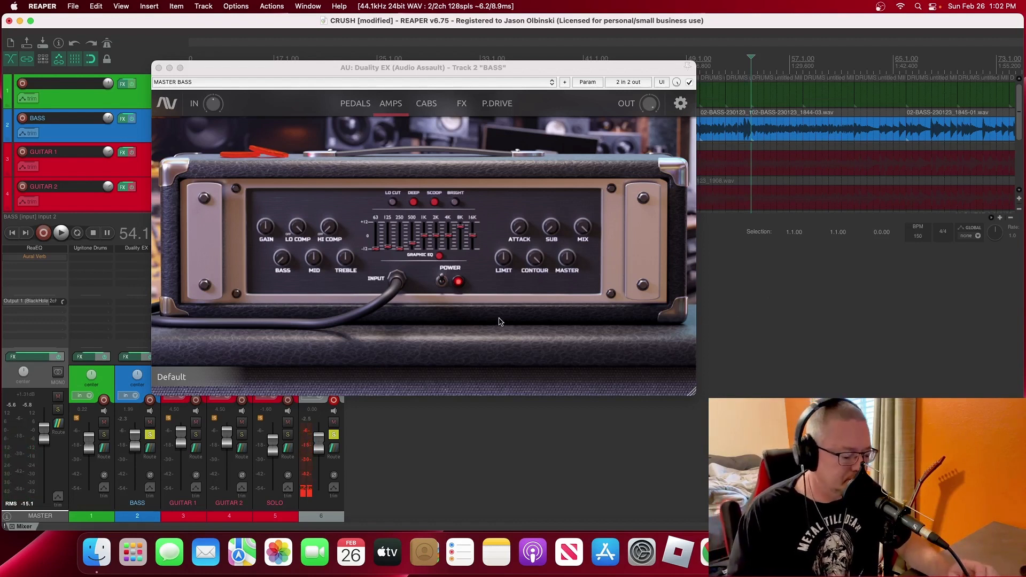
Play the soloed drums on track 1 from measure 46 with Ugritone Drums open, and stop playback
mouse_move(212, 105)
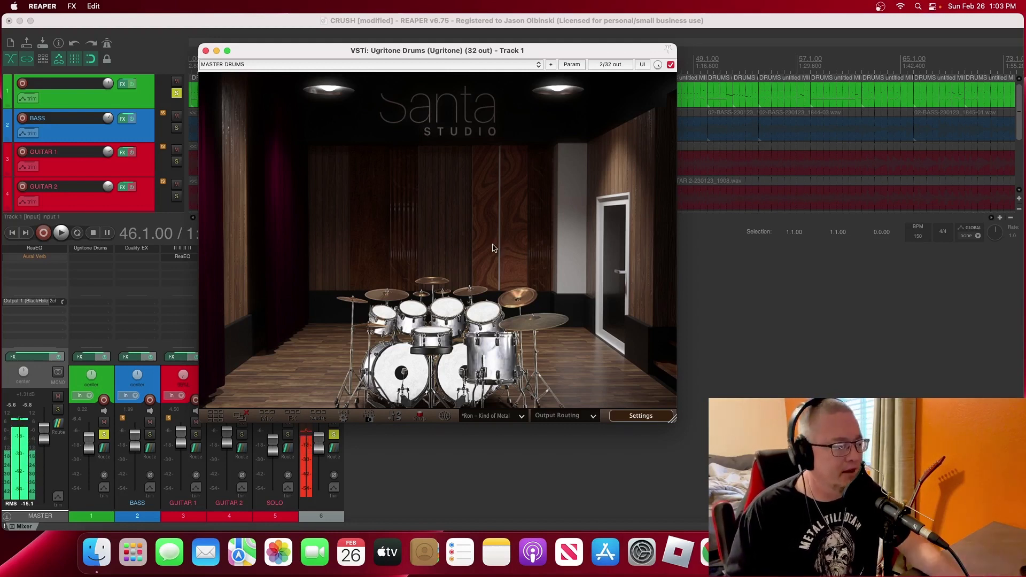
click(578, 437)
key(space)
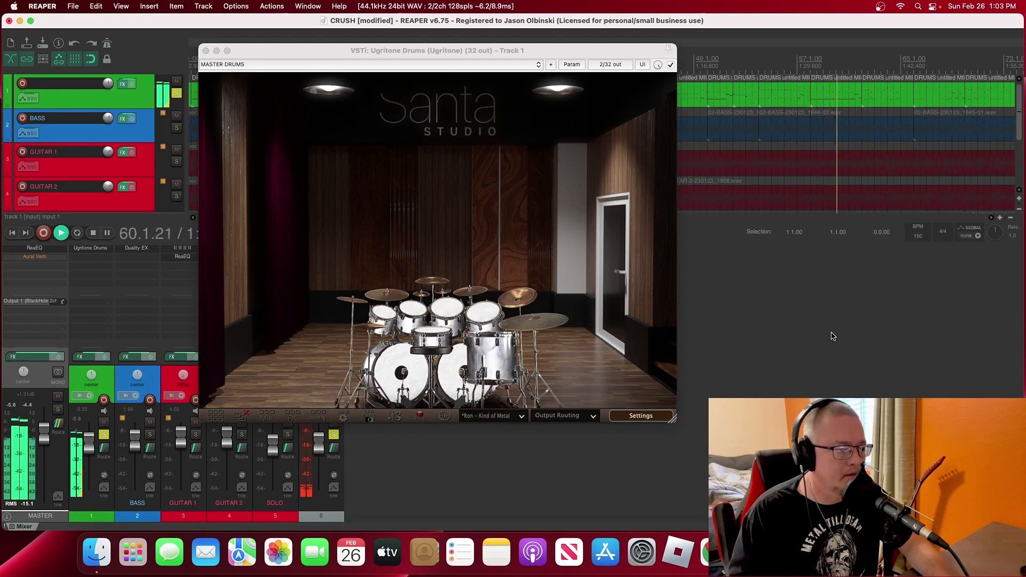
key(space)
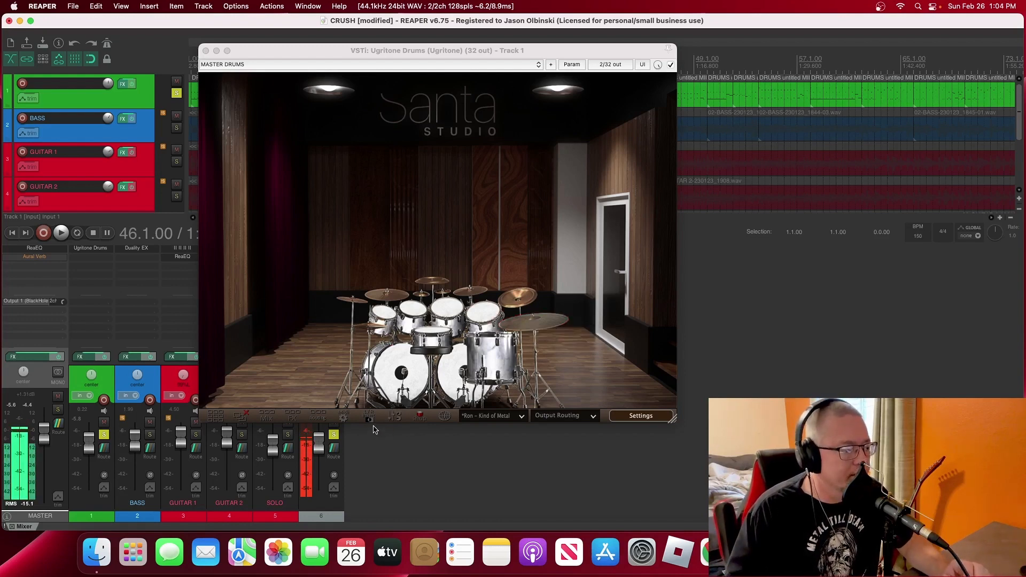
Examine the reverb, saturation, delay and master settings in the Ugritone Drums Master Mixer and close it
click(393, 418)
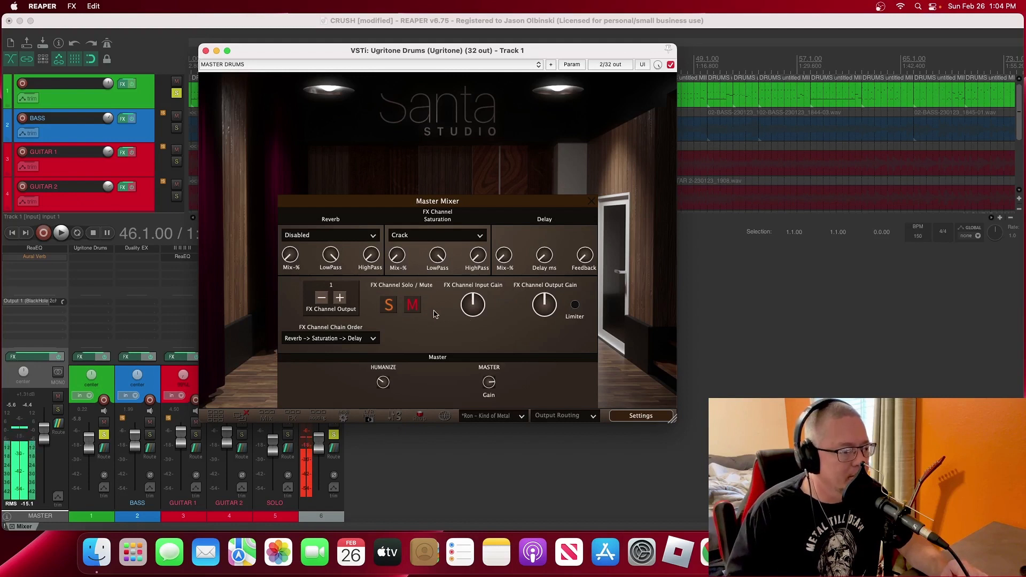
mouse_move(382, 385)
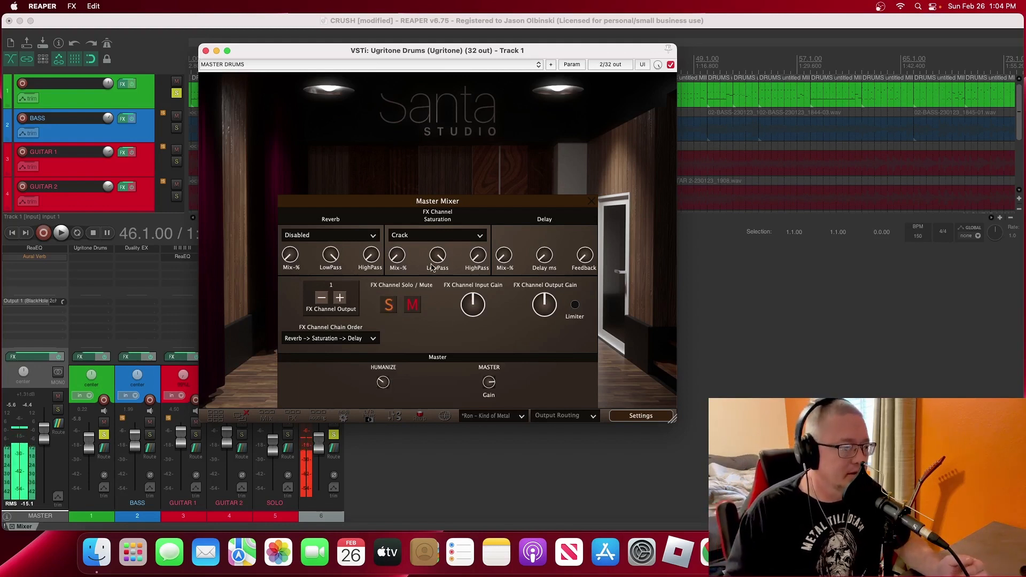
click(592, 203)
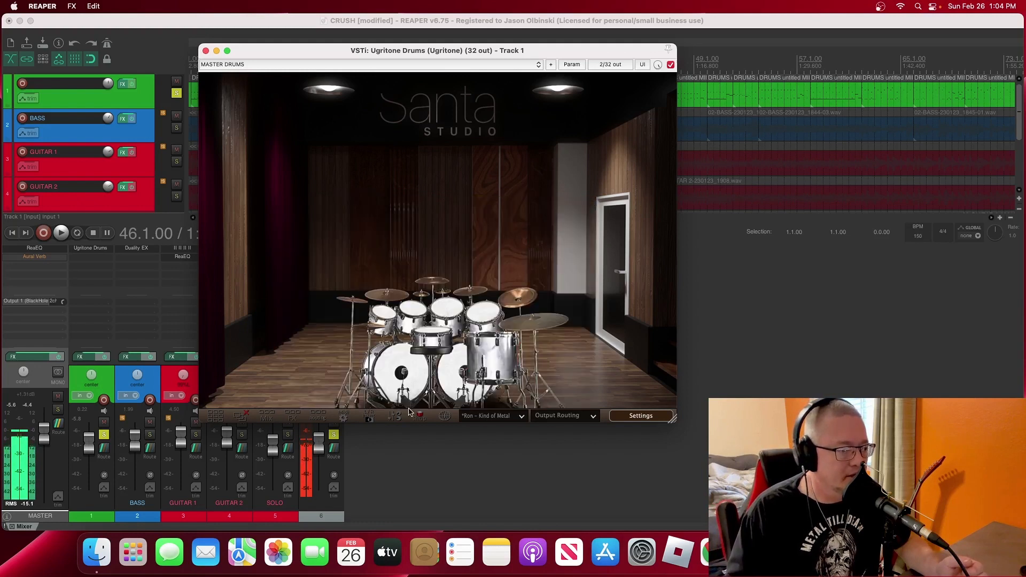
Show the mixing panels for the kick, toms, splash and crash in Ugritone Drums, and close them all
click(389, 372)
click(384, 317)
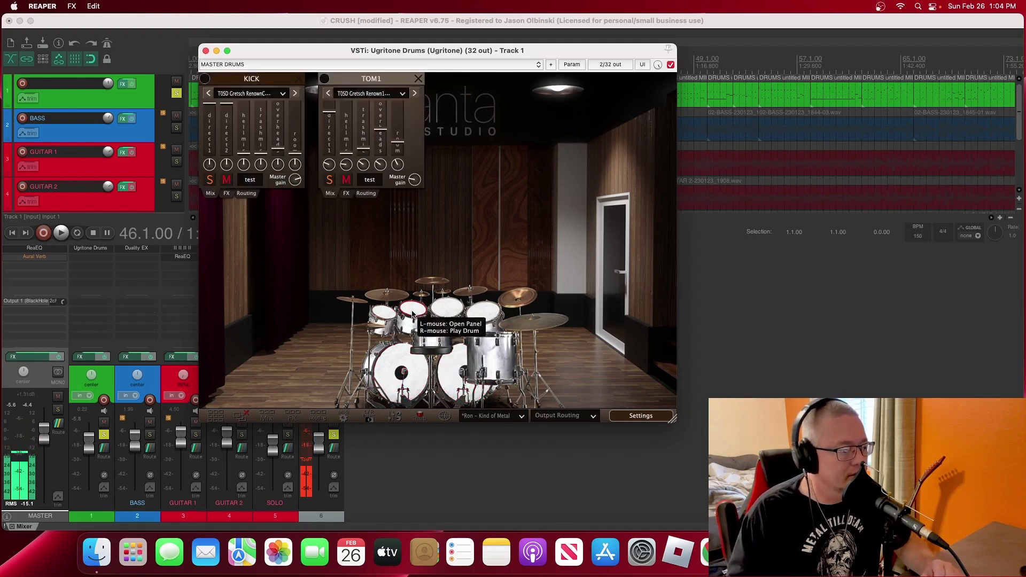
click(413, 315)
click(448, 314)
click(472, 315)
click(482, 363)
click(351, 299)
click(386, 298)
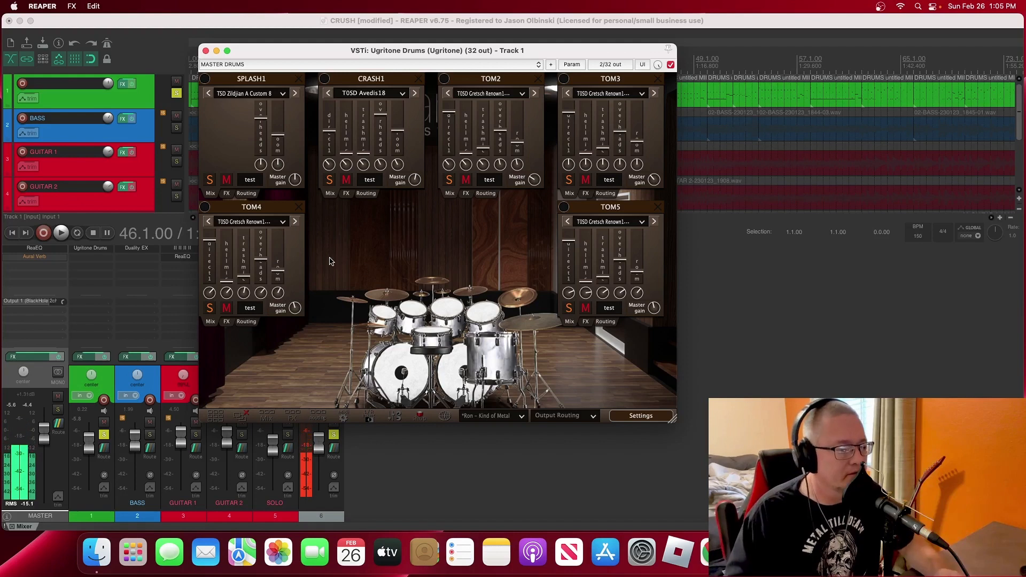
click(245, 420)
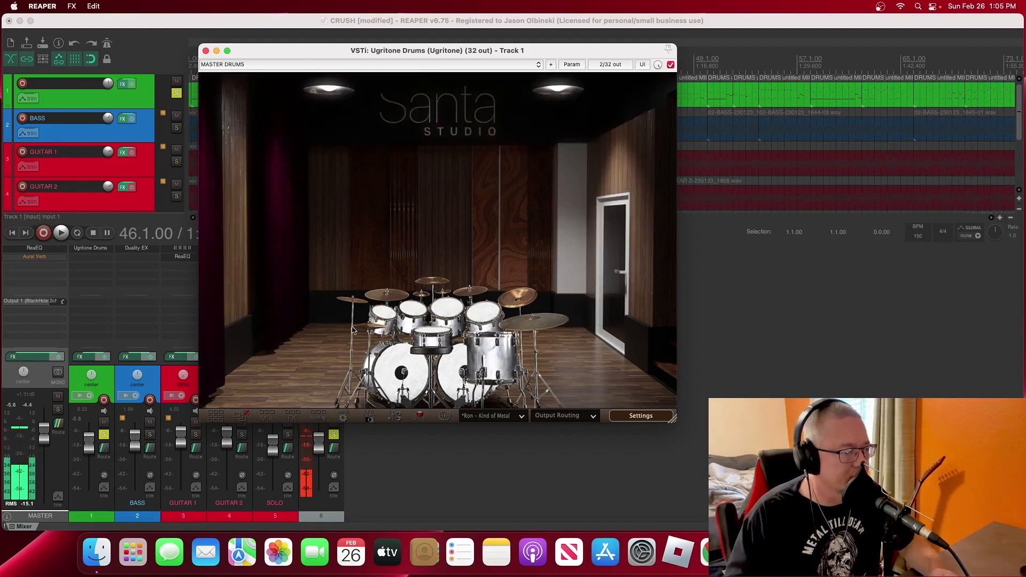
Audition the kick, snare and tom sounds on the Ugritone drum kit
right_click(404, 377)
right_click(404, 376)
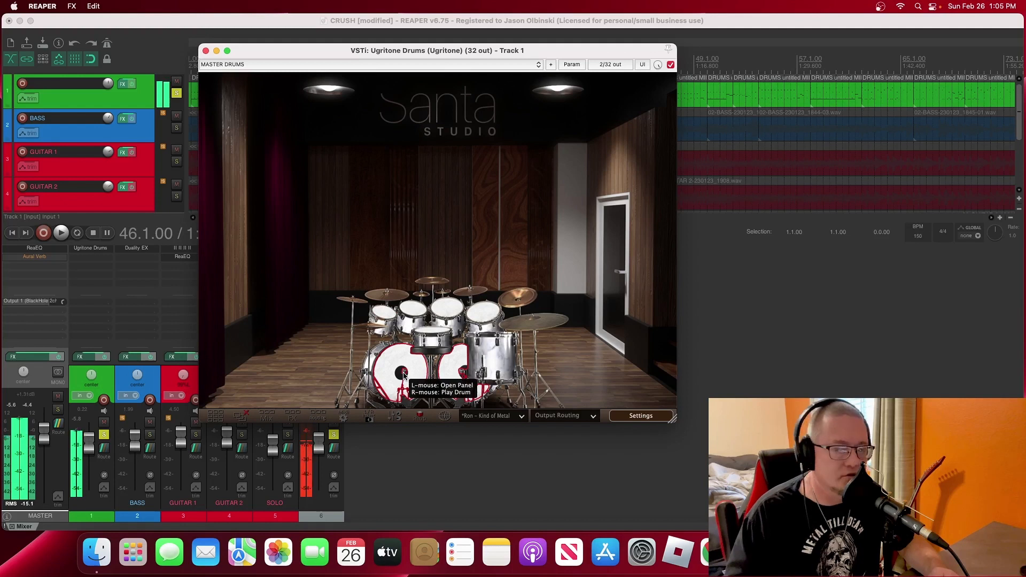
right_click(431, 338)
right_click(434, 336)
right_click(411, 321)
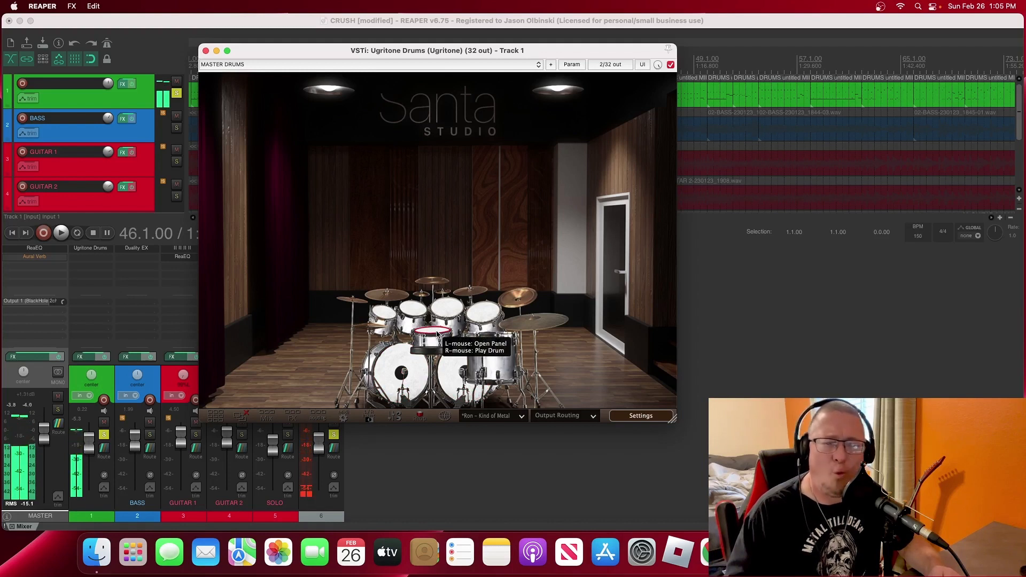
right_click(410, 316)
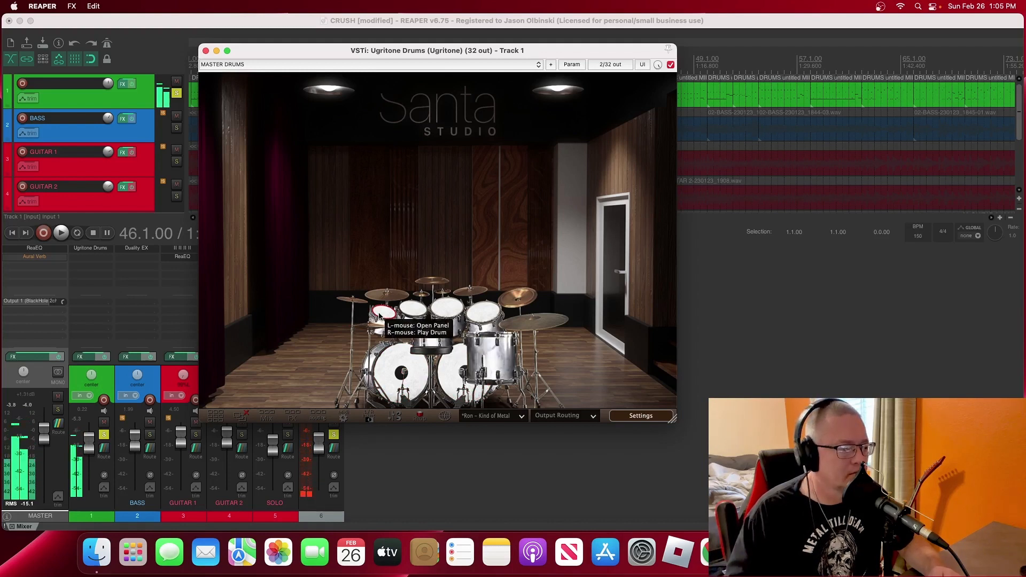
right_click(445, 314)
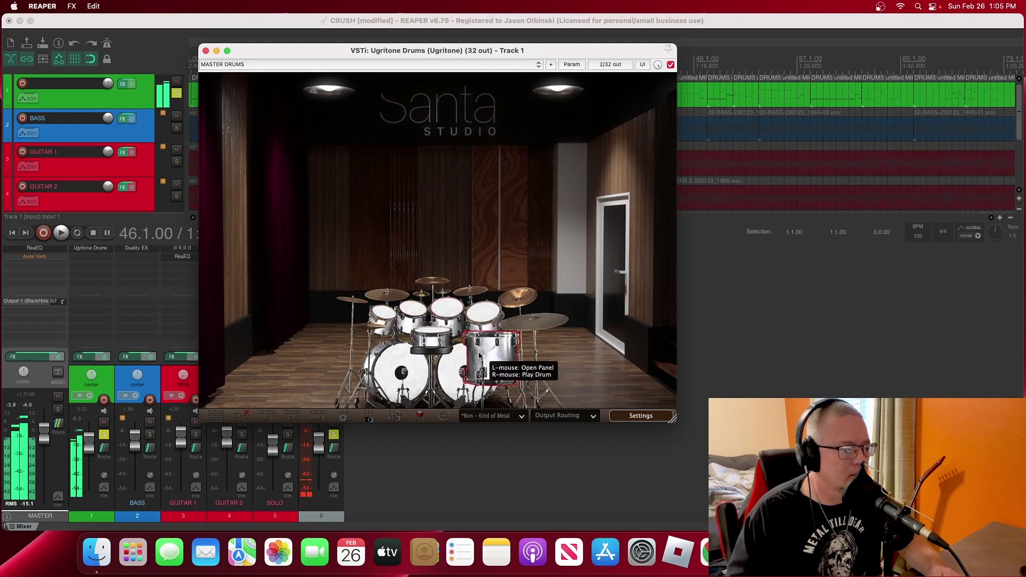
Show the hi-hat panel, audition the hi-hat and the kit's cymbals, and minimize the Ugritone Drums window
click(363, 325)
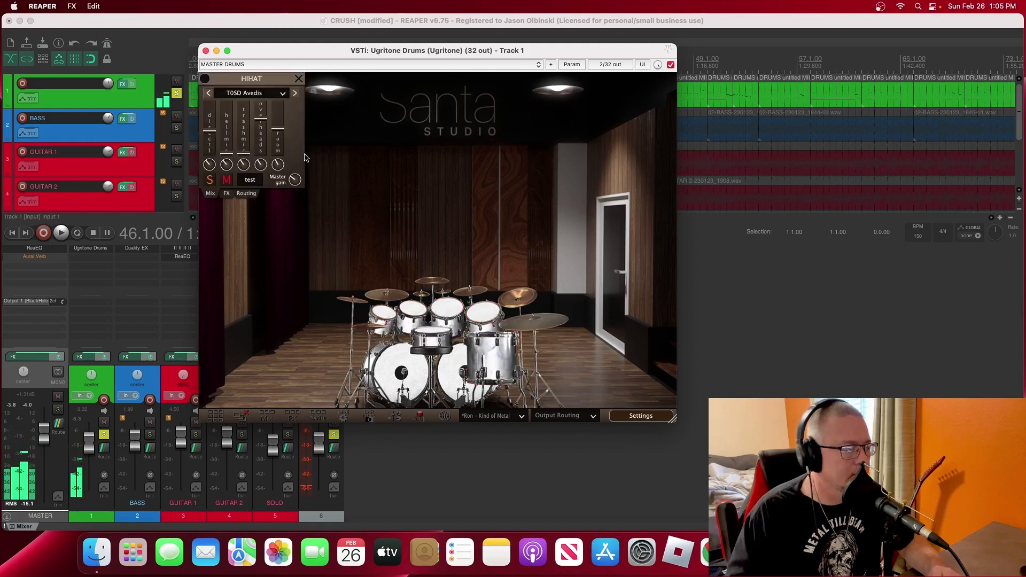
right_click(368, 325)
right_click(386, 300)
right_click(420, 297)
right_click(431, 283)
right_click(458, 295)
right_click(517, 296)
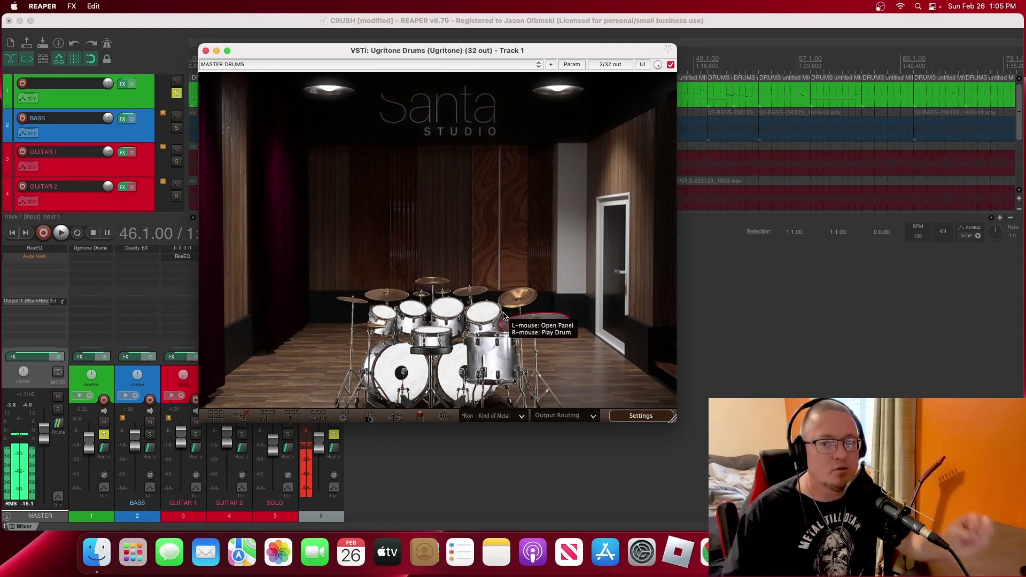
click(217, 51)
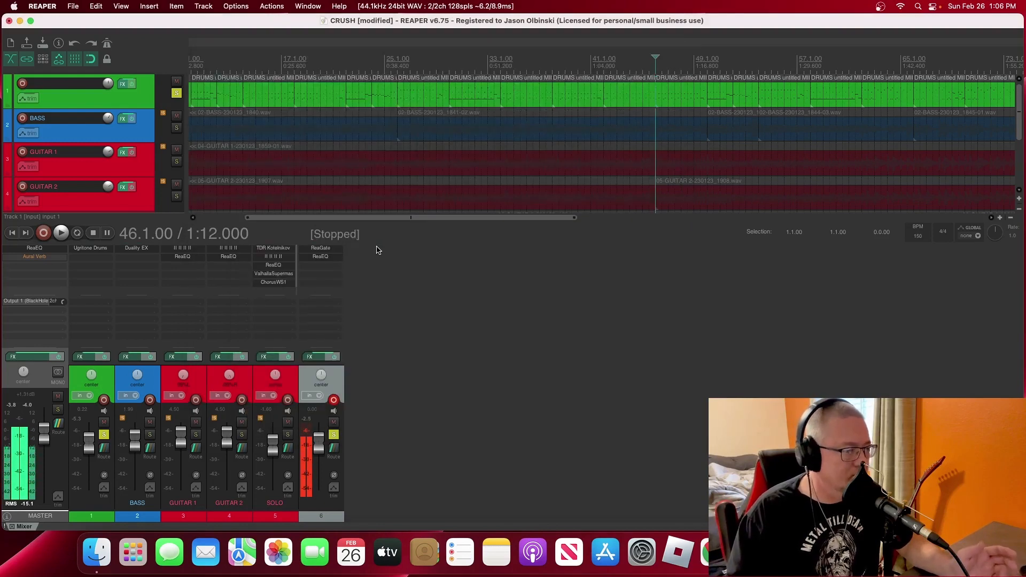
Play the drums from measure 46 while viewing the arrangement to its end, stop playback, and unsolo track 1
key(space)
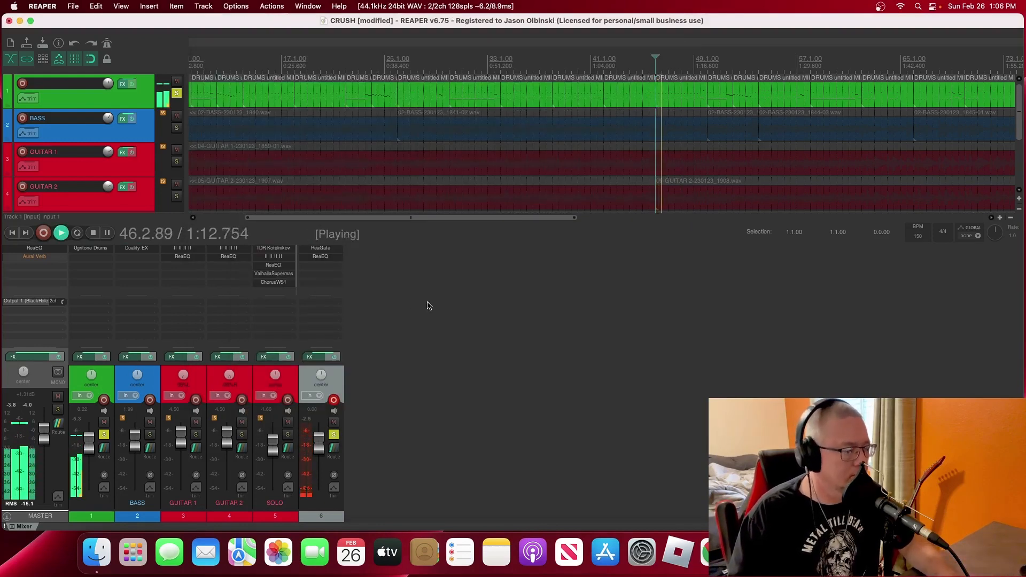
scroll(678, 111, right, 15)
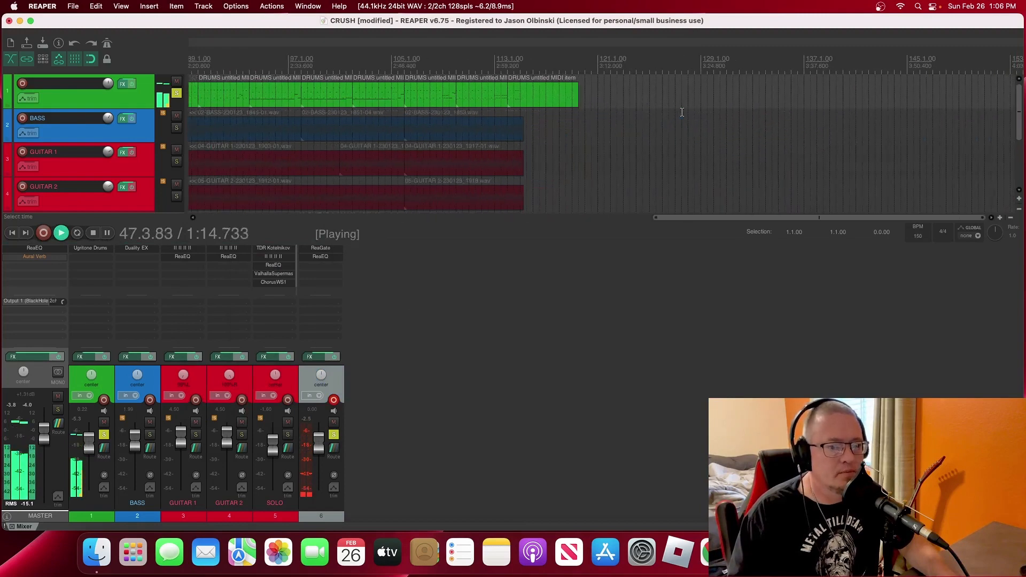
scroll(678, 112, left, 12)
scroll(678, 112, left, 3)
key(space)
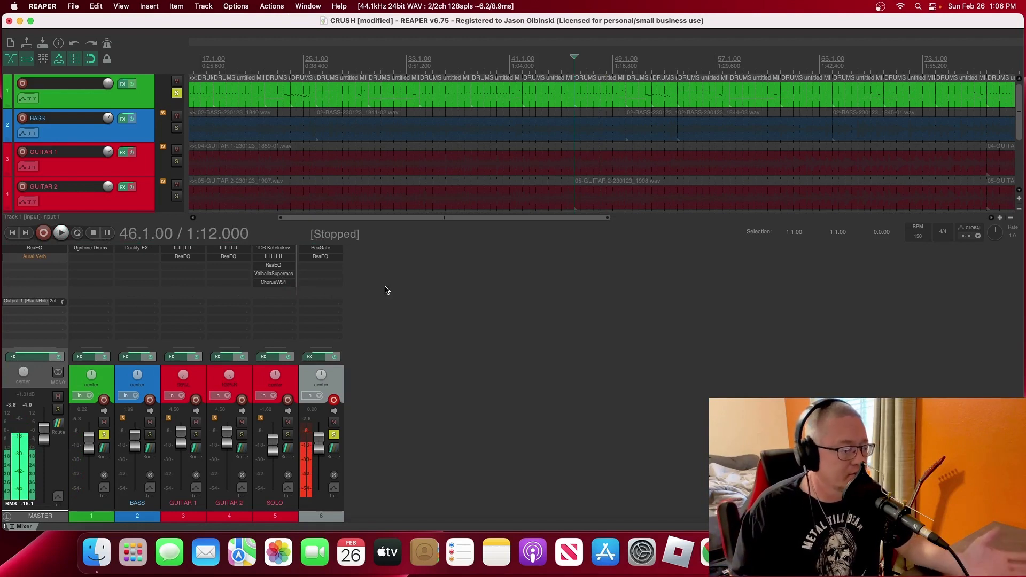
click(105, 436)
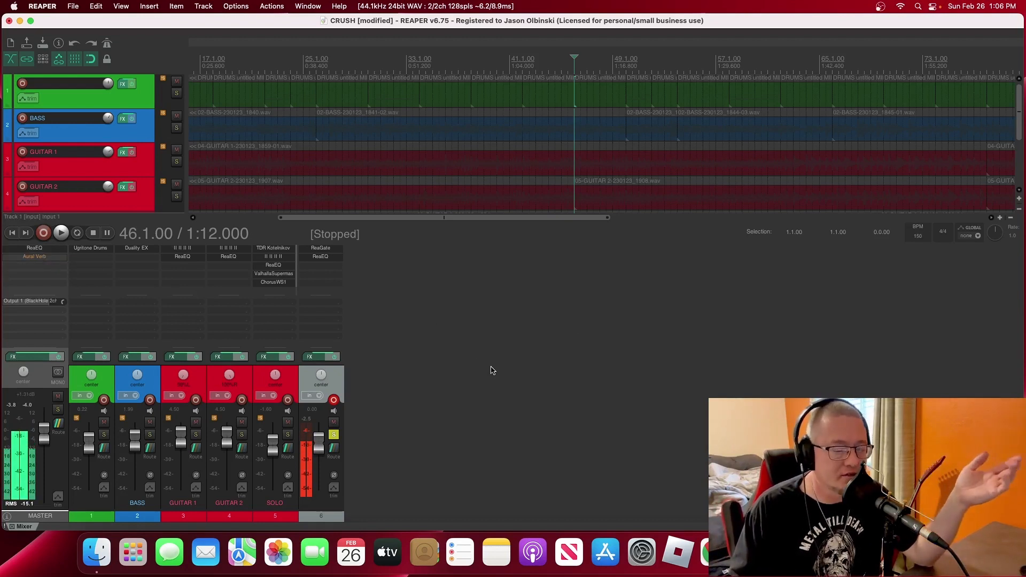
Open ReaEQ on the master track, examine its band 2 cut, and reposition the plugin window over the arrangement
click(34, 248)
drag(419, 113, 196, 57)
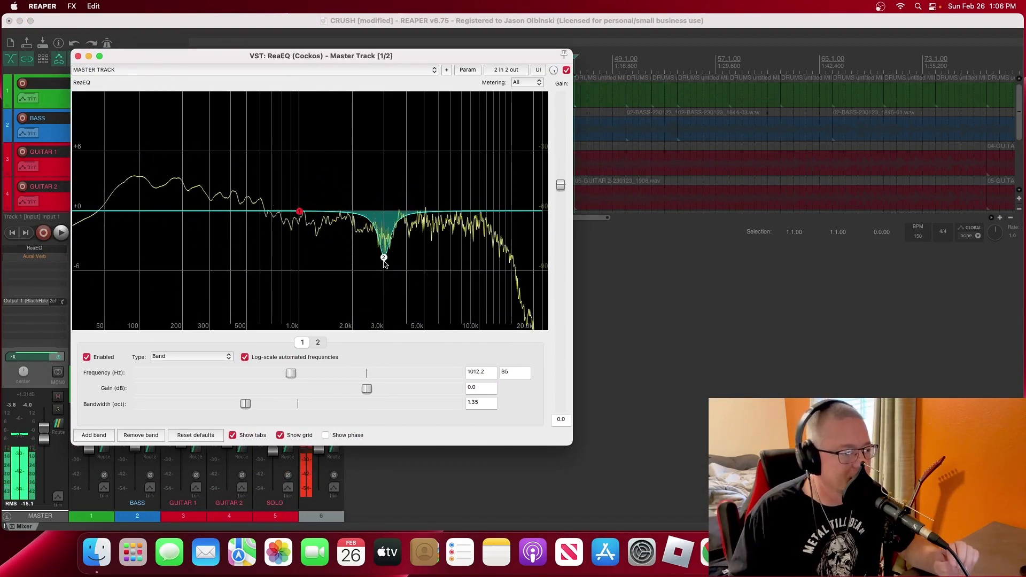
key(space)
key(space)
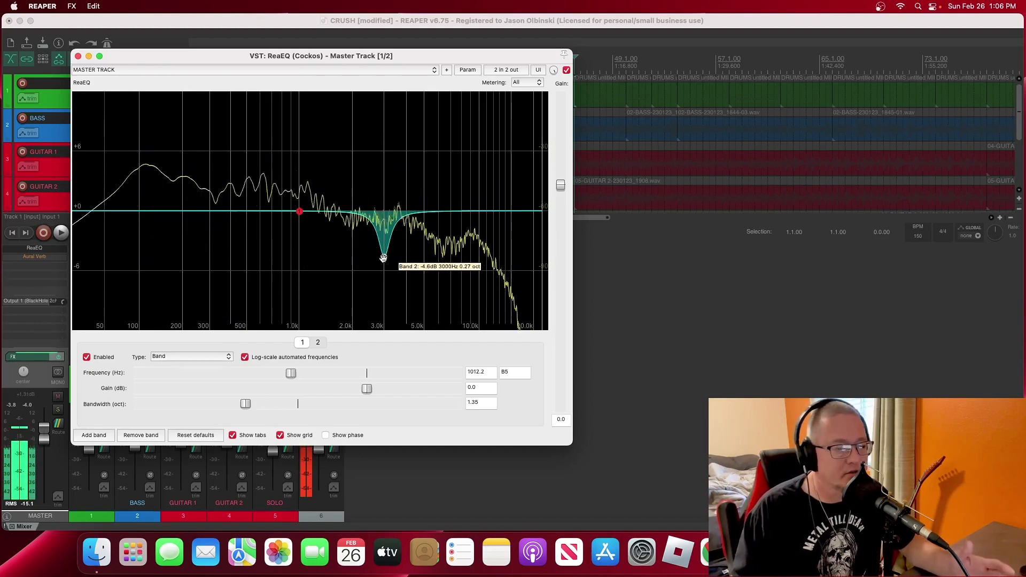
drag(218, 55, 379, 79)
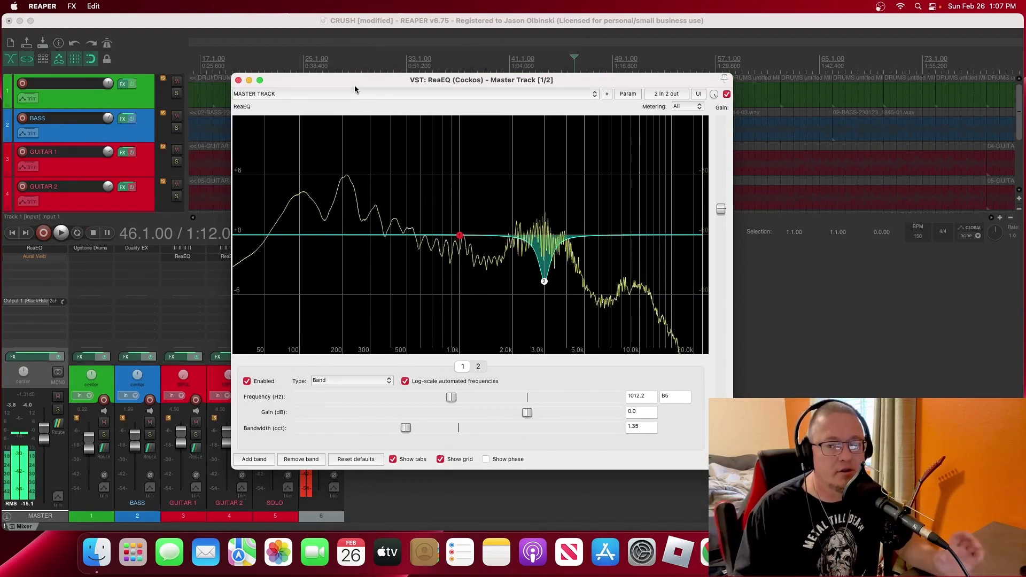
drag(290, 84, 514, 87)
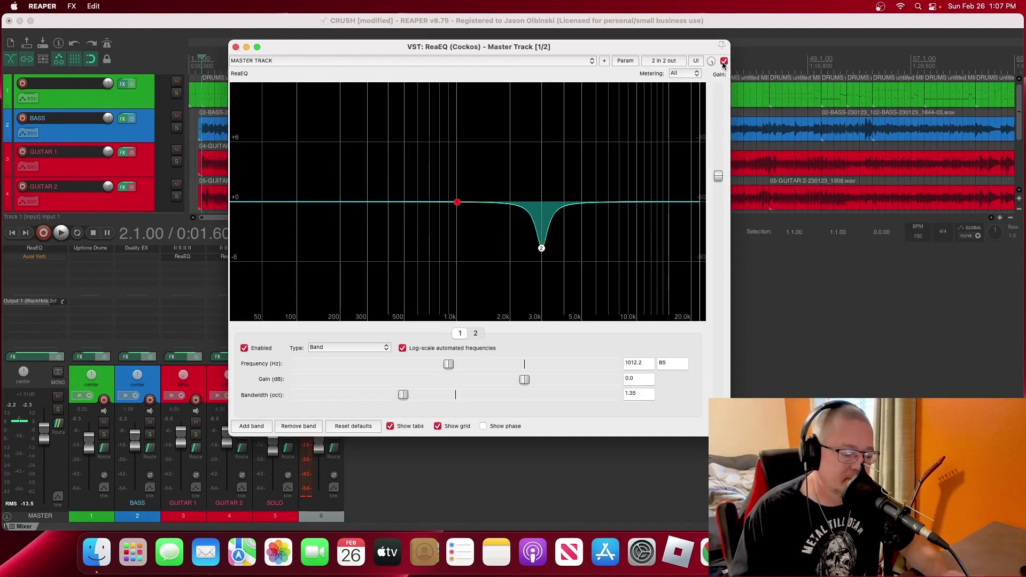
Play the mix from measure 2 while comparing the master ReaEQ bypassed and enabled, leave it enabled, and close its window
key(space)
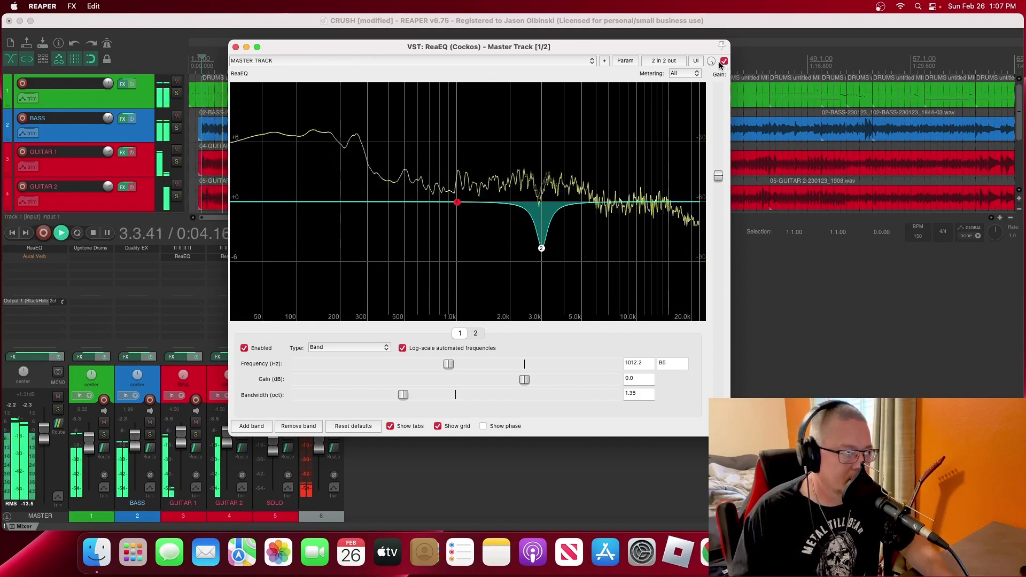
click(724, 63)
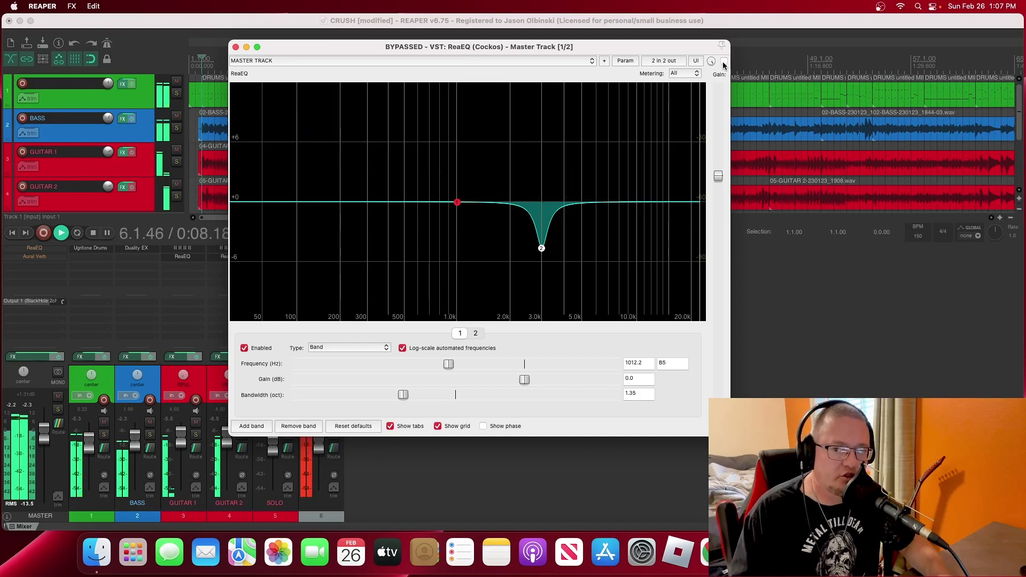
click(725, 62)
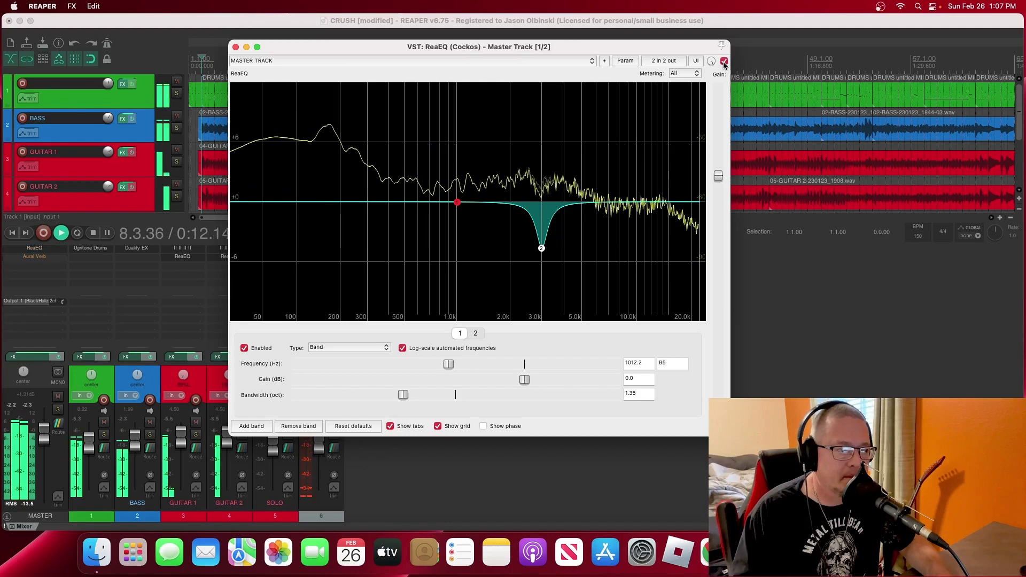
click(725, 63)
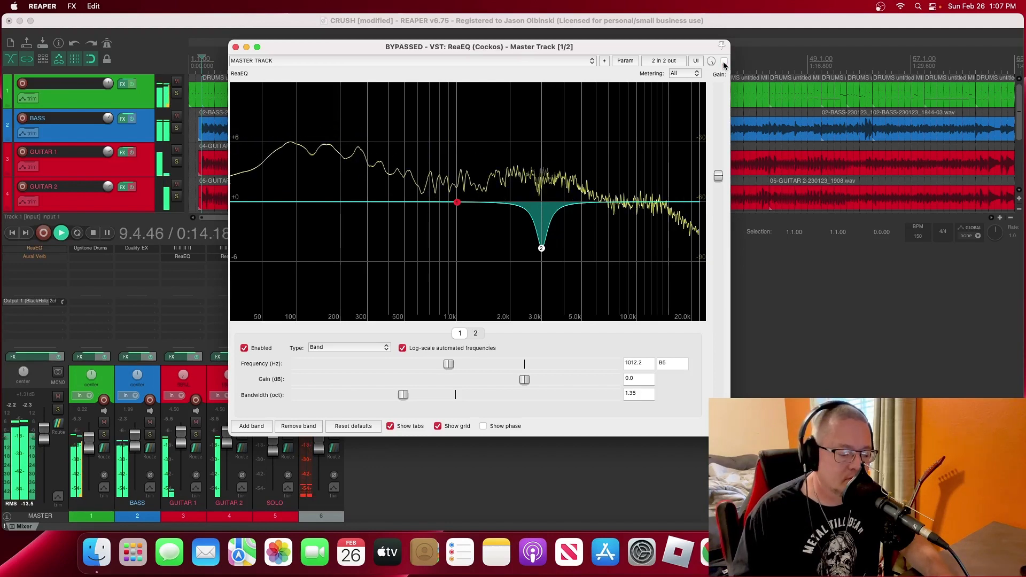
click(725, 62)
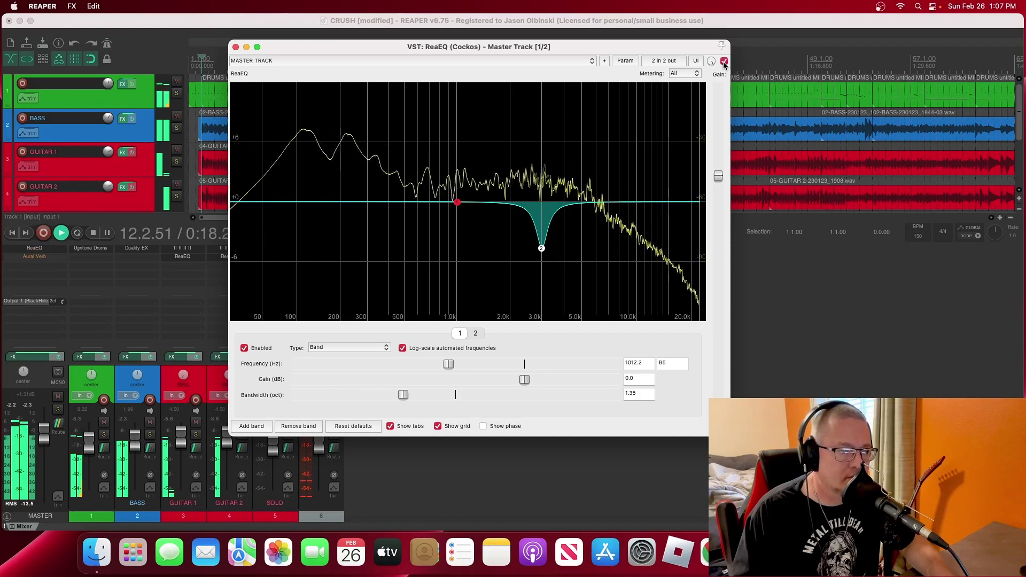
click(725, 62)
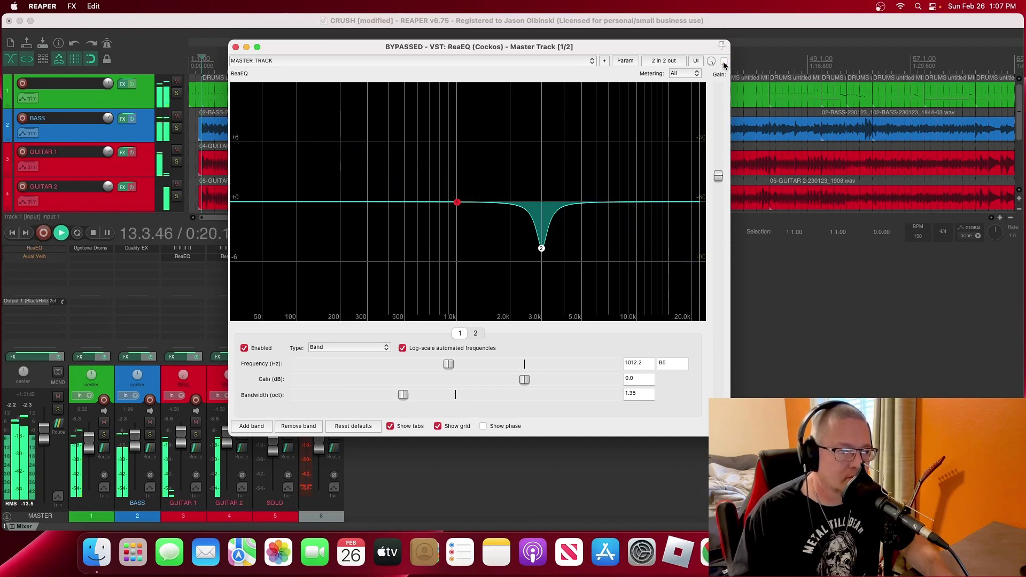
click(724, 63)
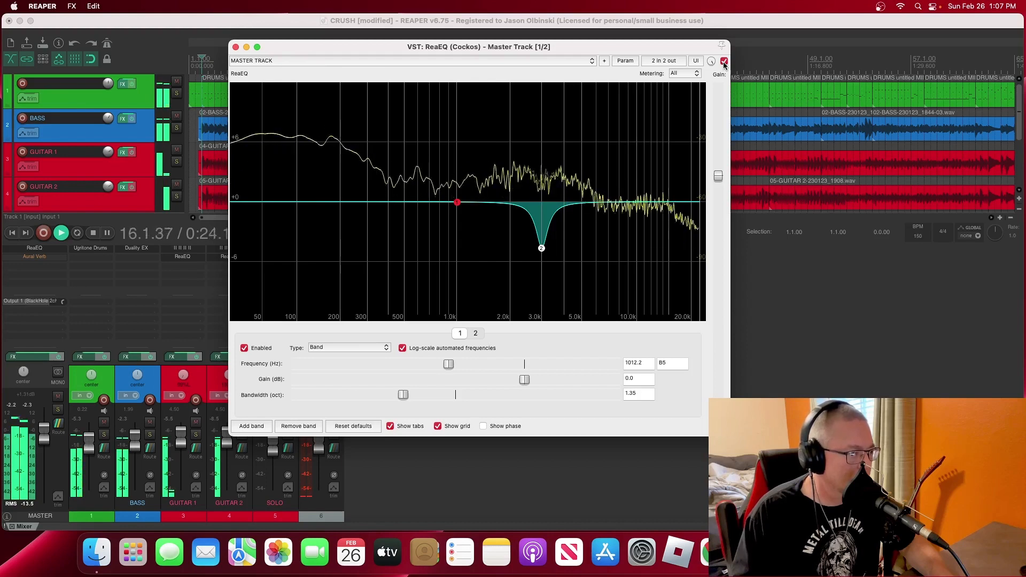
click(724, 62)
click(725, 63)
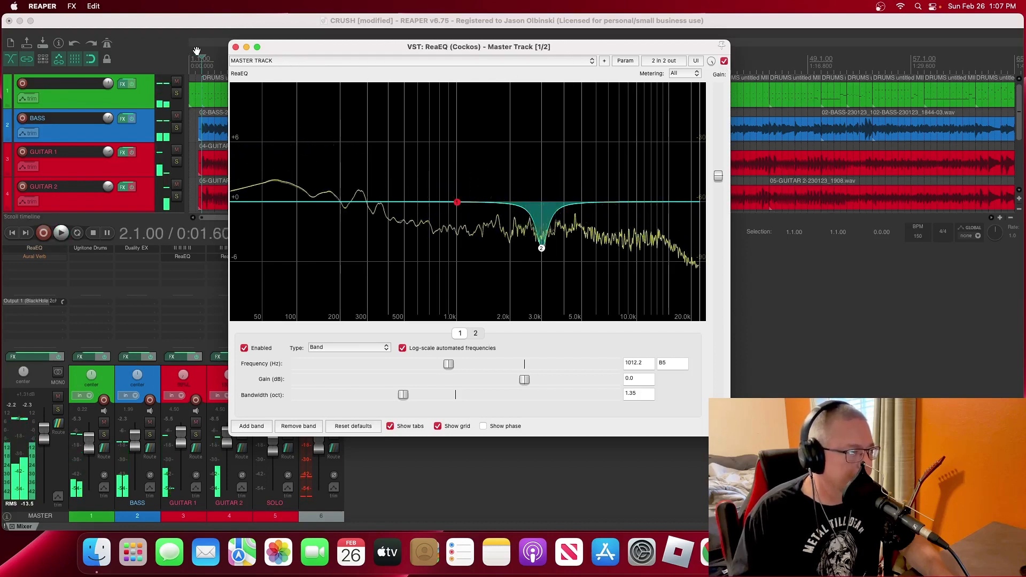
click(235, 47)
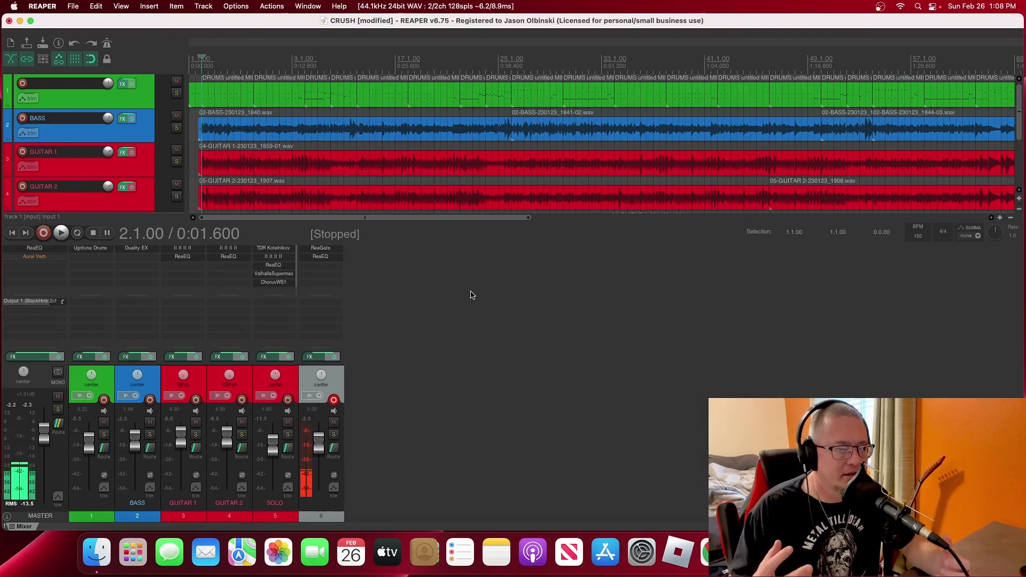
Compare the master track's ReaEQ curve with an enlarged GUITAR 2 ReaEQ beside it, and close both plugin windows
click(19, 250)
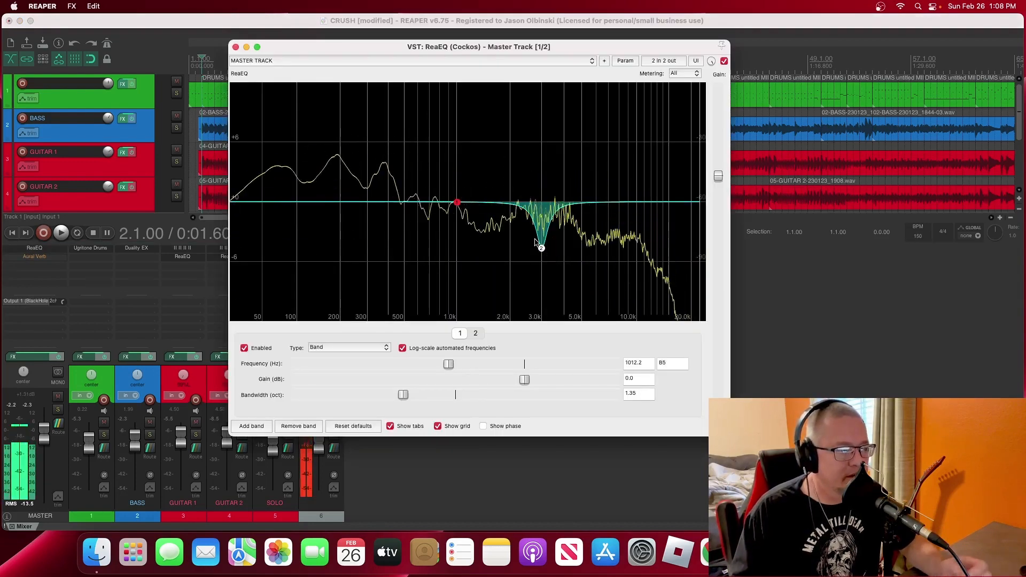
drag(351, 46, 458, 67)
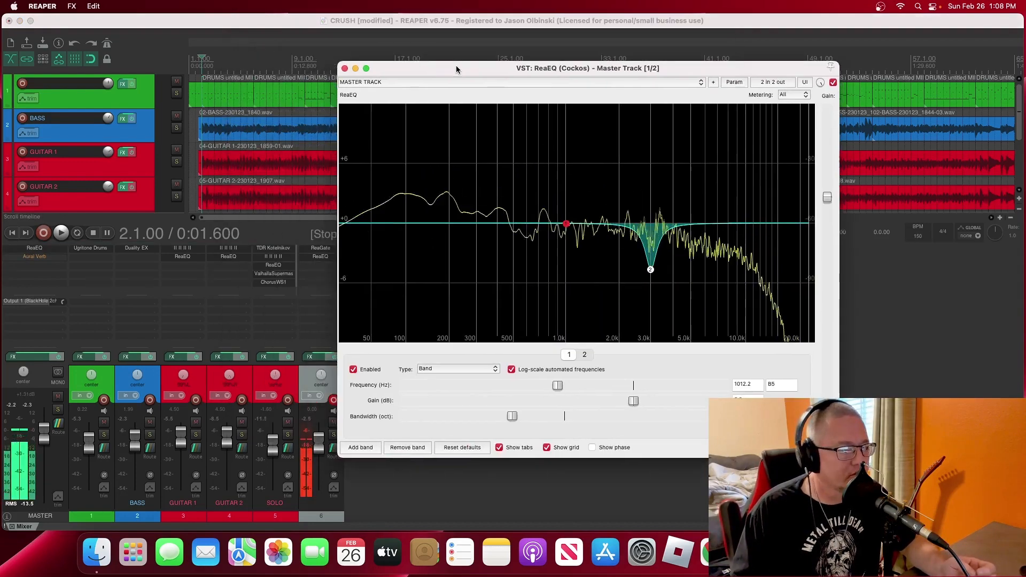
click(229, 258)
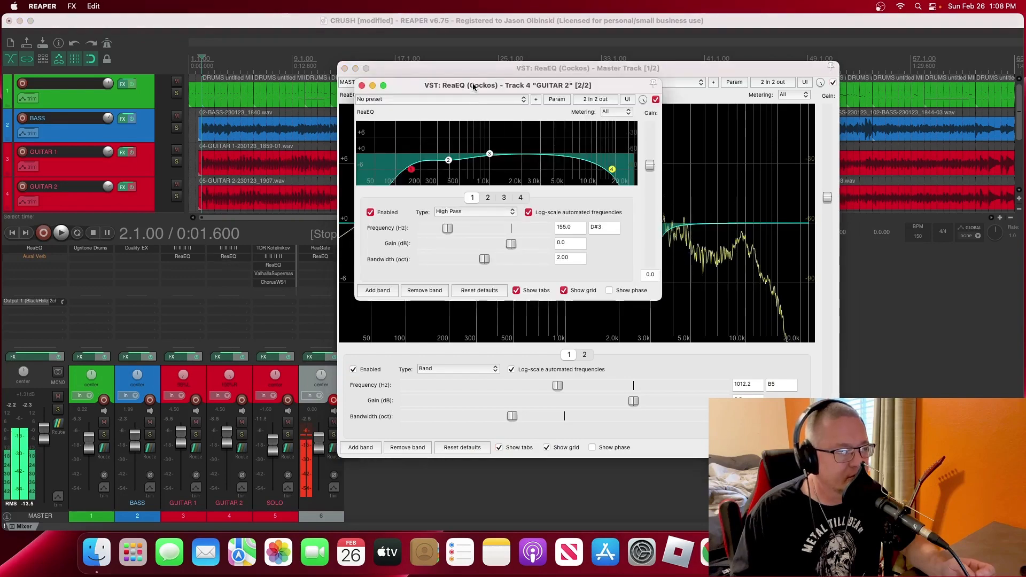
drag(473, 87, 278, 80)
drag(465, 288, 630, 426)
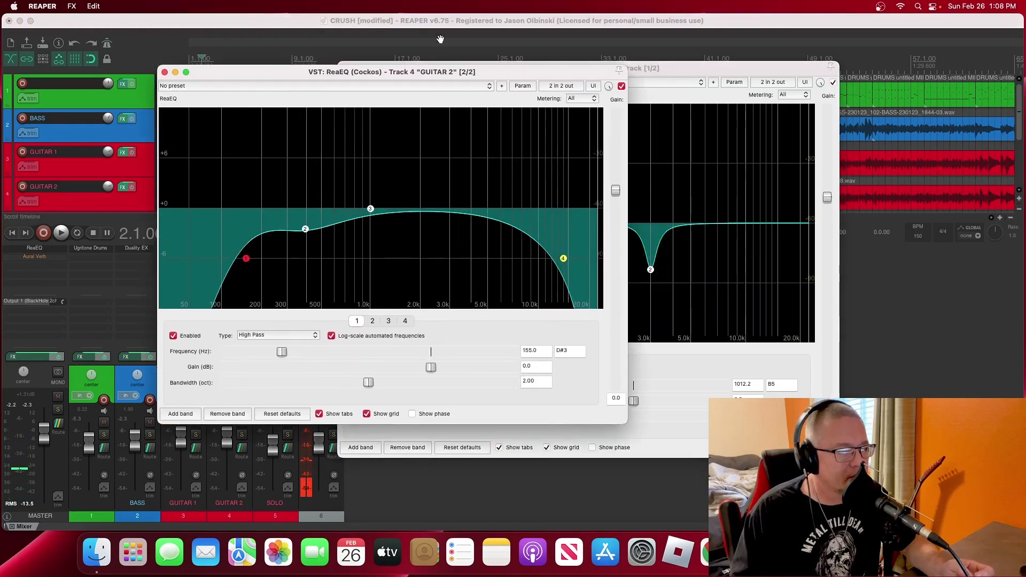
drag(488, 71, 347, 54)
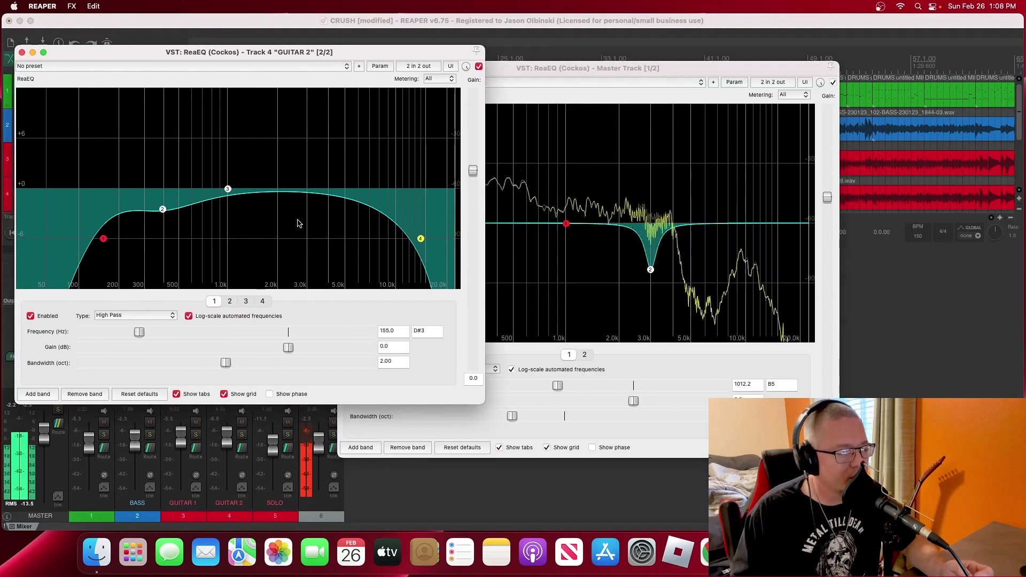
click(22, 52)
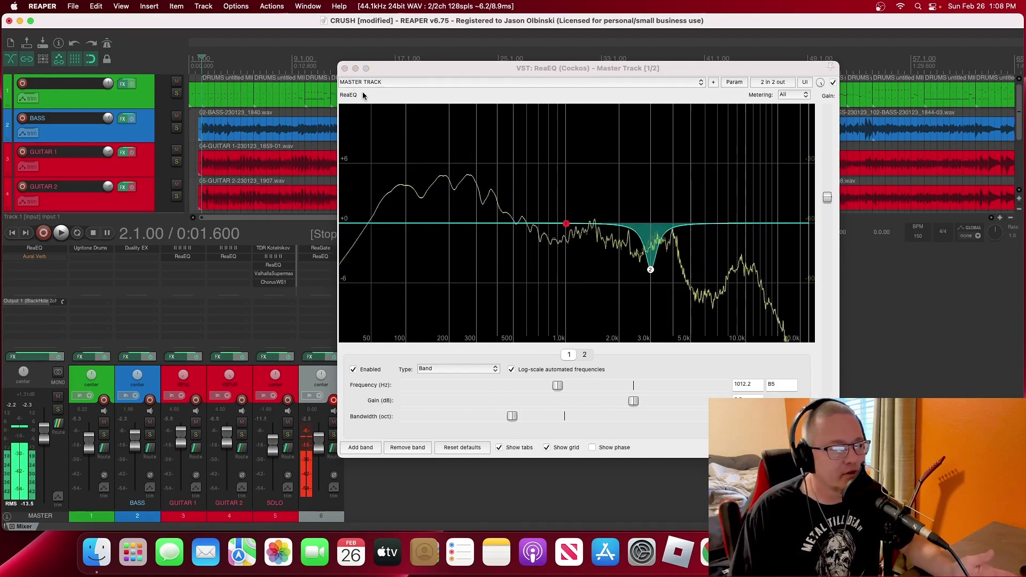
click(345, 68)
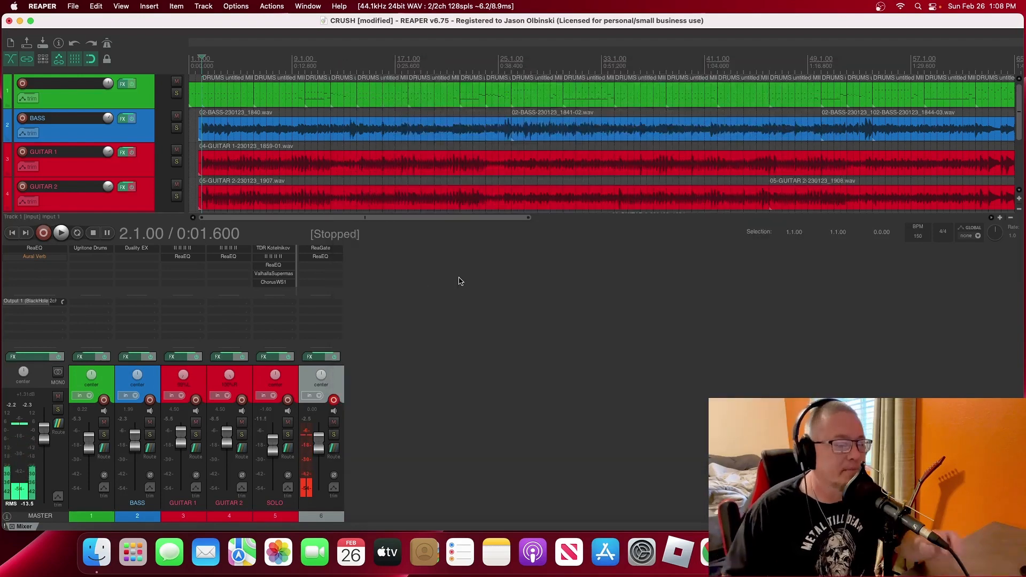
Show Aural Verb on the master track, compare it bypassed and enabled during playback from measure 2, close it, and stop playback
click(35, 257)
drag(455, 105, 409, 132)
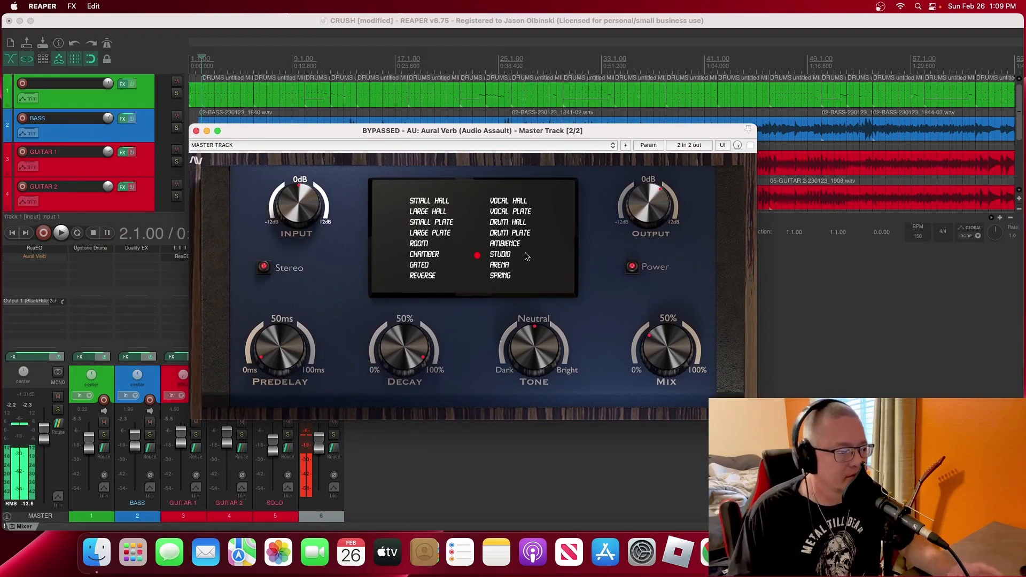
mouse_move(671, 358)
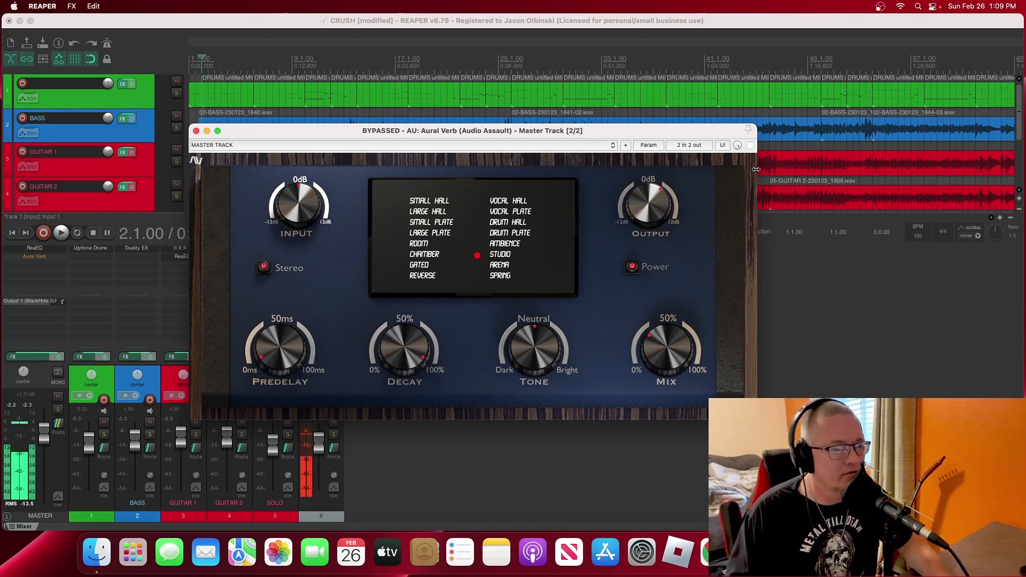
key(space)
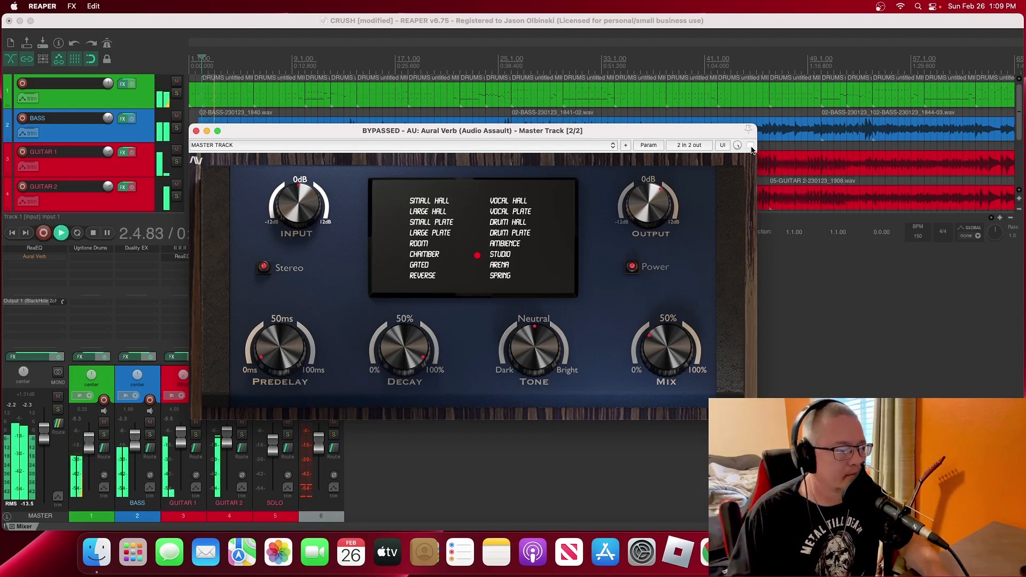
click(750, 146)
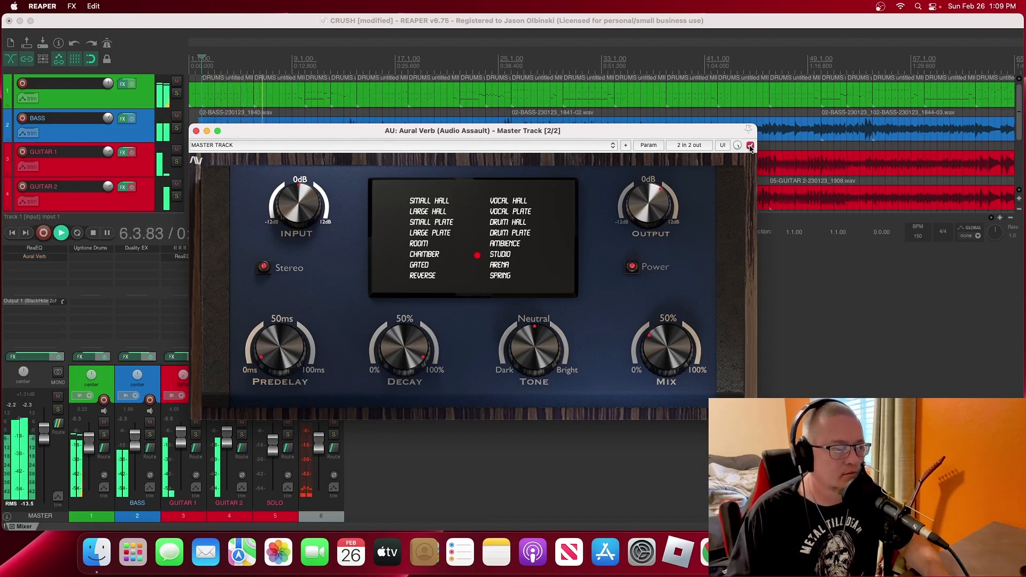
click(750, 146)
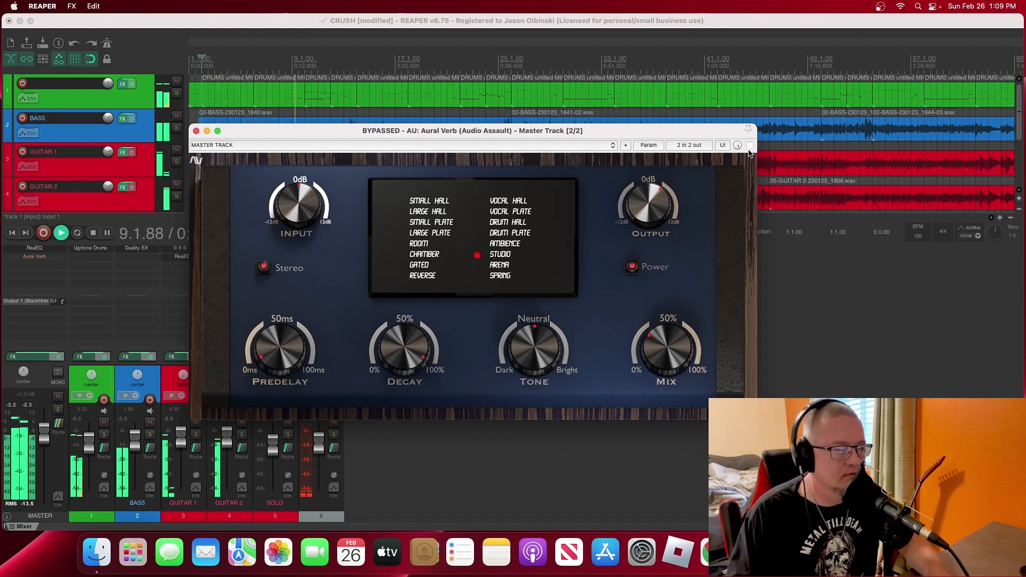
click(750, 146)
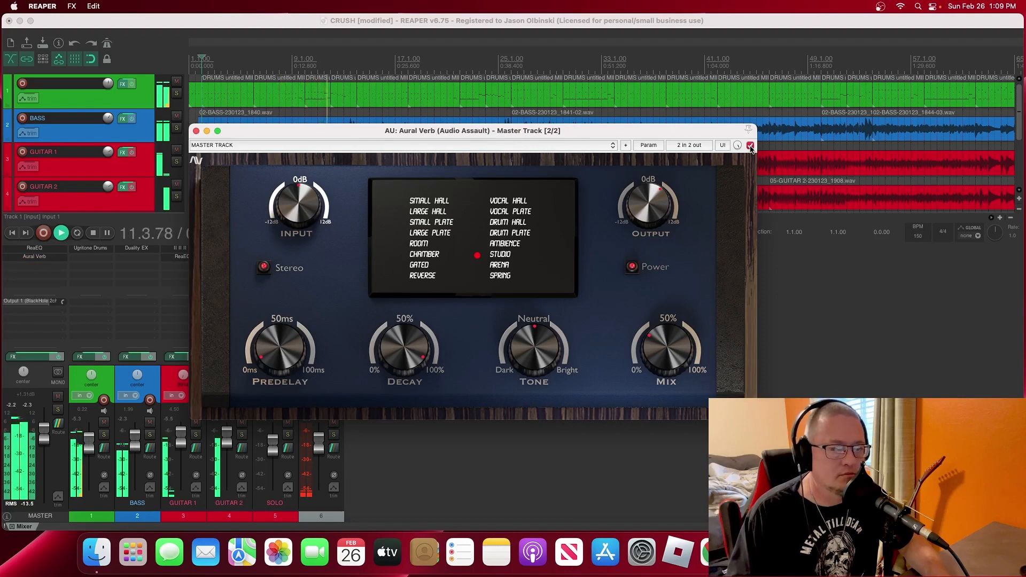
click(750, 146)
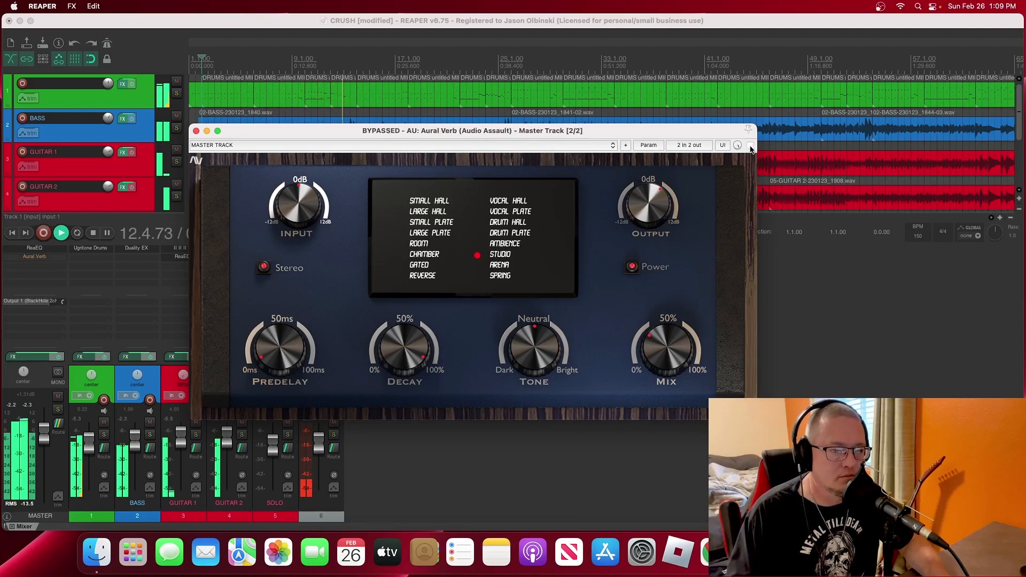
click(750, 145)
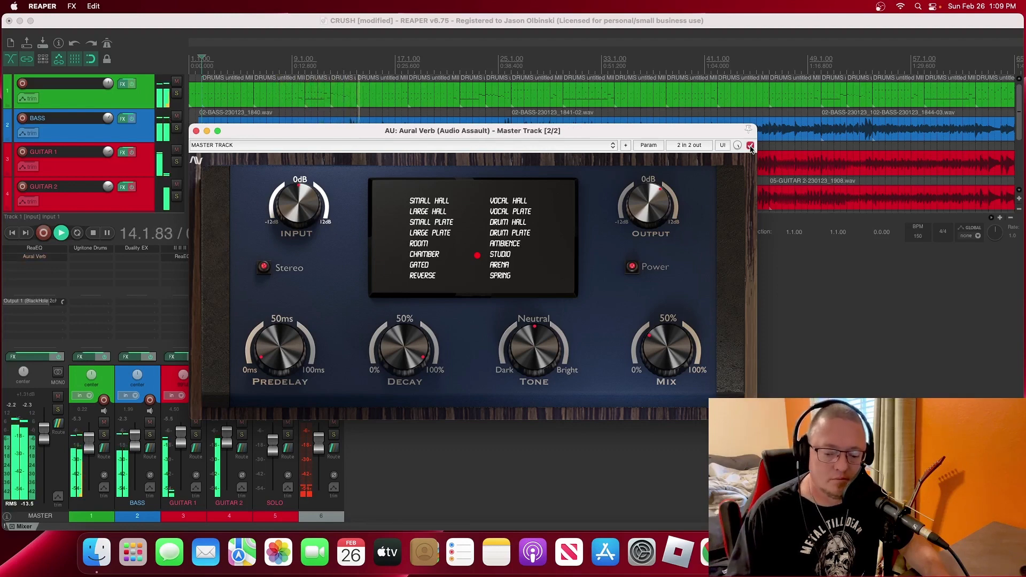
click(196, 131)
key(space)
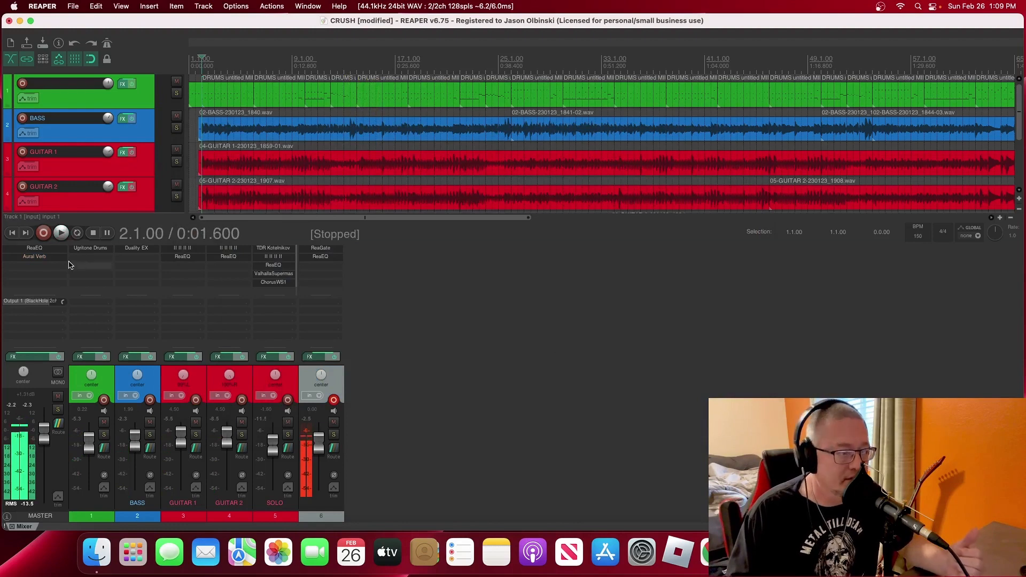
Reopen Aural Verb on the master track, leave it bypassed, and close its window
click(34, 257)
click(751, 146)
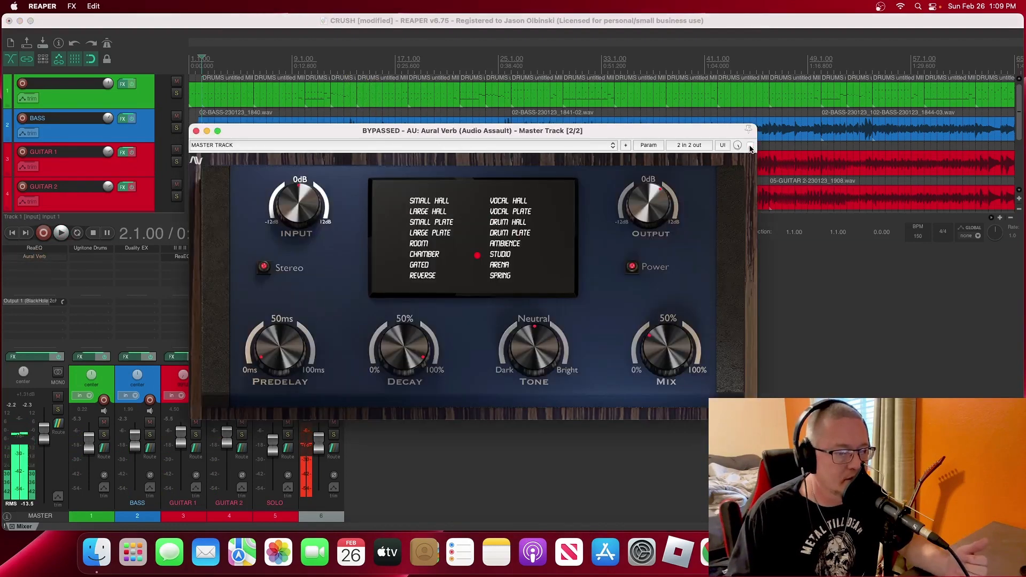
click(751, 146)
click(751, 146)
click(197, 131)
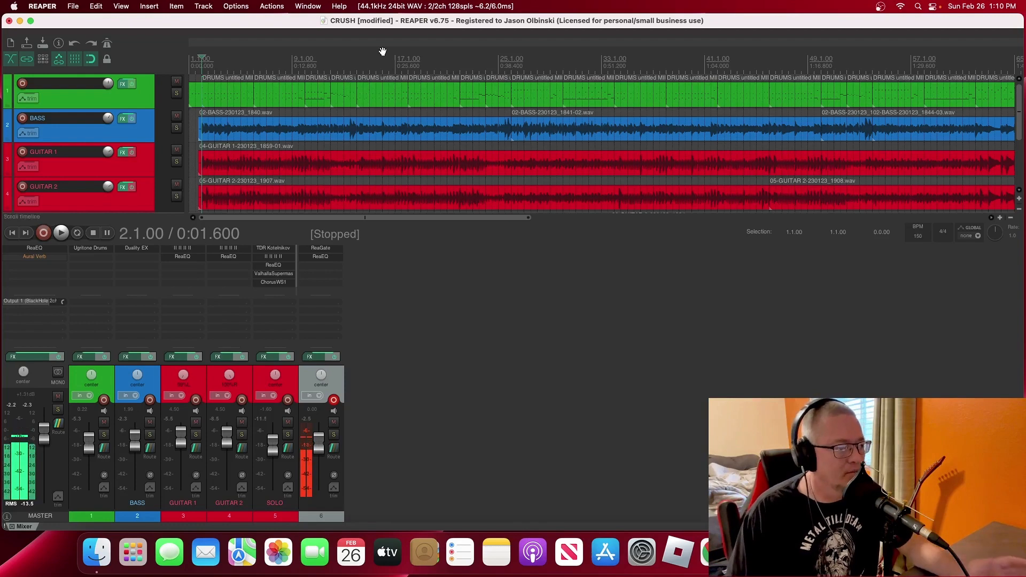
Play the end of the song from measure 104, stop playback, and select the last drum MIDI item
scroll(797, 132, right, 15)
scroll(790, 134, left, 6)
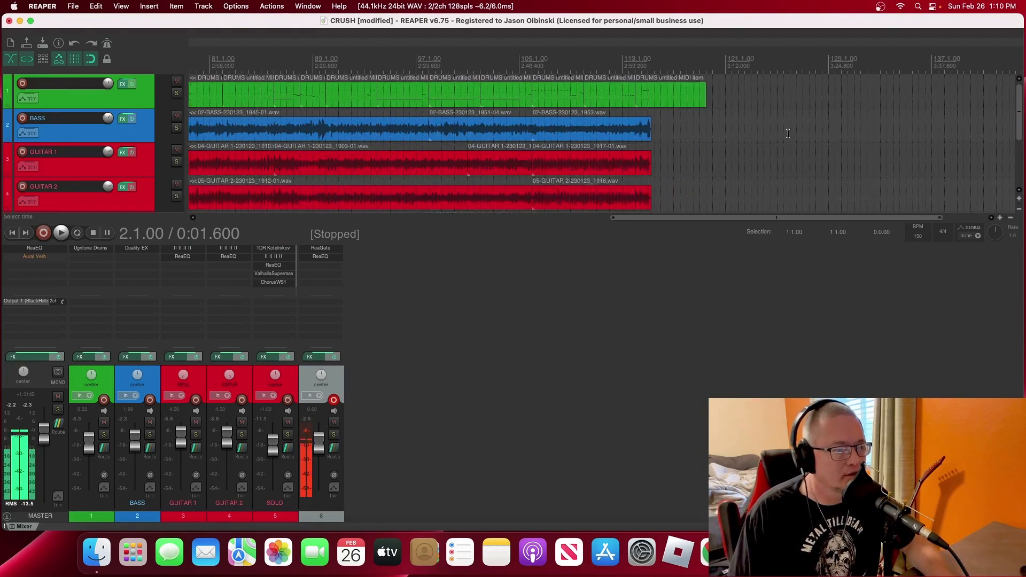
scroll(788, 134, left, 2)
click(560, 69)
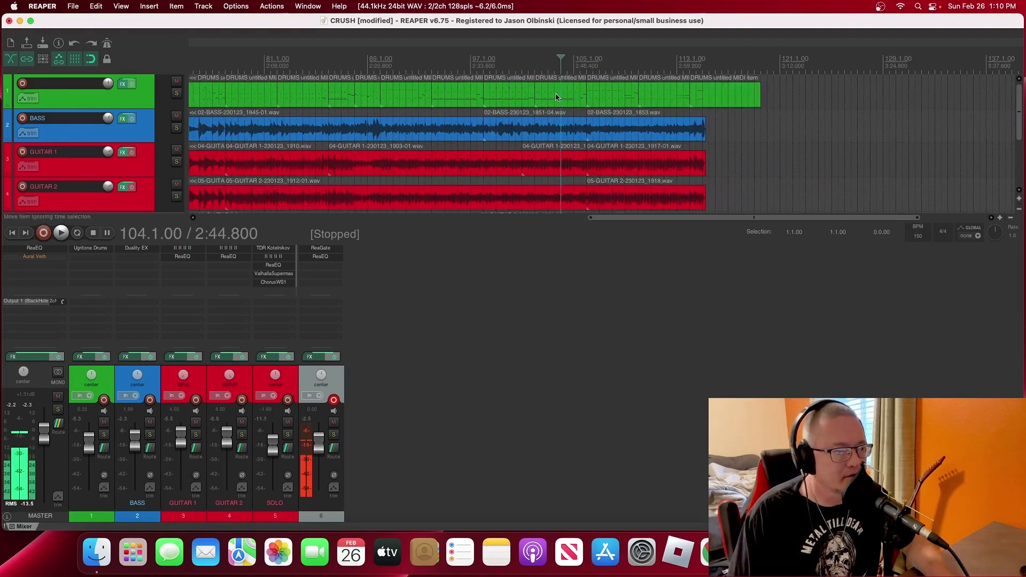
key(space)
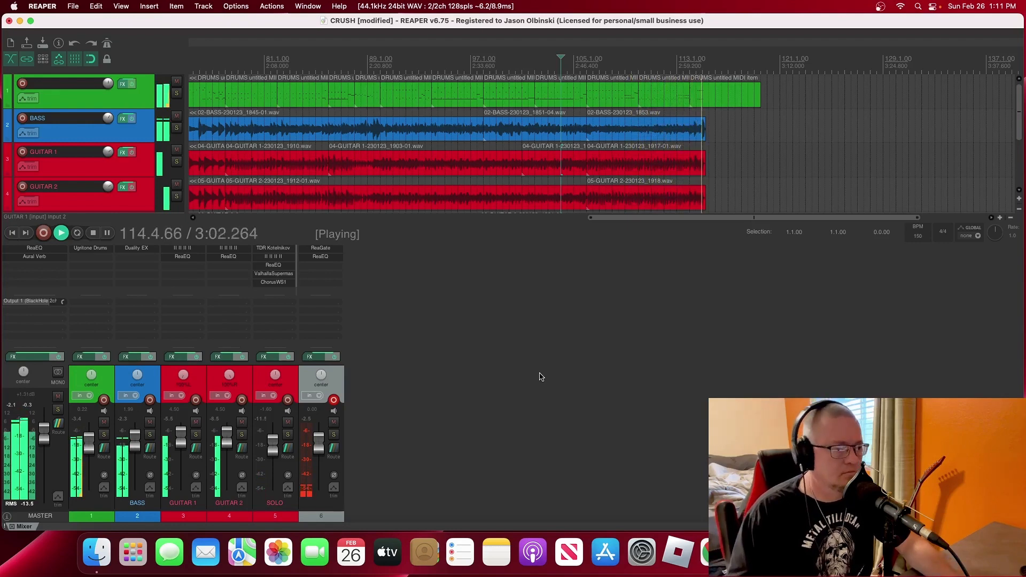
key(space)
click(696, 102)
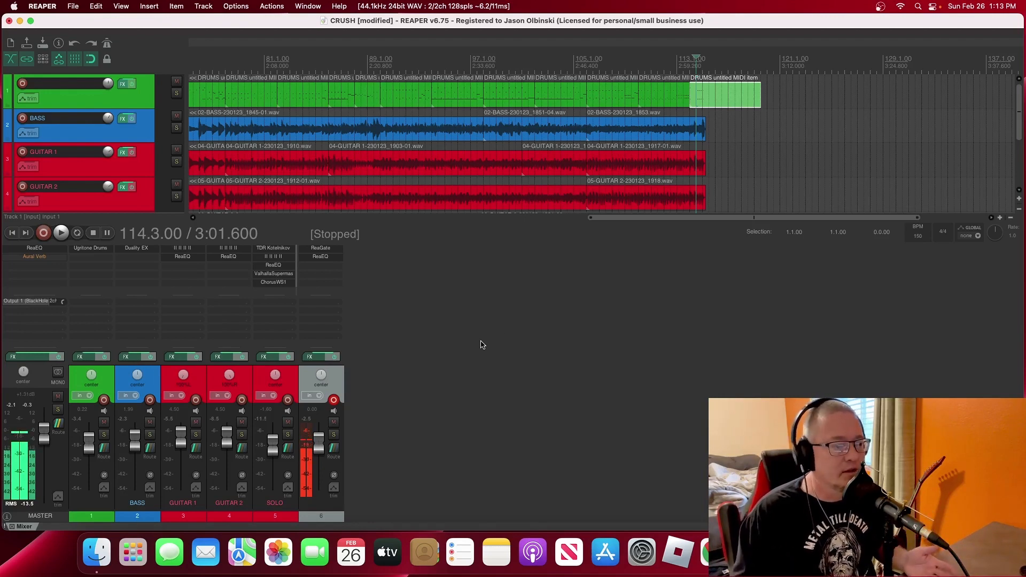
Open the drum MIDI item at measure 30 in the MIDI editor, play it from its start, close the editor and stop playback
scroll(509, 343, left, 5)
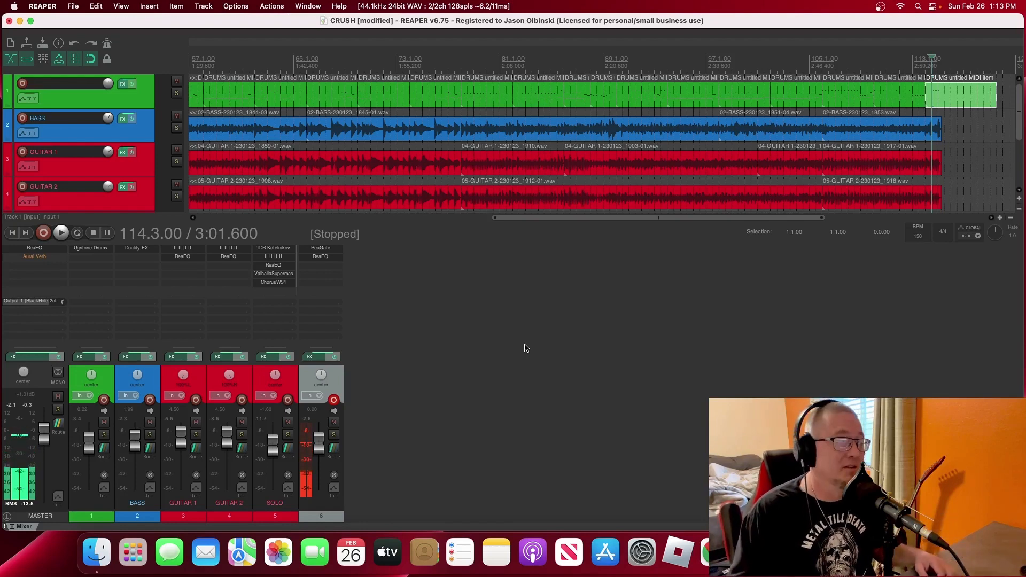
scroll(478, 336, left, 3)
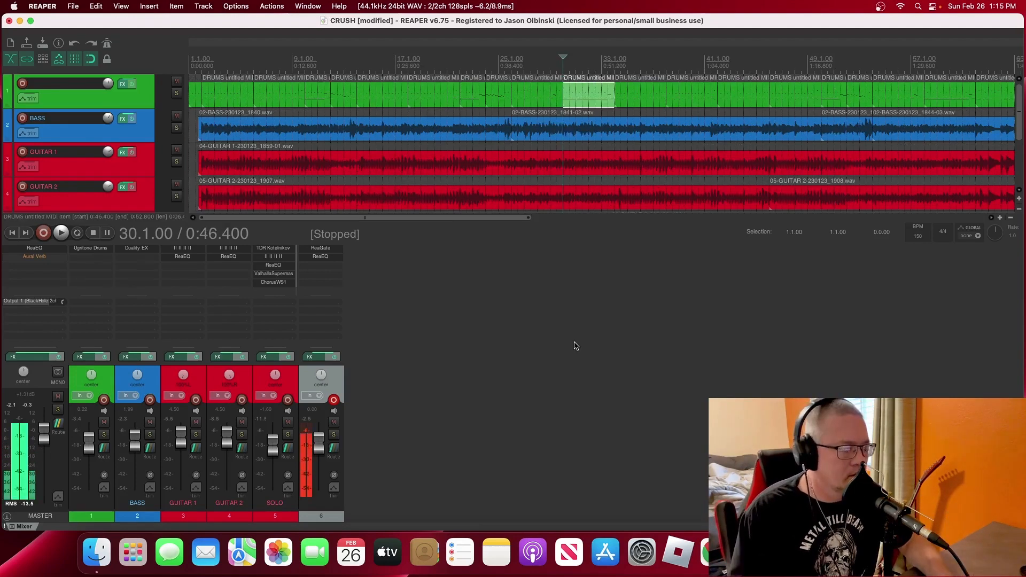
double_click(590, 91)
click(107, 89)
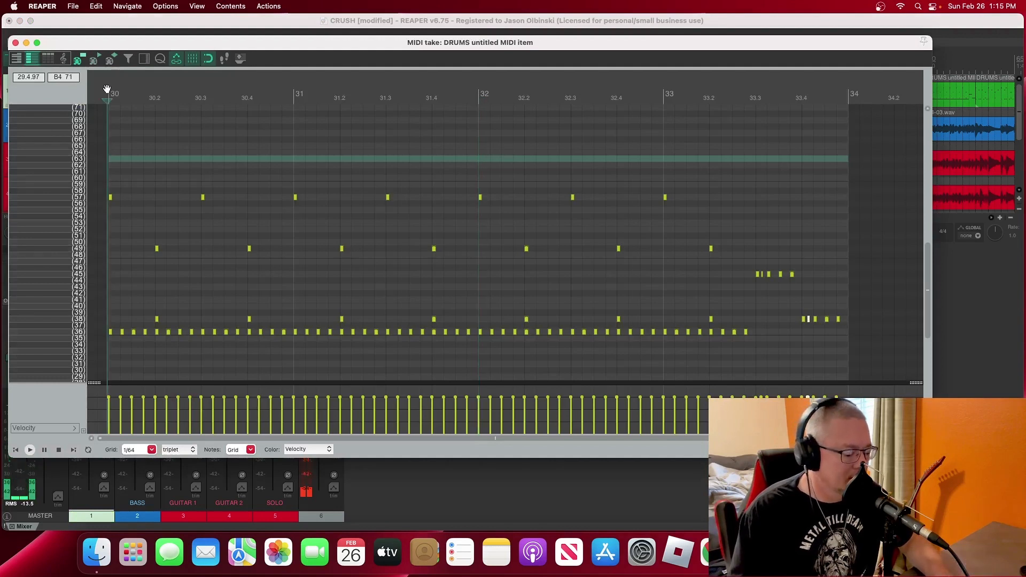
key(space)
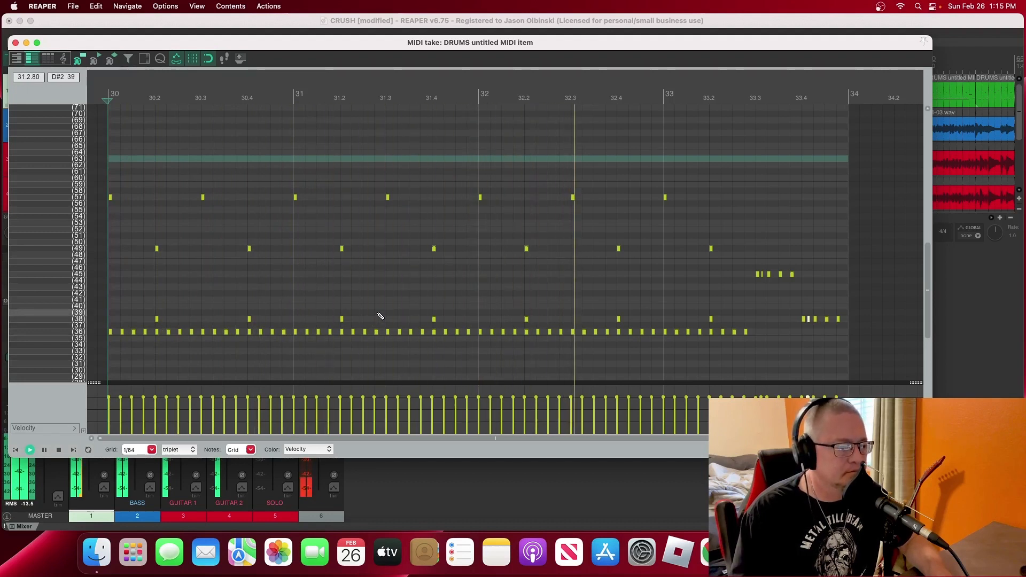
click(15, 44)
key(space)
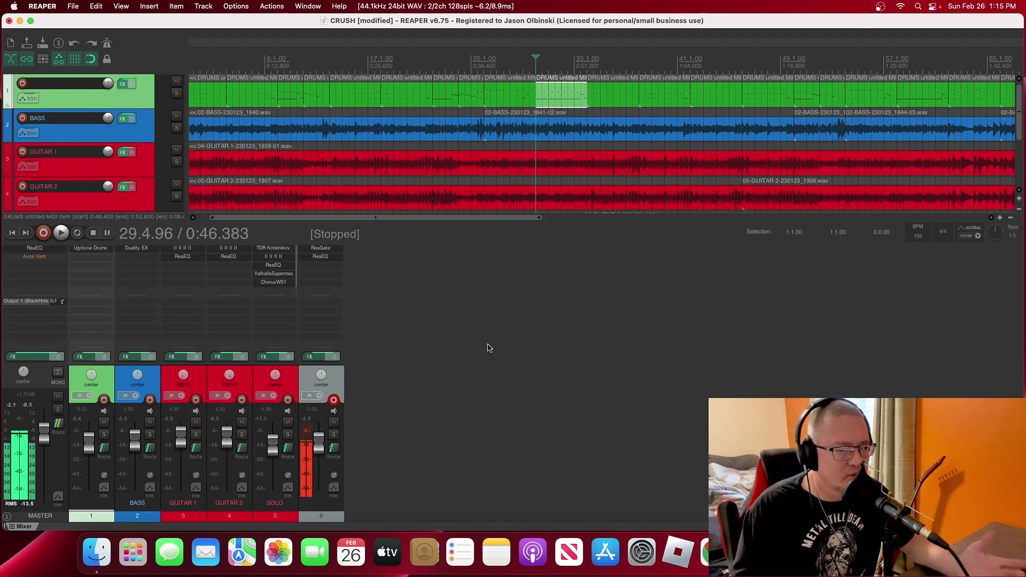
Clear the drum track's selection and start playing the mix from measure 30
click(467, 346)
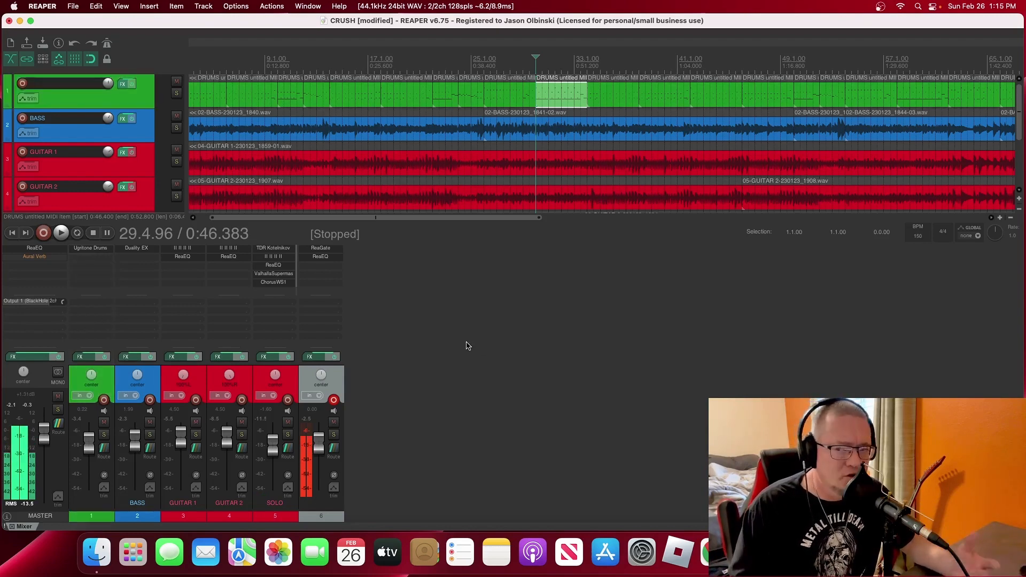
scroll(395, 142, left, 2)
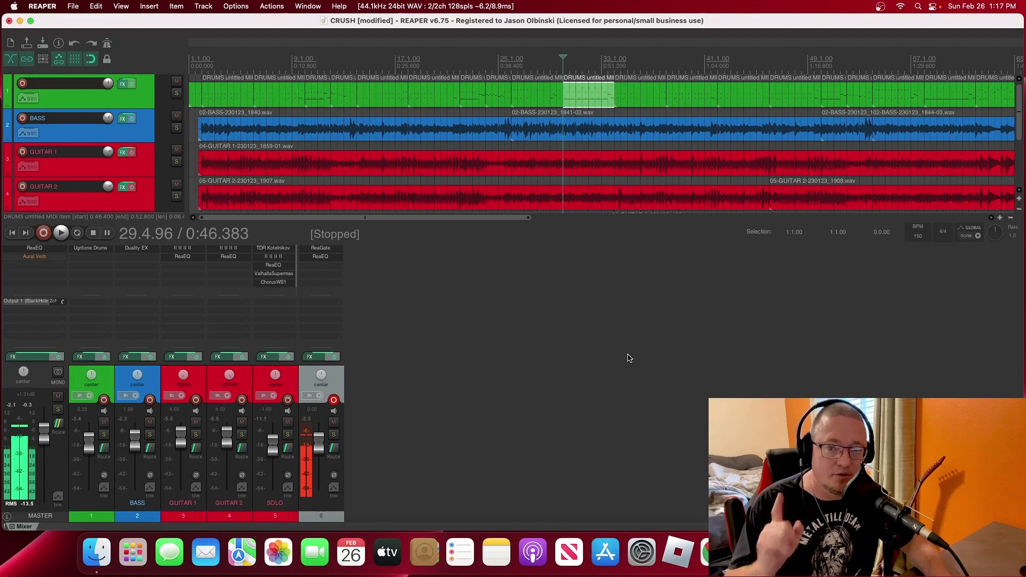
key(space)
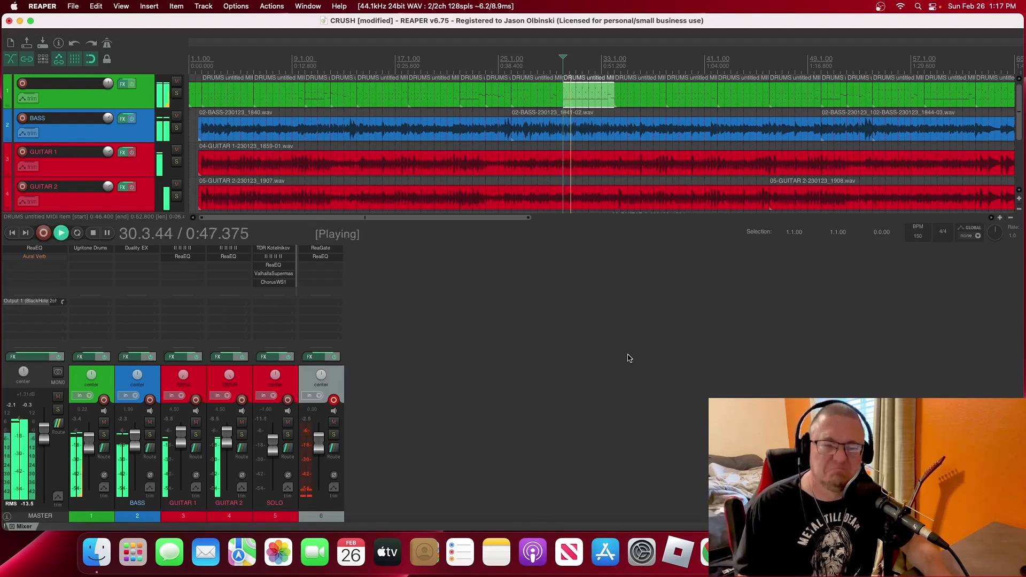